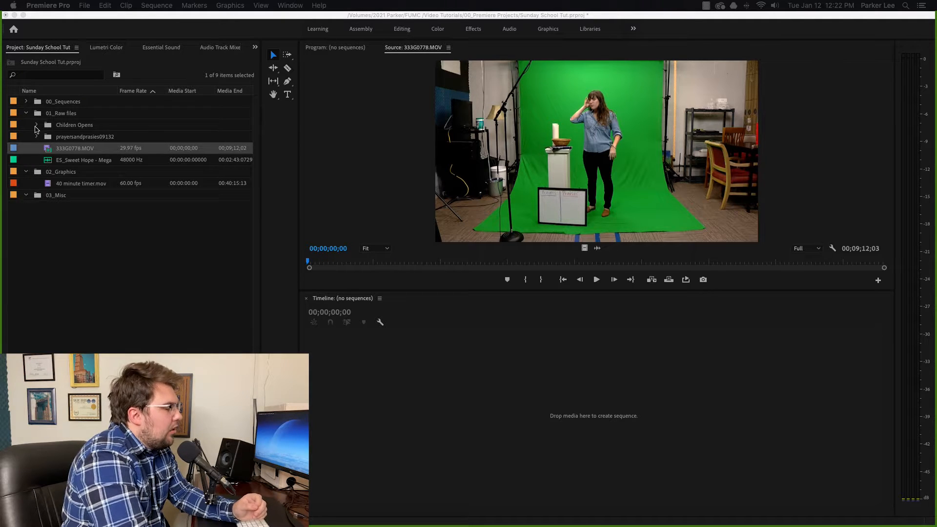
- Expand the Children Opens and prayersandprasies09132 bins, and move prayersandprasies09132 from 01_Raw files into 02_Graphics
left_click(37, 126)
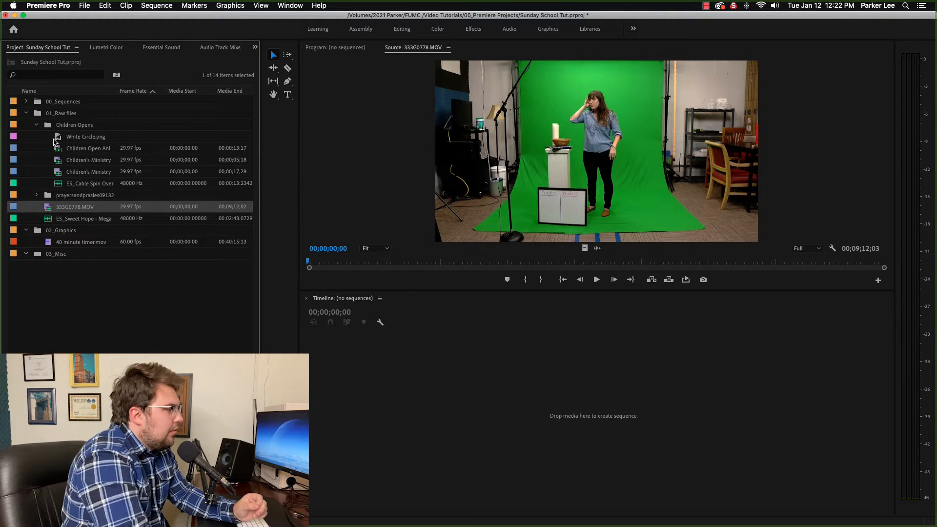
left_click(38, 196)
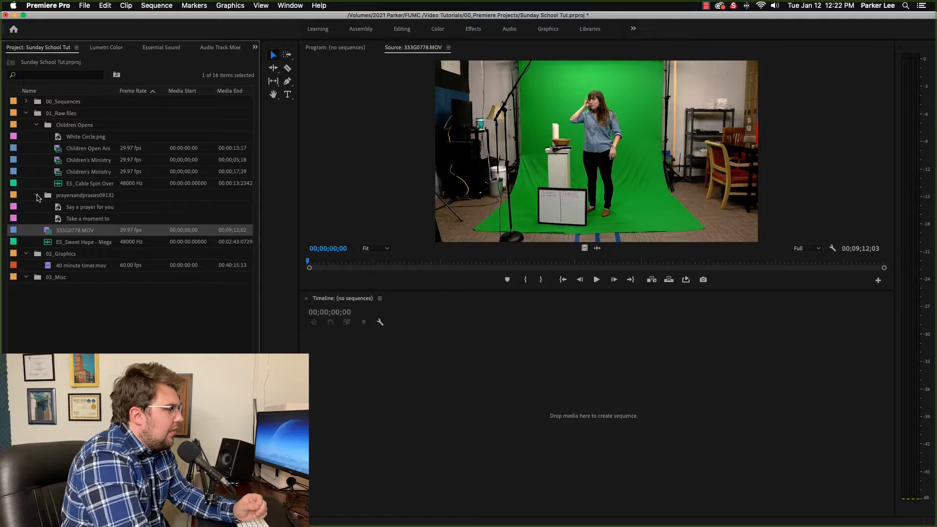
left_click(50, 197)
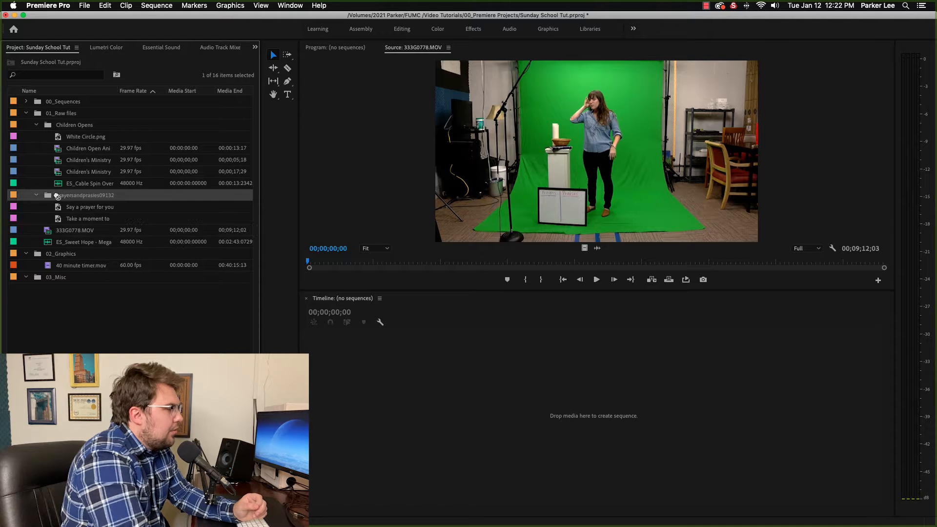
left_click_drag(63, 266, 68, 256)
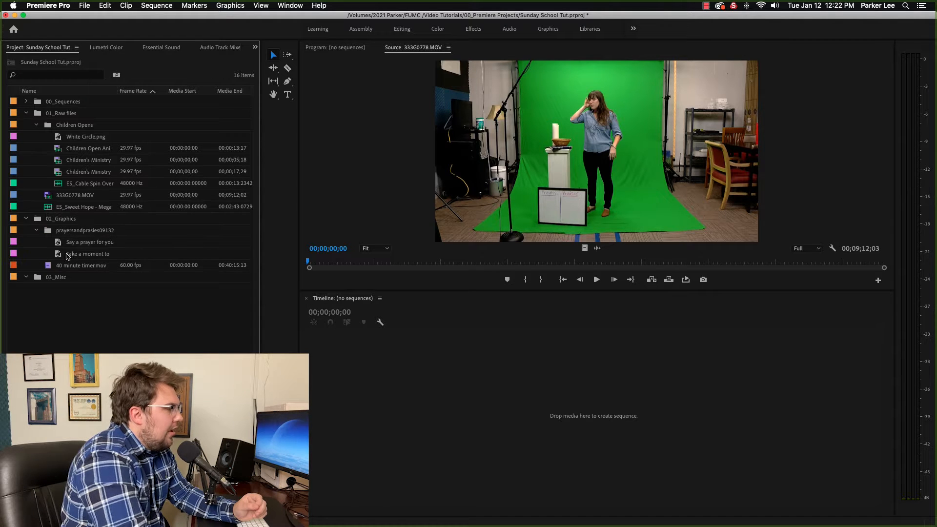
- Create a new top-level bin named 04_Nestd in the project
double_click(48, 197)
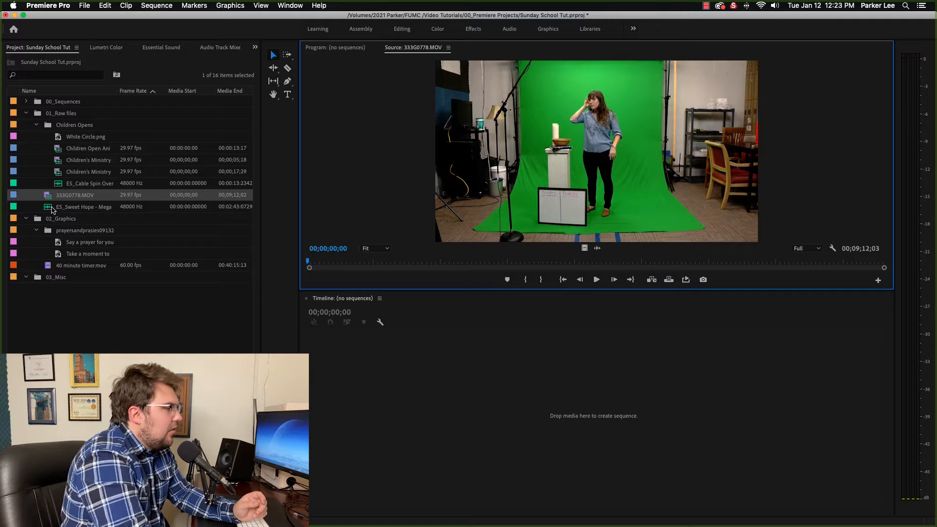
left_click(52, 210)
left_click(61, 317)
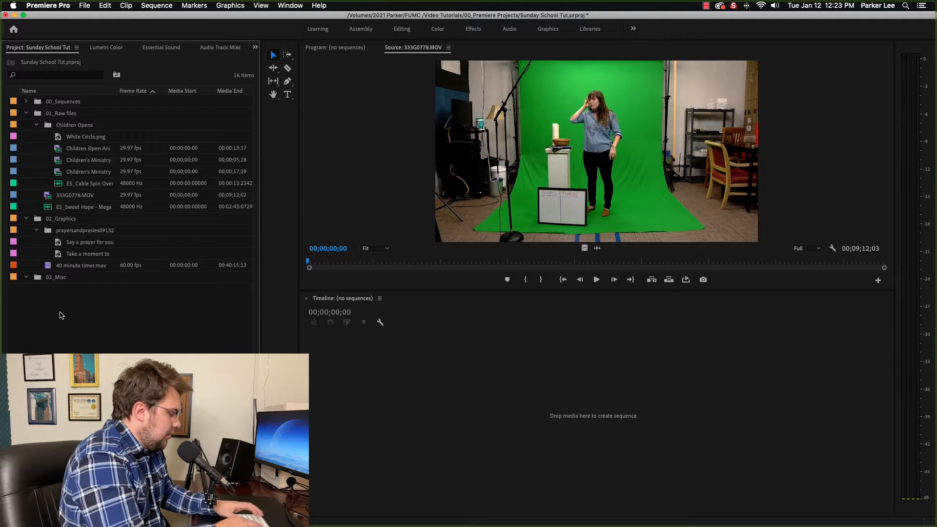
key("super+b")
type("04_")
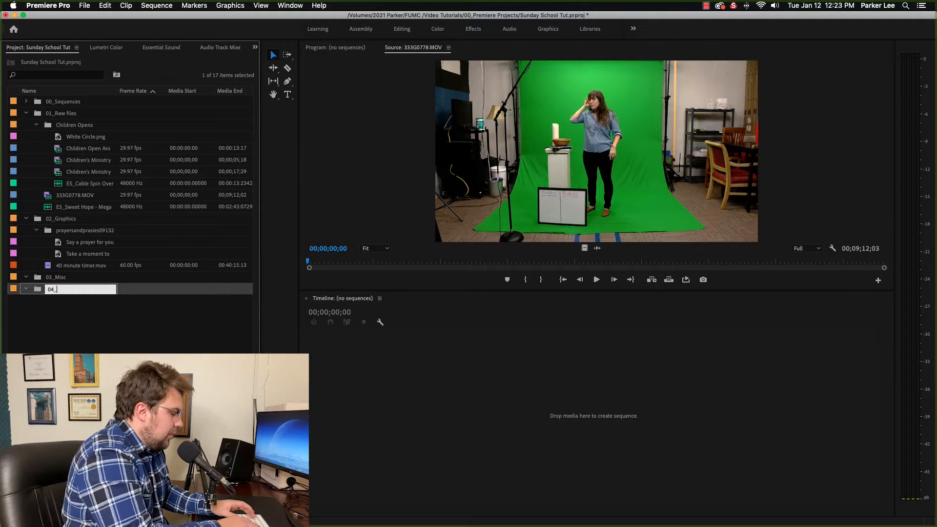
type("Nestd")
key("Return")
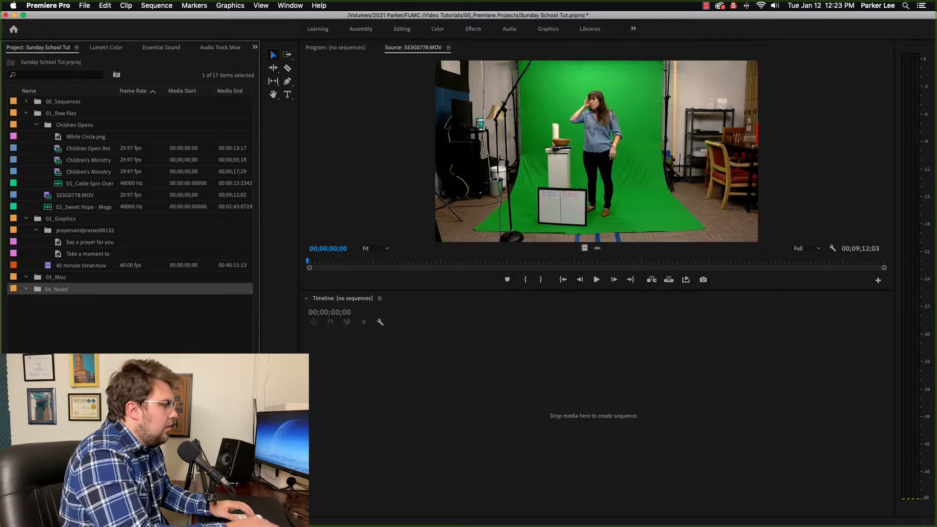
- Rename the 03_Misc bin as 03_Music and move the ES_Sweet Hope audio file into it
left_click(61, 277)
left_click(61, 277)
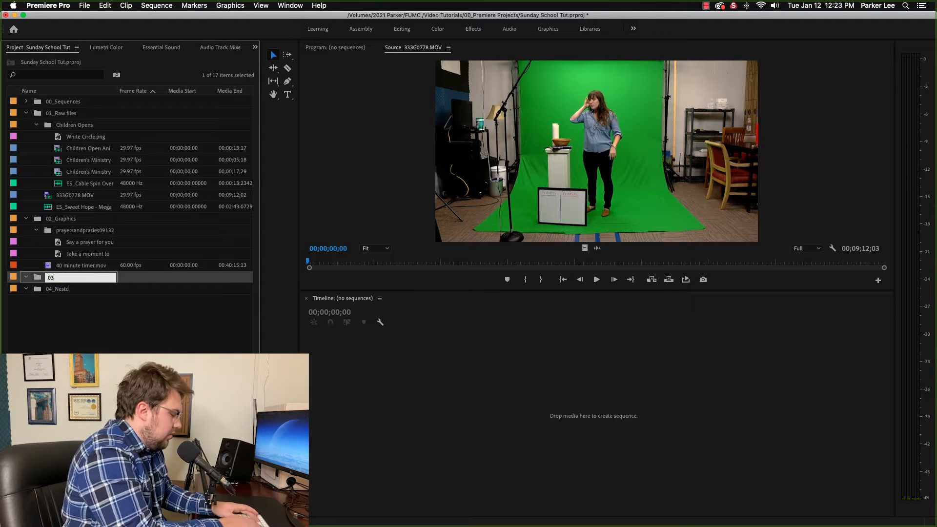
key("Return")
left_click_drag(76, 209, 69, 282)
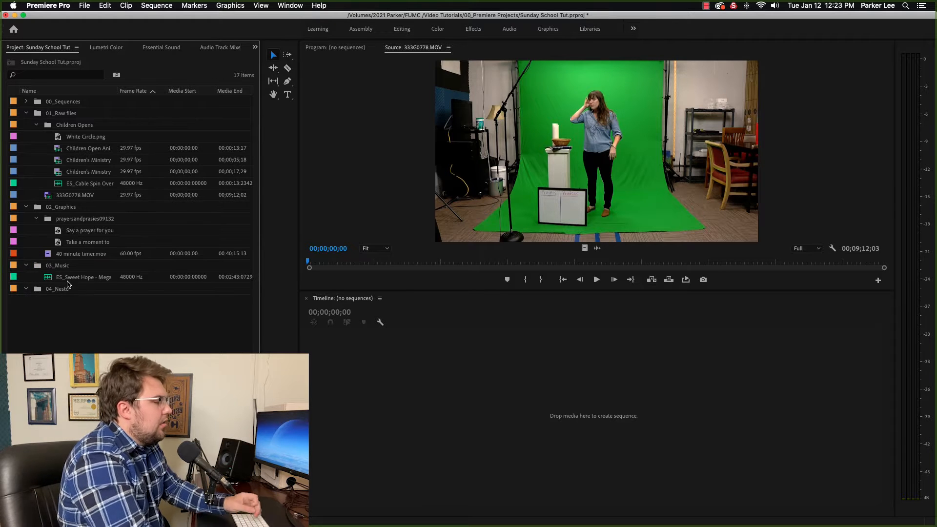
- Create a sequence from 333G0778.MOV and delete its extra audio clips on tracks A2, A3 and A4
left_click(49, 198)
left_click_drag(466, 405, 463, 400)
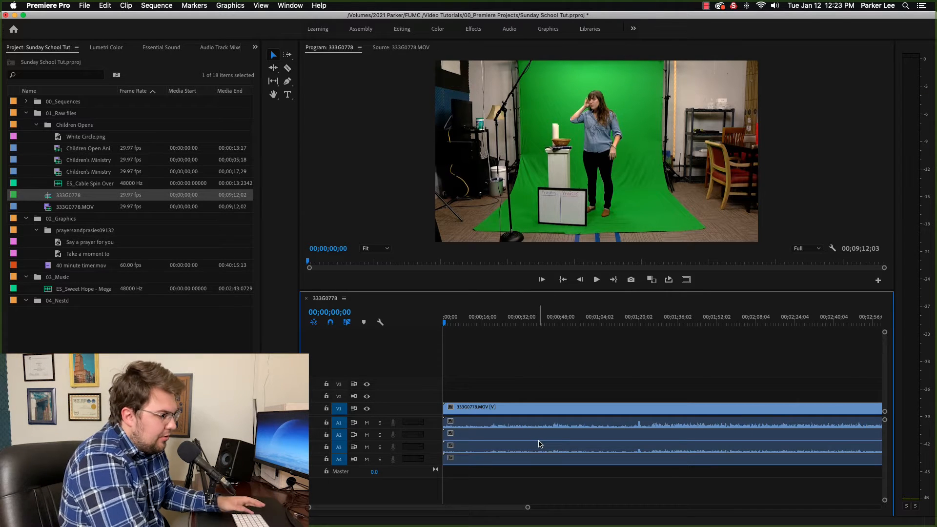
key("backslash")
left_click_drag(591, 473, 580, 438)
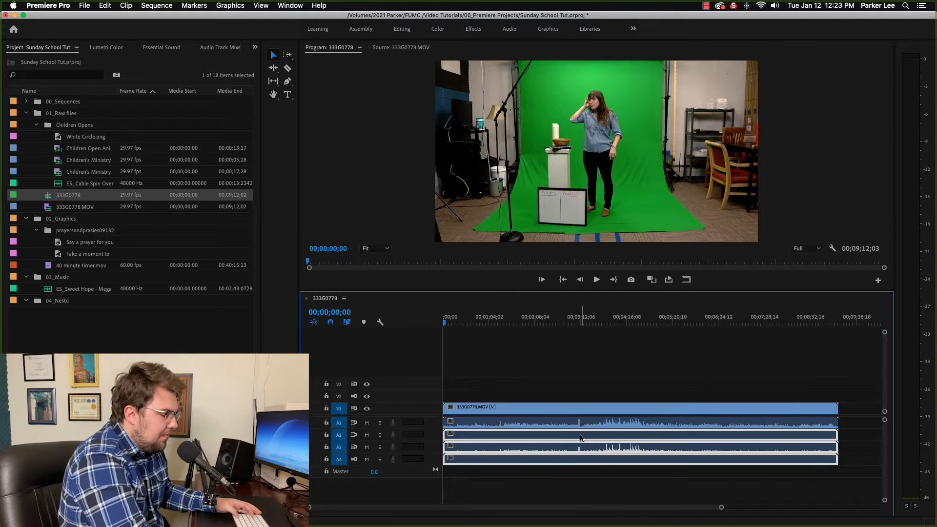
key("Delete")
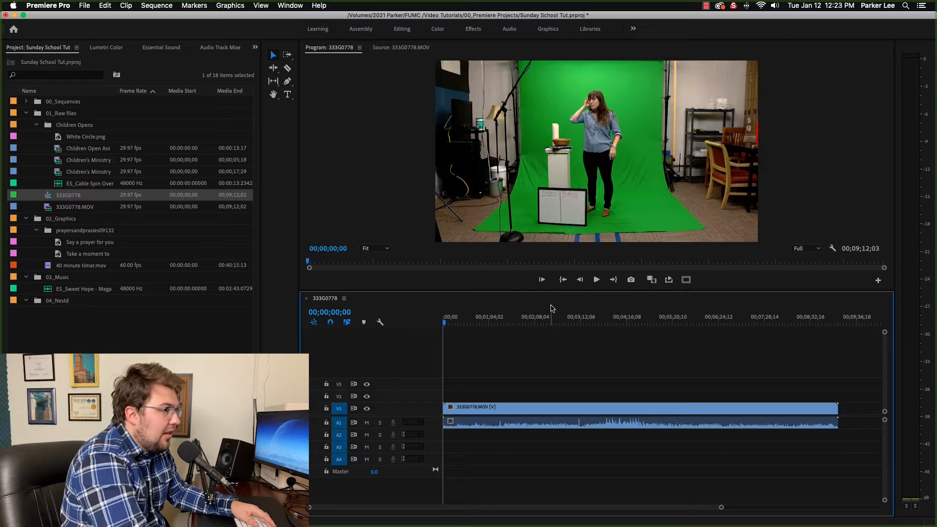
- Enlarge audio track A1 and ripple-trim the unused opening of the clip, about 1 minute 25 seconds
left_click_drag(433, 428, 434, 479)
left_click(491, 319)
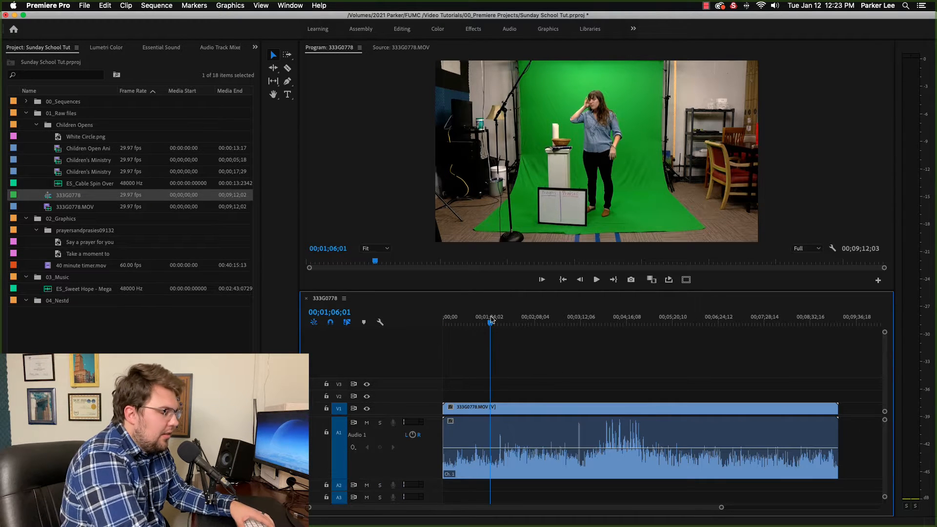
key("=")
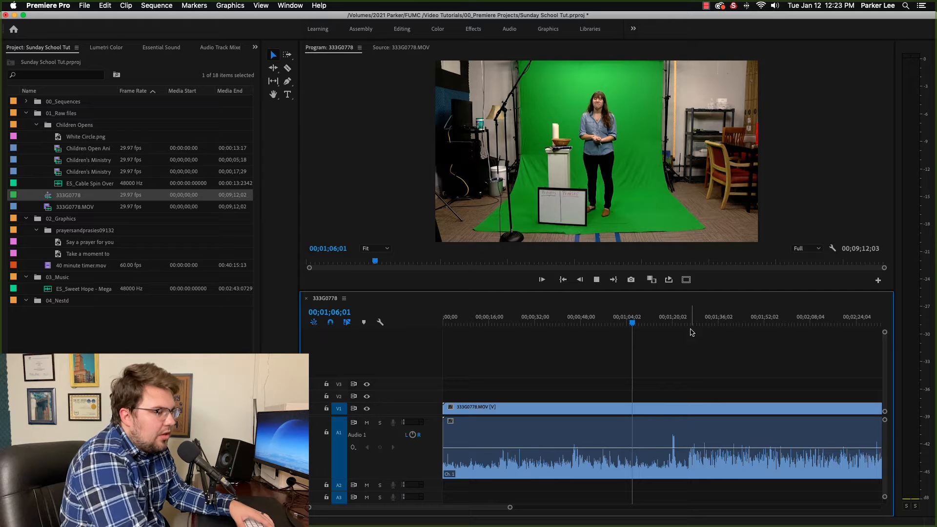
key("q")
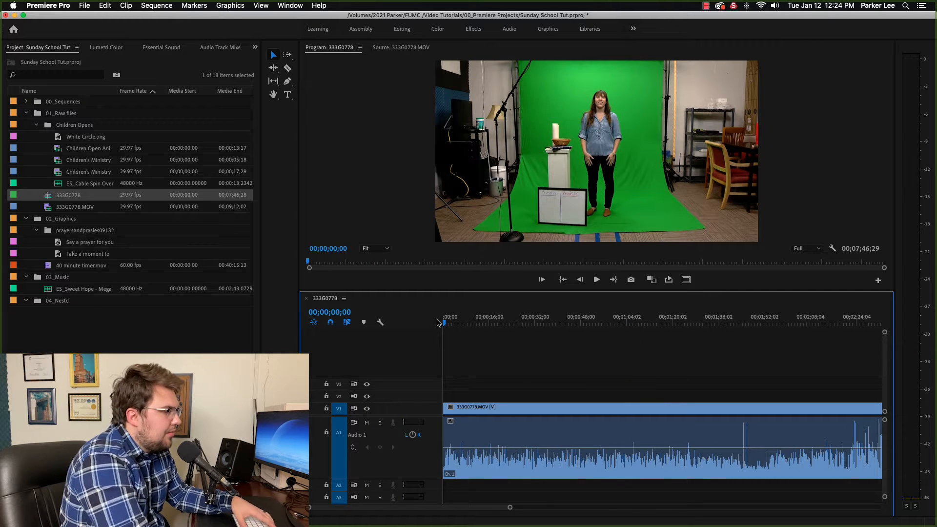
- Play back the trimmed start of the sequence and move the 333G0778.MOV video clip up to track V2
key("space")
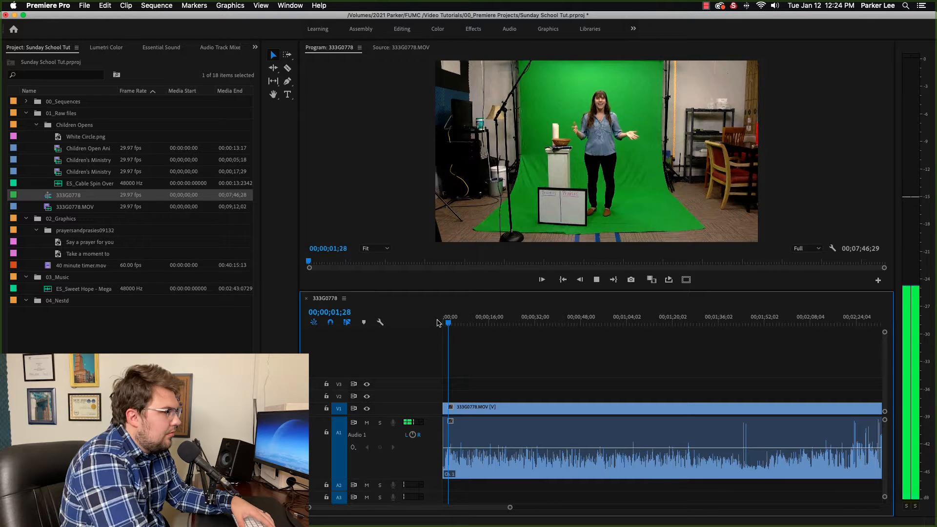
key("space")
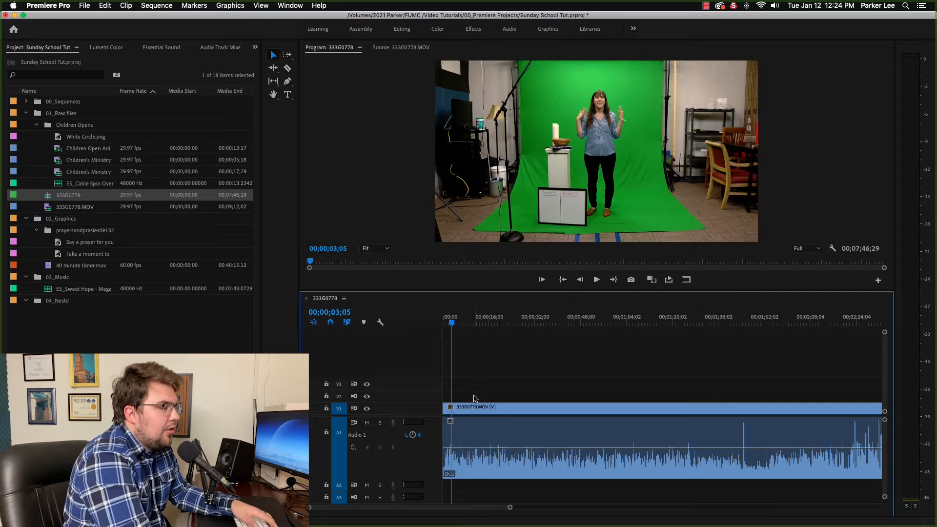
left_click_drag(481, 404, 480, 400)
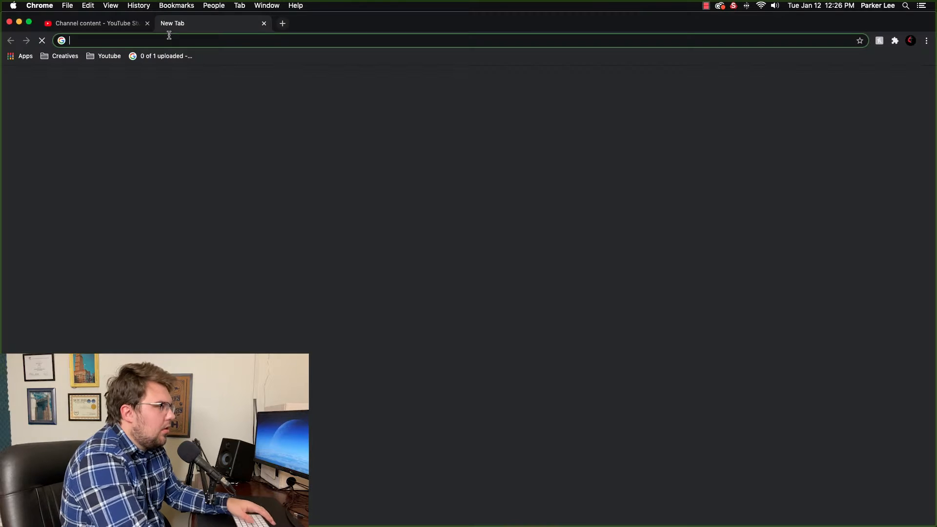
- Switch to Chrome and open unsplash.com in a new tab
type("unsplash")
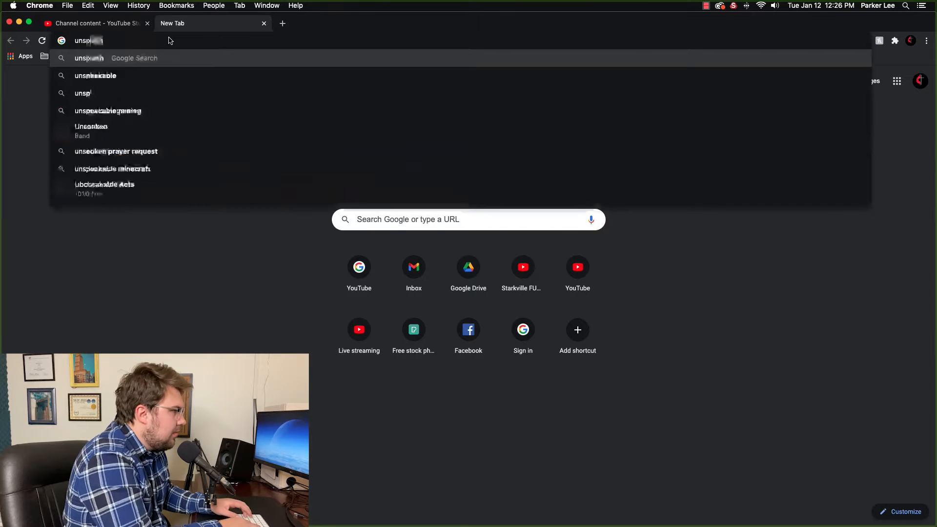
type(".")
key("BackSpace")
type(".c")
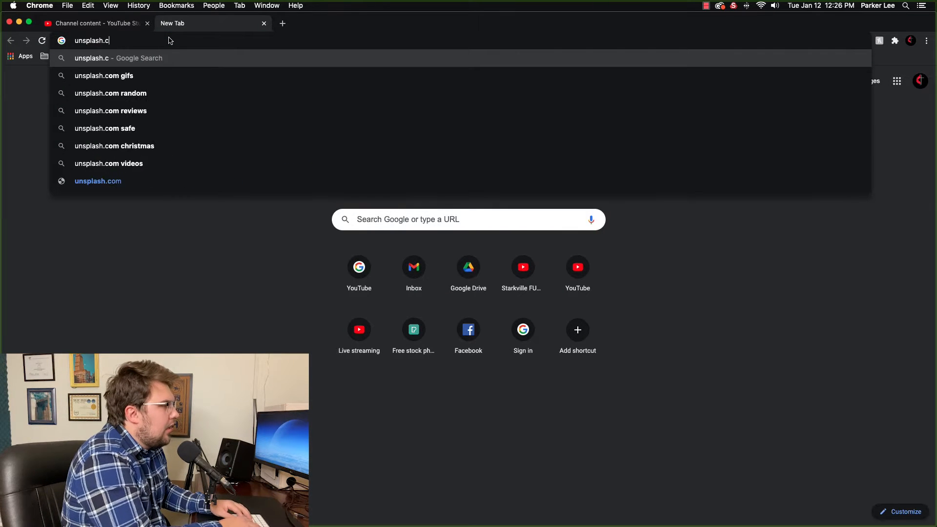
key("Return")
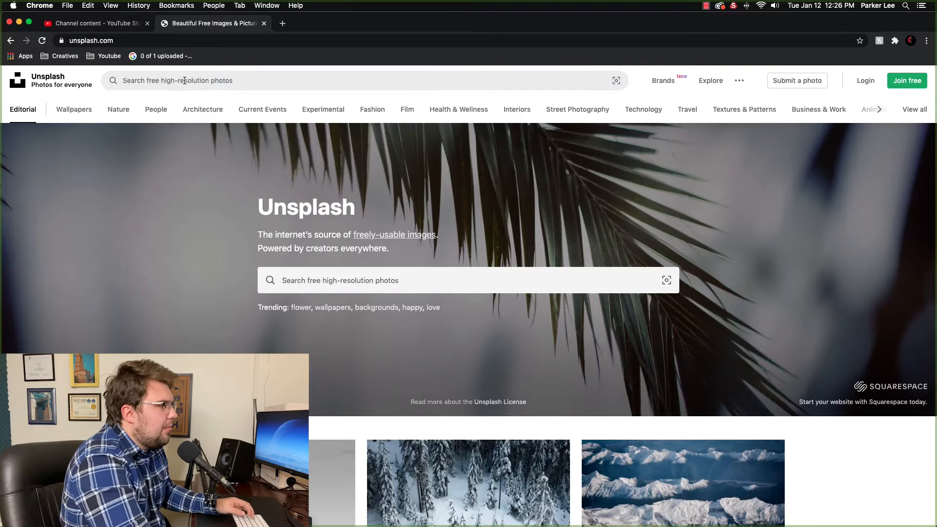
- Search Unsplash for "fall background" and download the photo of yellow-leaved trees above a leaf-covered lawn
left_click(181, 79)
type("fall background")
key("Return")
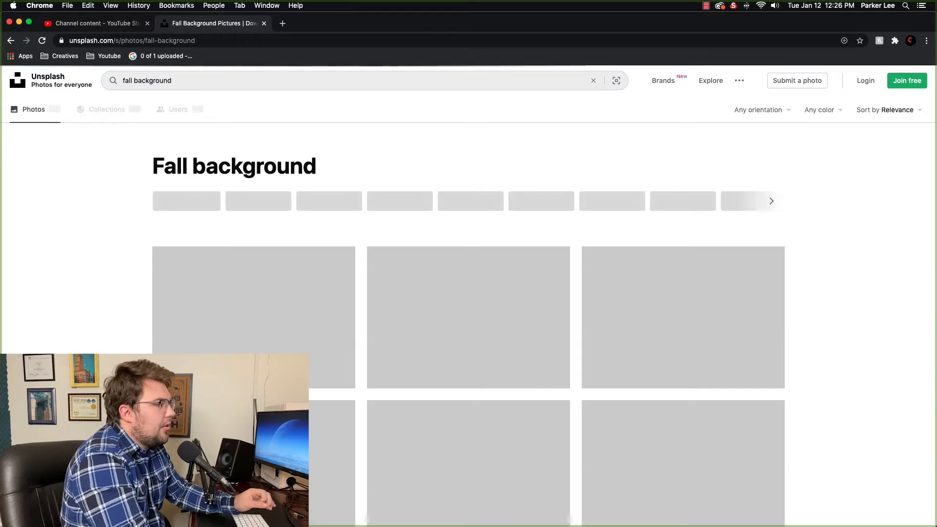
scroll(65, 224, "down", 5)
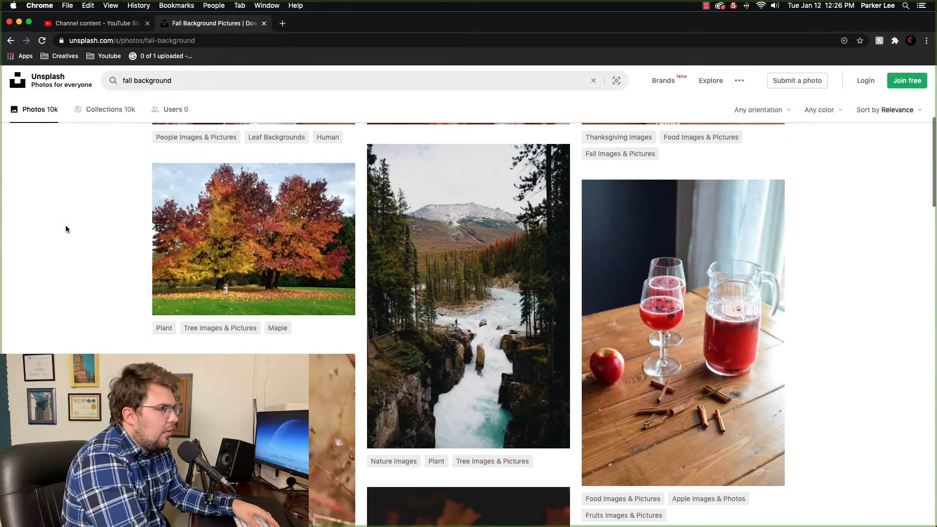
scroll(111, 287, "down", 10)
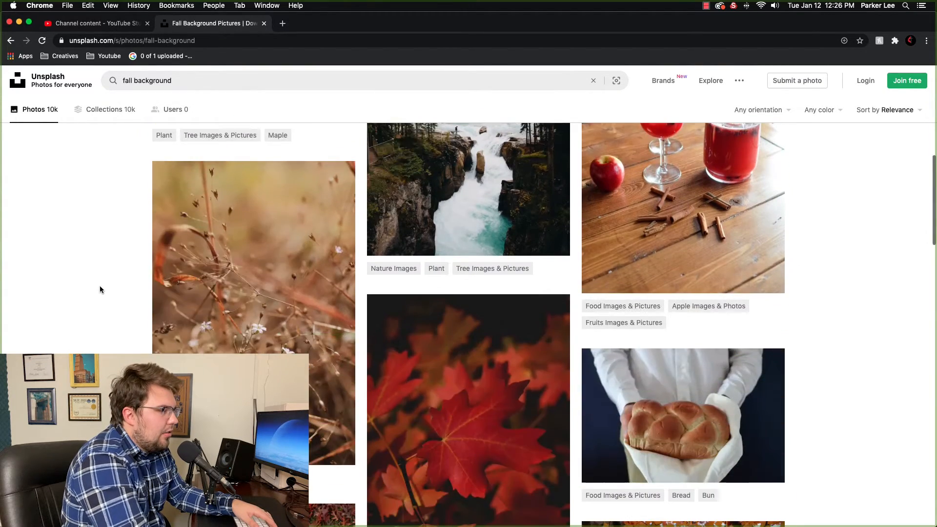
scroll(100, 288, "down", 3)
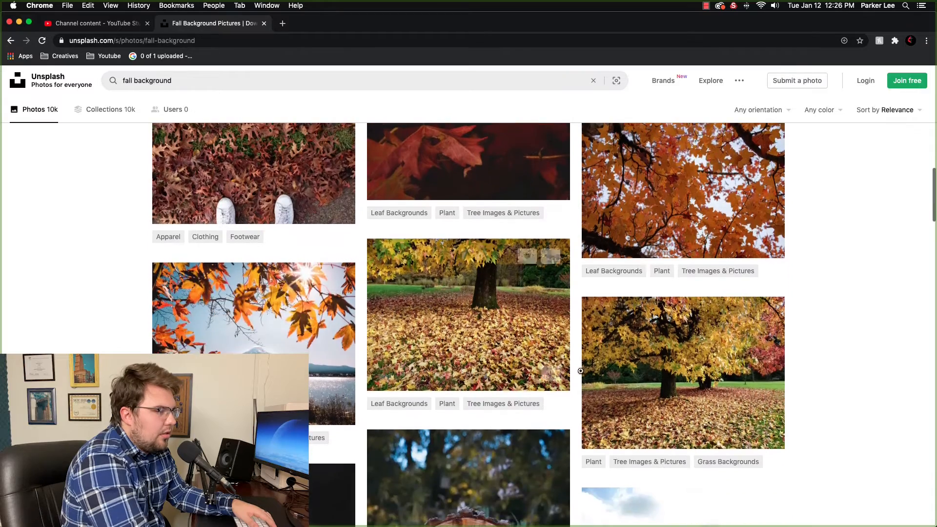
left_click(675, 361)
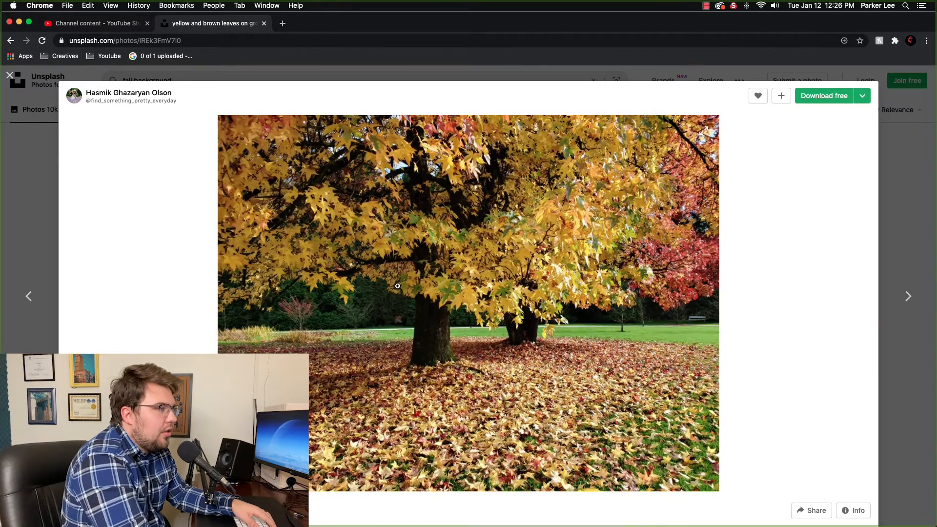
left_click(803, 98)
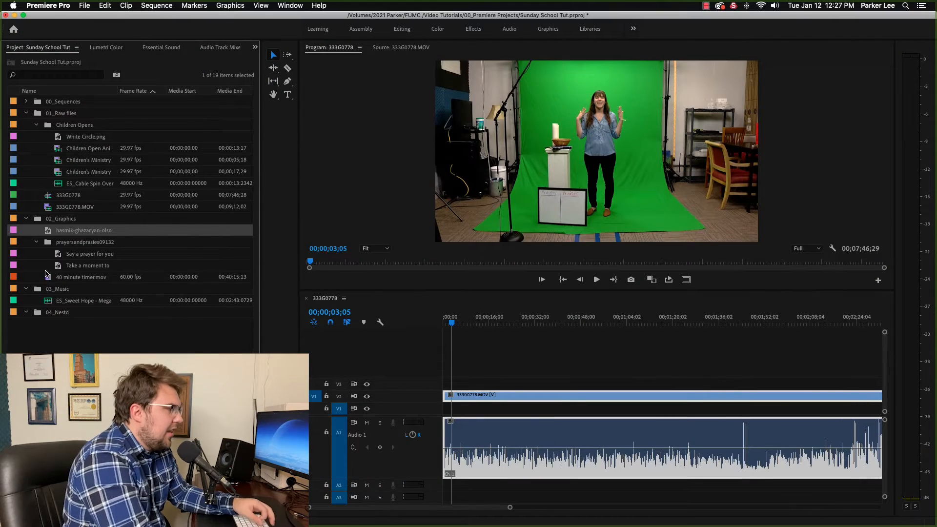
- Switch to Premiere Pro, place the downloaded fall photo on track V1 beneath the video, and extend it to the video clip's end
left_click_drag(54, 231, 903, 427)
key("backslash")
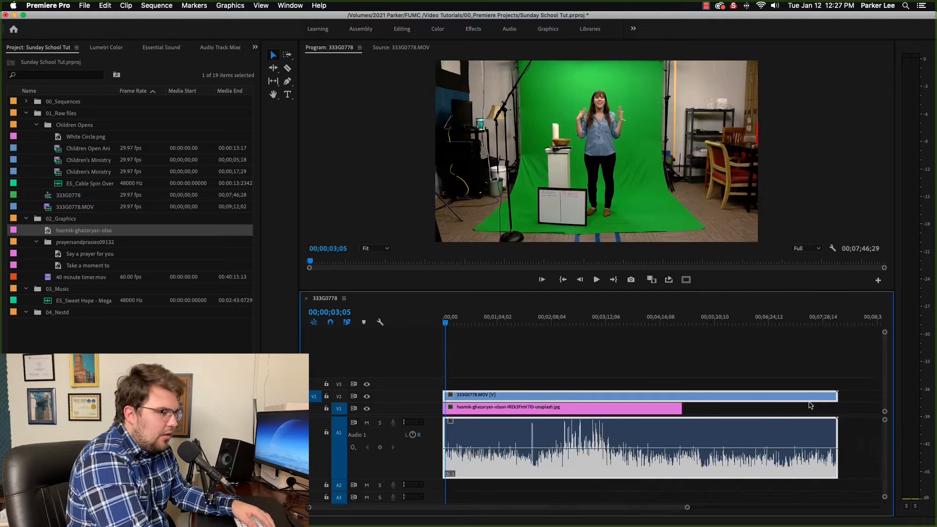
left_click_drag(681, 408, 838, 409)
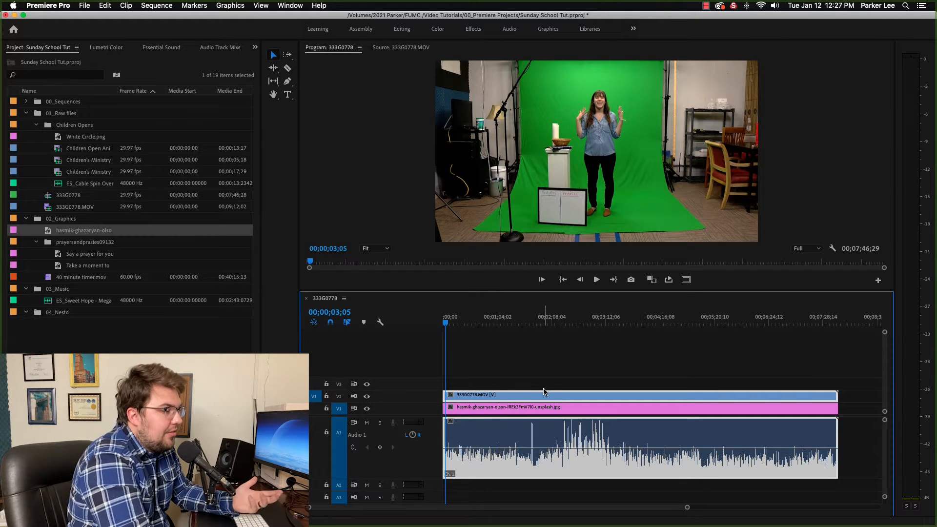
- Apply an effect from the Favorites effects to the green-screen clip on V2, and move the playhead to 00;00;20;21
left_click(451, 397)
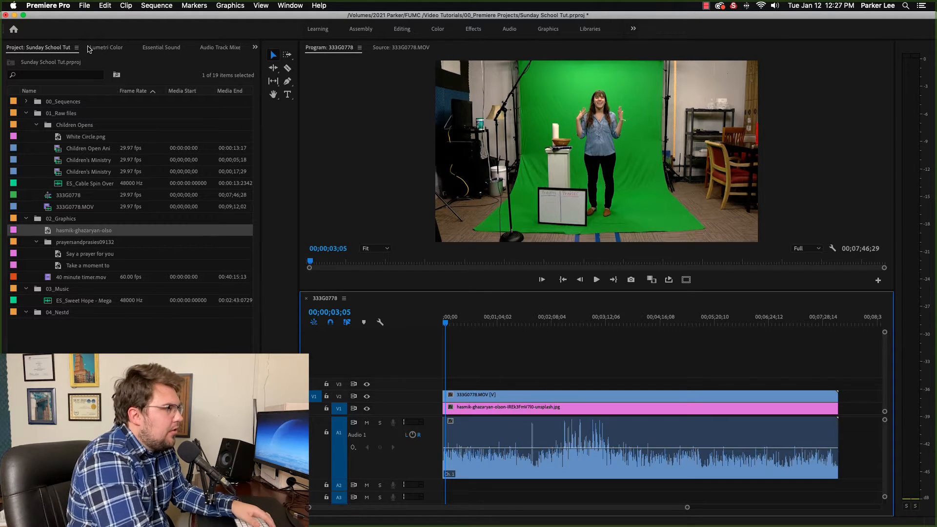
key("shift+5")
left_click(165, 48)
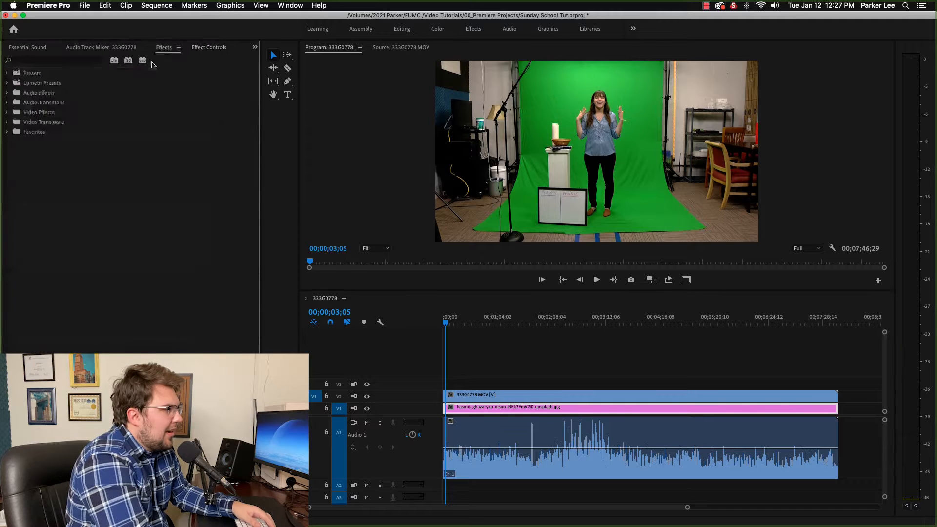
left_click(12, 132)
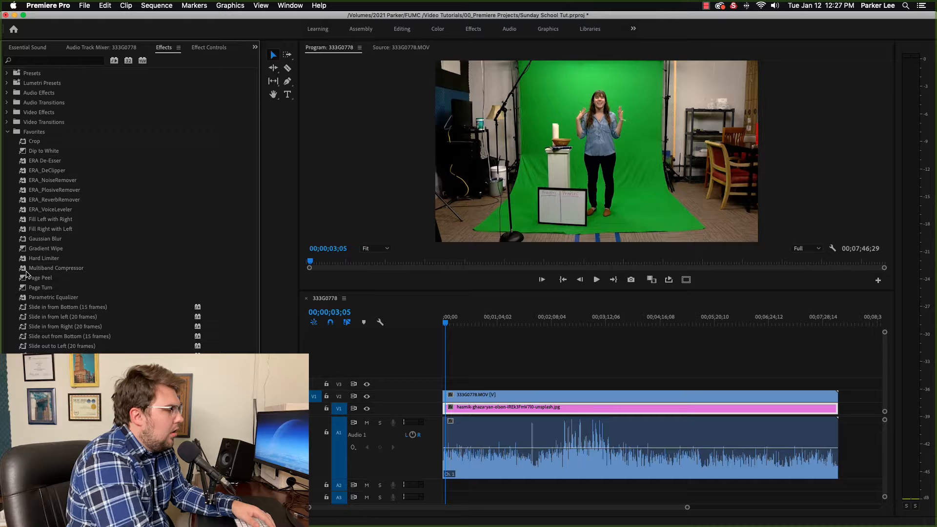
left_click(471, 394)
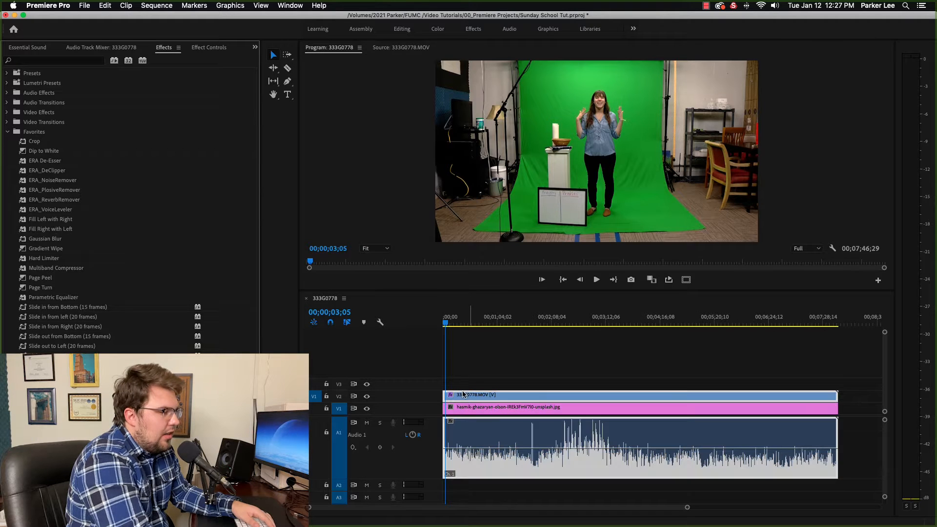
left_click(461, 322)
left_click_drag(463, 323, 459, 386)
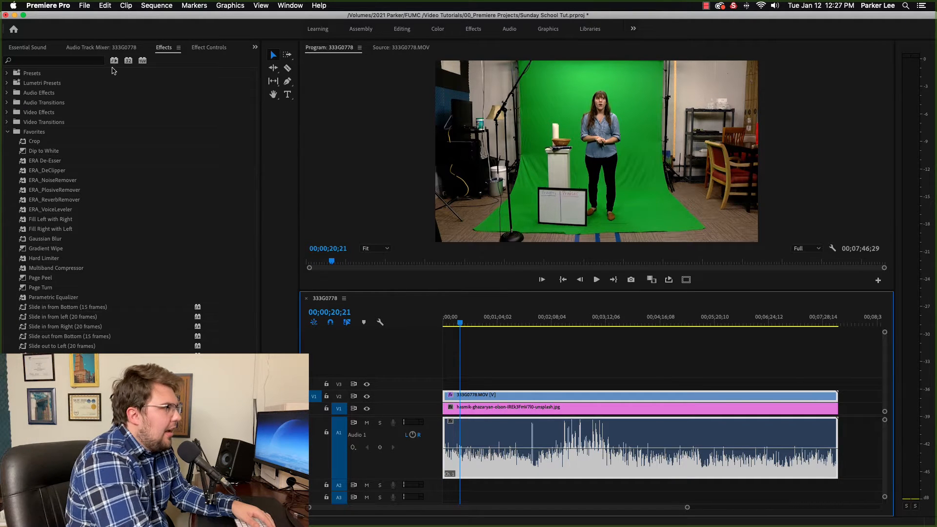
- Key out the green backdrop on the V2 clip by sampling its green as the Ultra Key key color
left_click(208, 48)
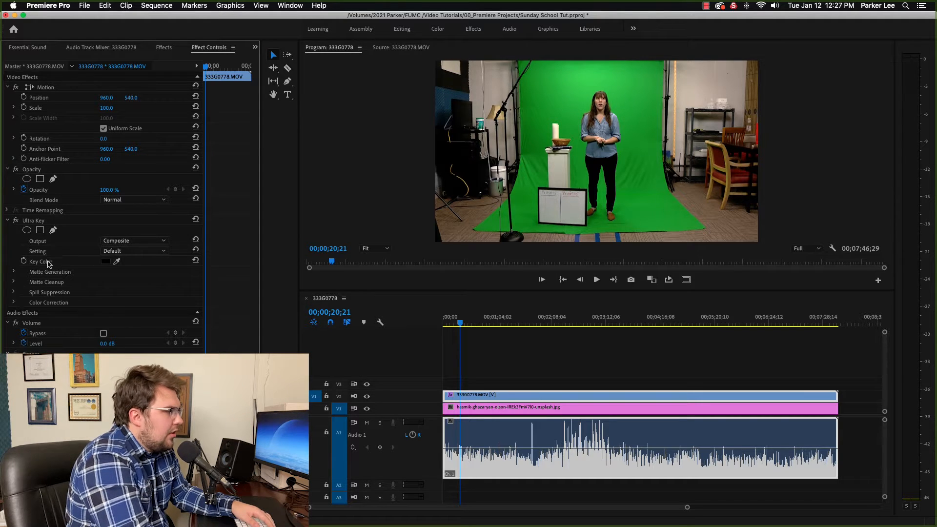
left_click(117, 261)
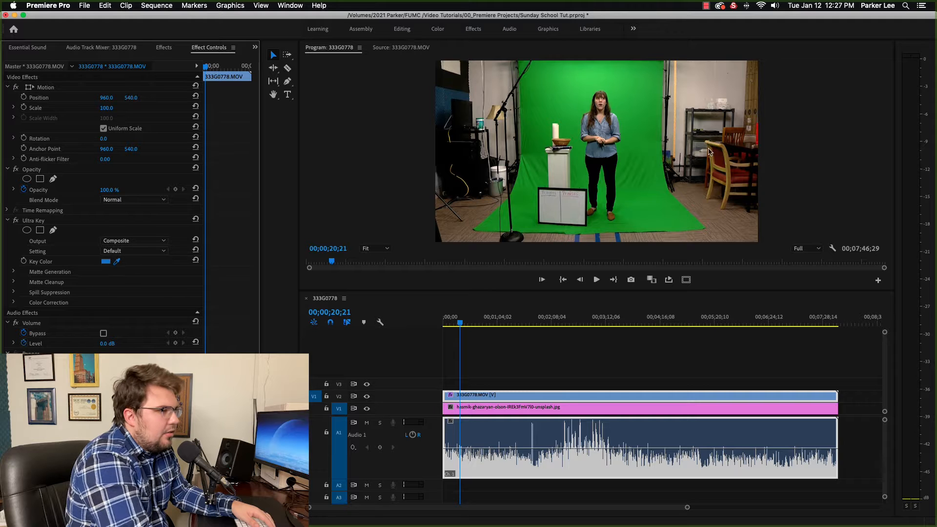
left_click(628, 139)
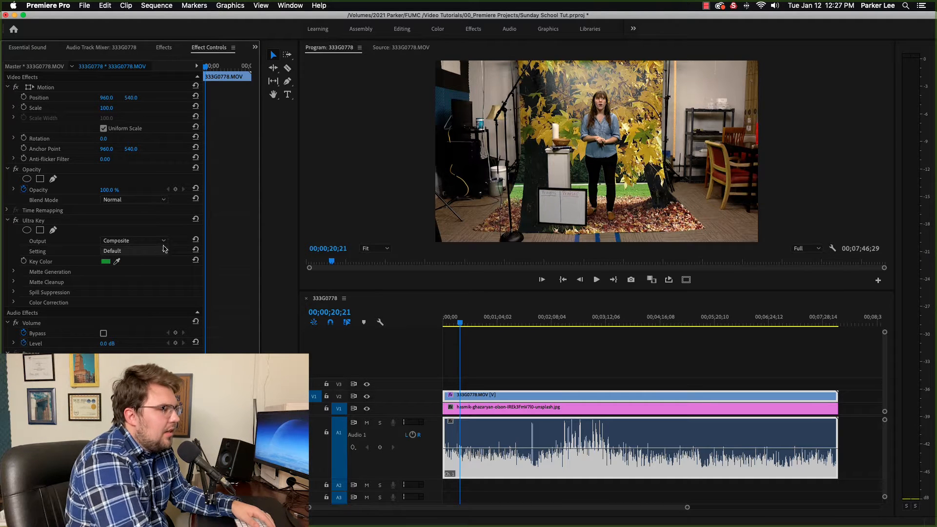
left_click_drag(637, 104, 606, 100)
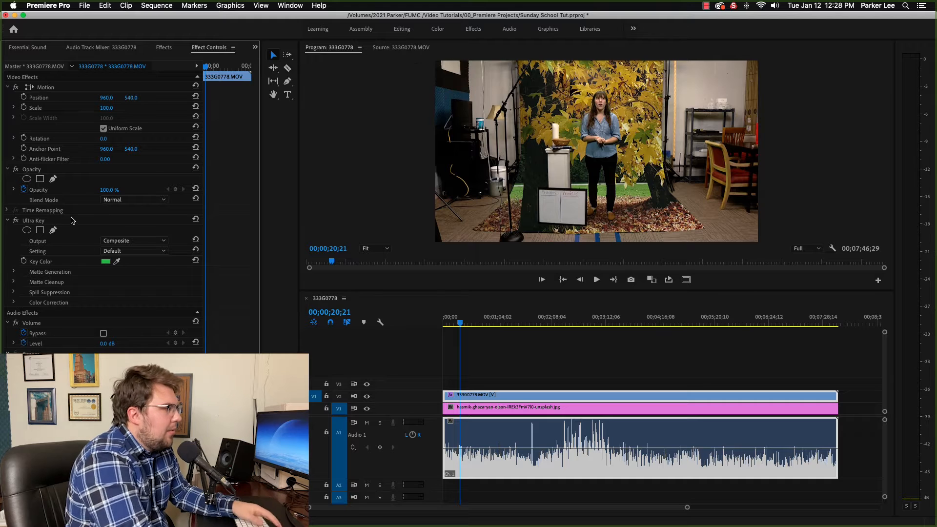
- Draw a closed freeform opacity mask on the green-screen clip around the presenter, pedestal and whiteboard to exclude the surrounding room
left_click(53, 180)
left_click(539, 63)
left_click(523, 92)
left_click(523, 158)
left_click(516, 199)
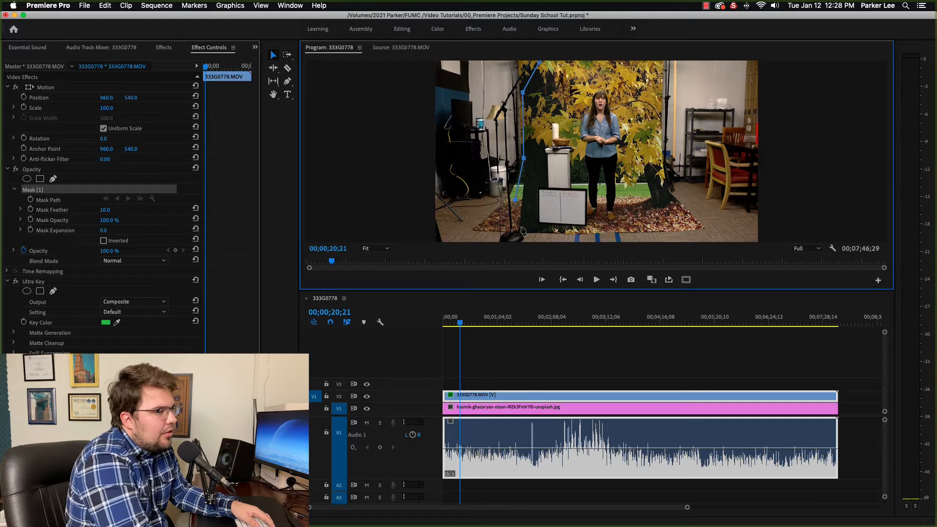
left_click(620, 229)
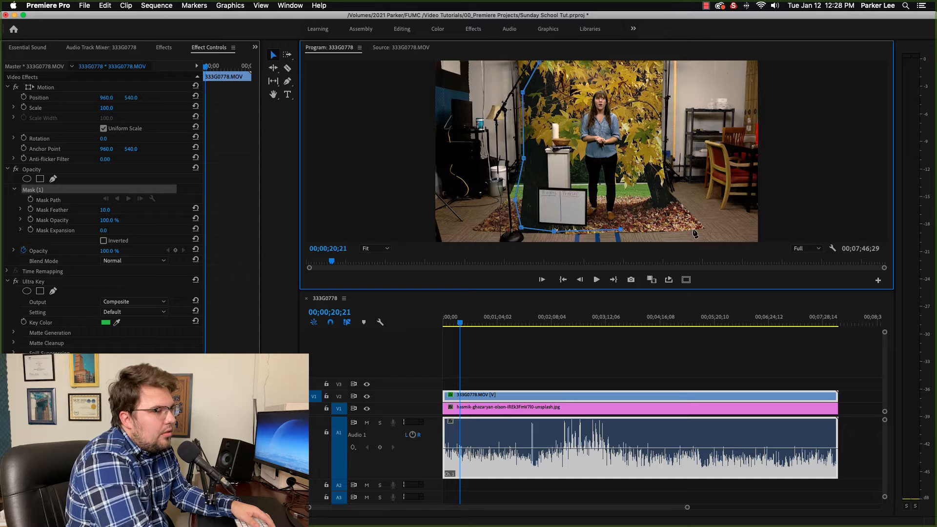
left_click(657, 156)
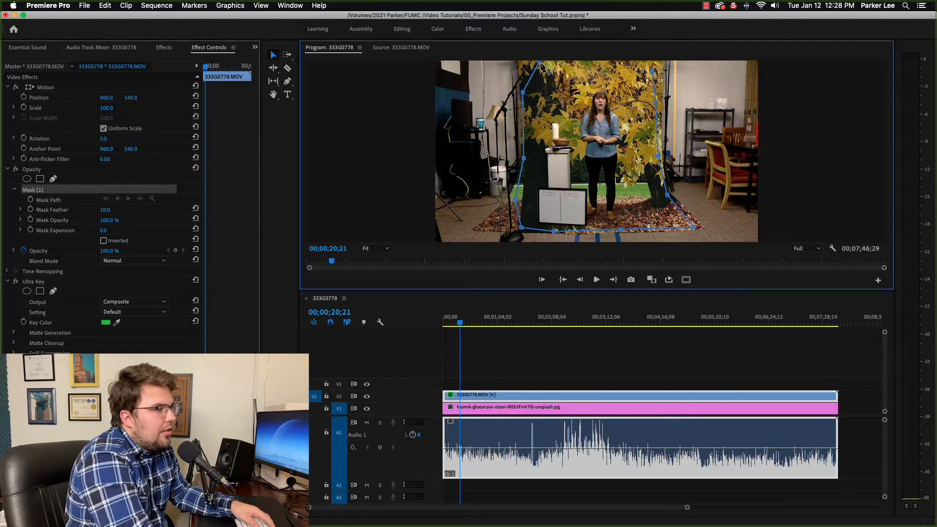
left_click(531, 76)
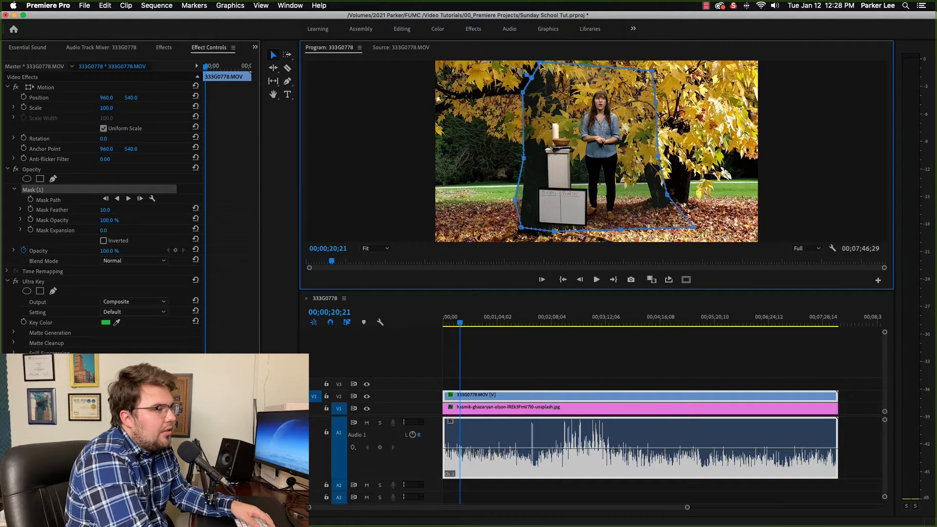
left_click(232, 255)
left_click(86, 192)
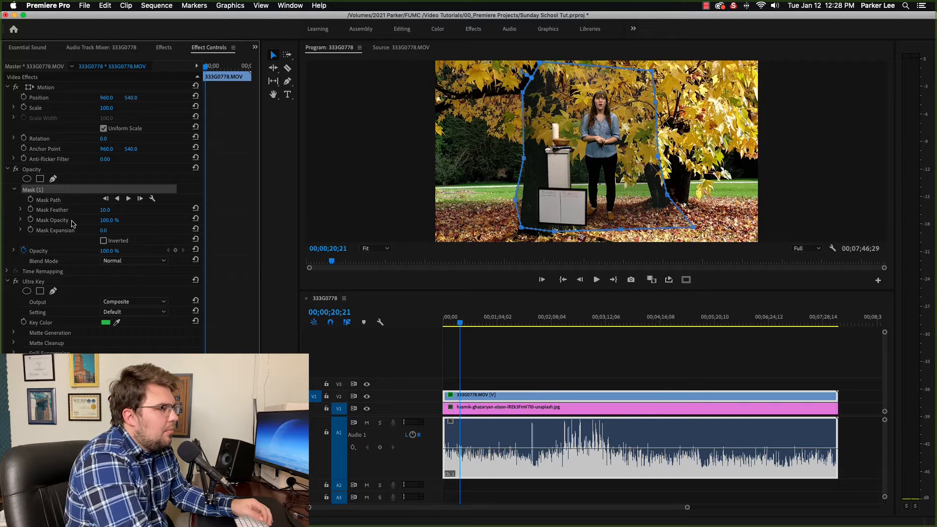
- Set the green-screen clip's position to 1065, 590 and its Ultra Key setting to Aggressive
left_click(69, 284)
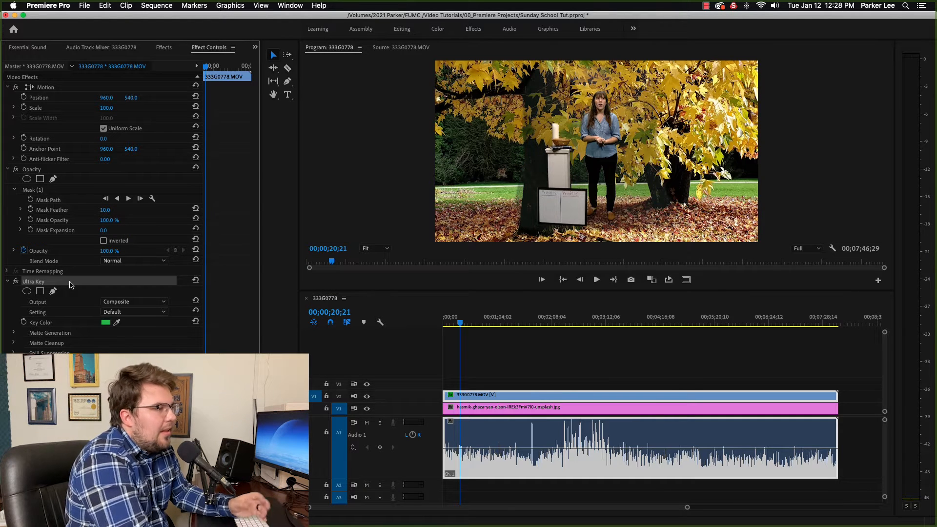
left_click_drag(107, 97, 158, 97)
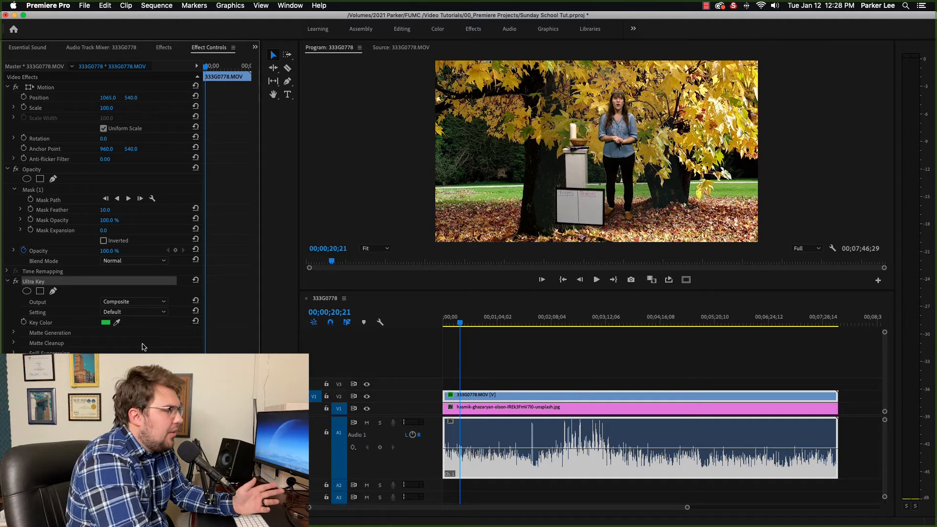
left_click(137, 312)
left_click(128, 342)
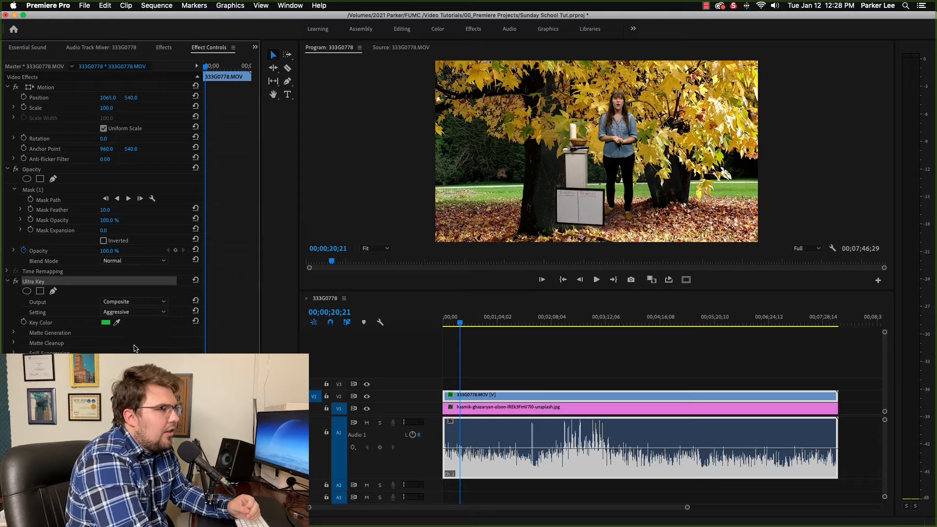
mouse_move(131, 97)
left_mouse_down()
mouse_move(185, 98)
mouse_move(131, 98)
left_mouse_up()
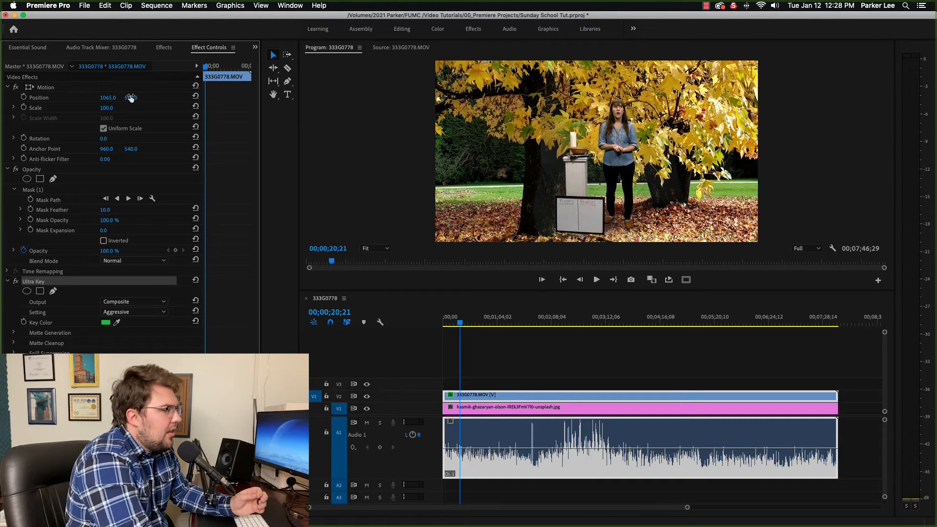
- Adjust a Matte Generation value of Ultra Key and resample the key color from the green backdrop beside the whiteboard
left_click(14, 333)
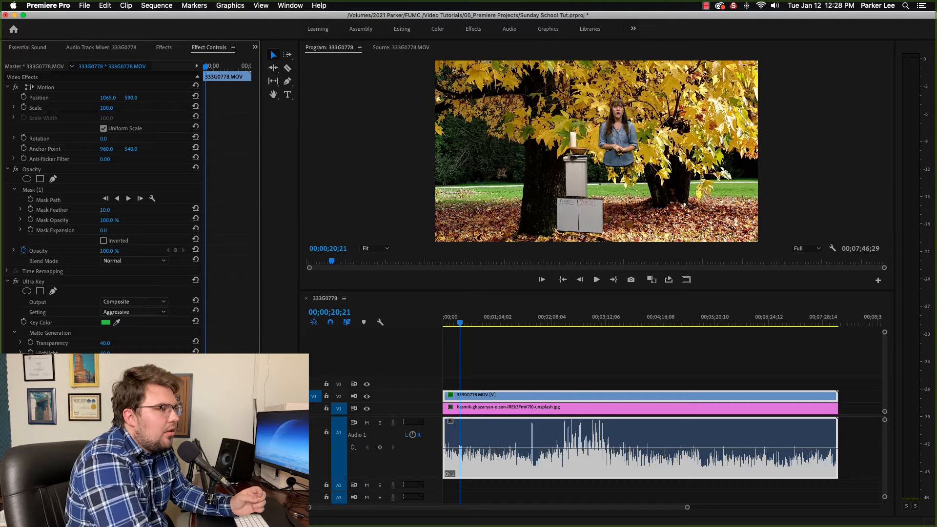
left_click_drag(105, 384, 90, 384)
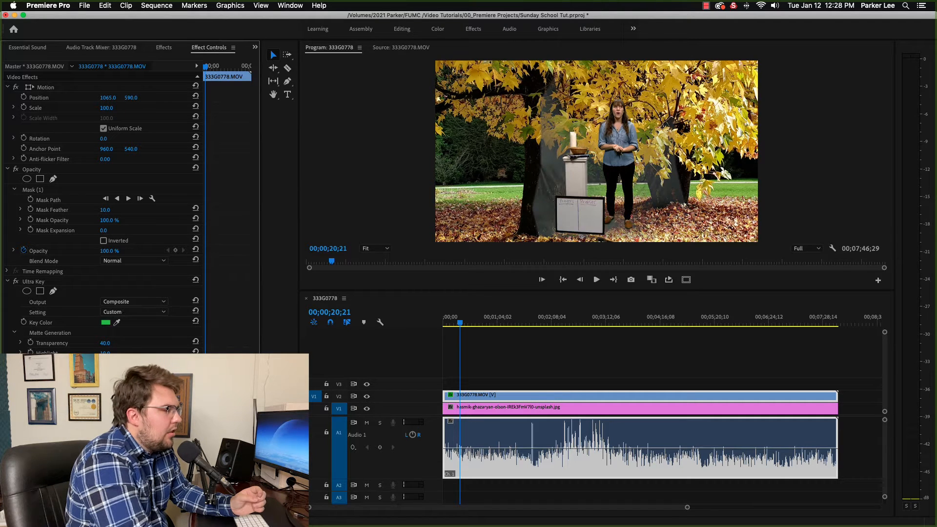
left_click(117, 322)
left_click(541, 186)
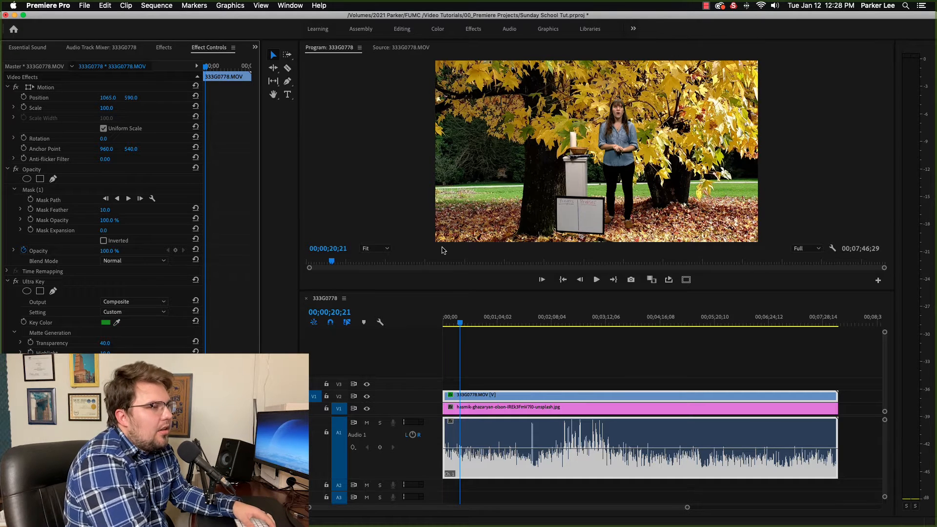
- Fit the fall photo on V1 to the frame size, scale it to 47.7 and set its vertical position to 374
left_click(489, 408)
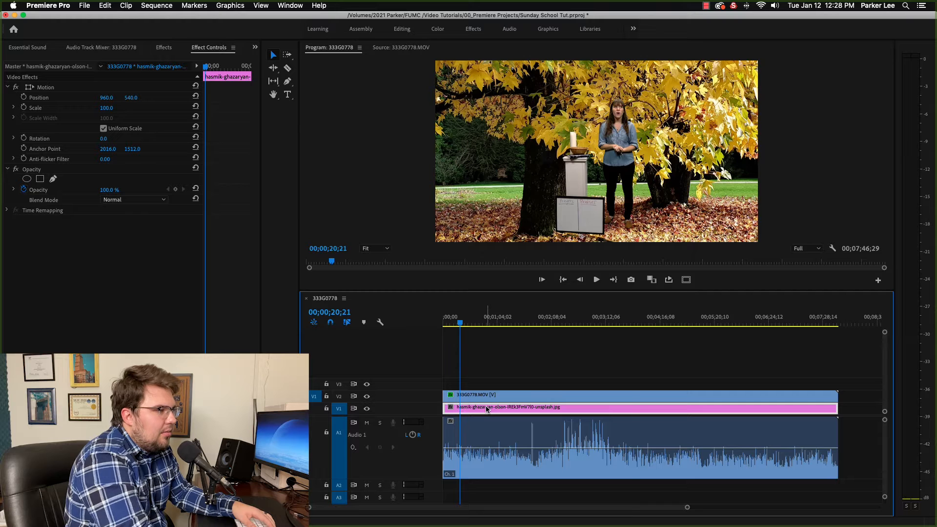
right_click(487, 409)
left_click(517, 425)
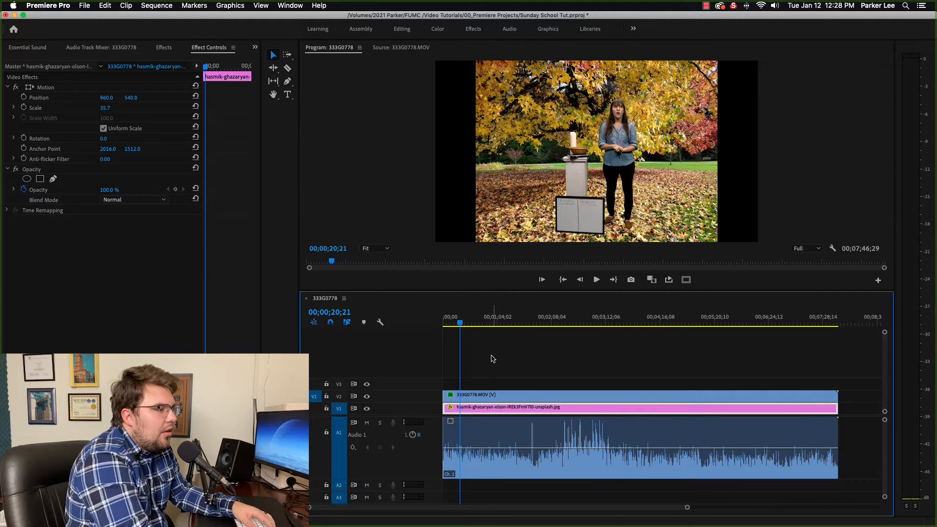
left_click_drag(110, 109, 44, 98)
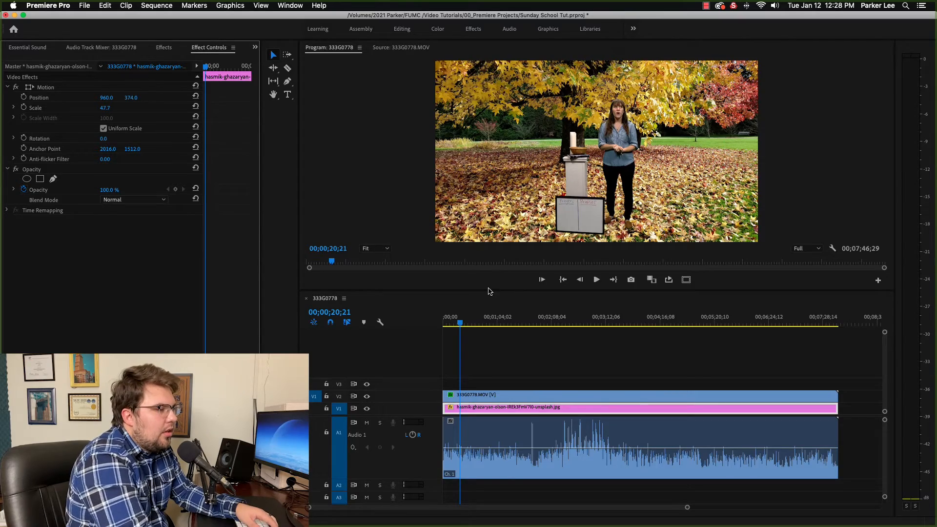
- Enlarge the program preview and review the composite, playing it and scrubbing to 00;00;55;07
left_click_drag(488, 292, 495, 362)
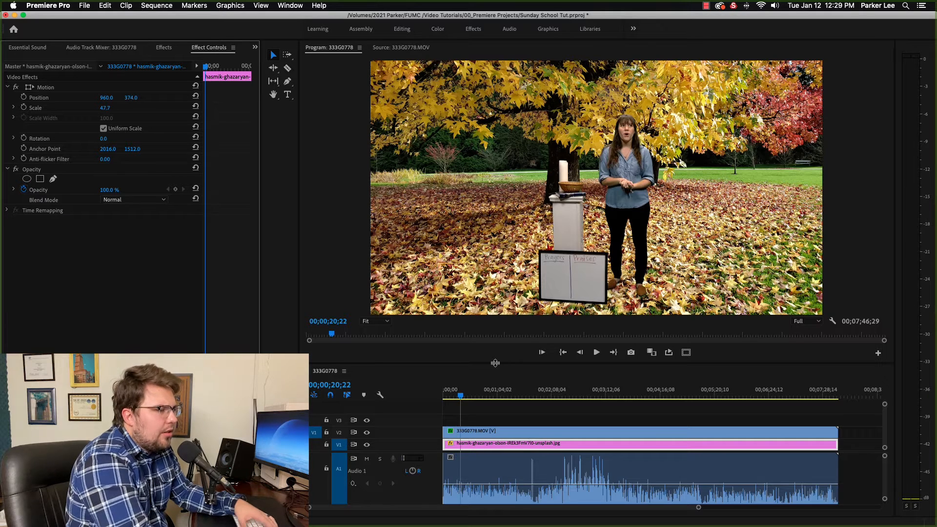
key("space")
left_click(468, 394)
left_click_drag(468, 394, 491, 397)
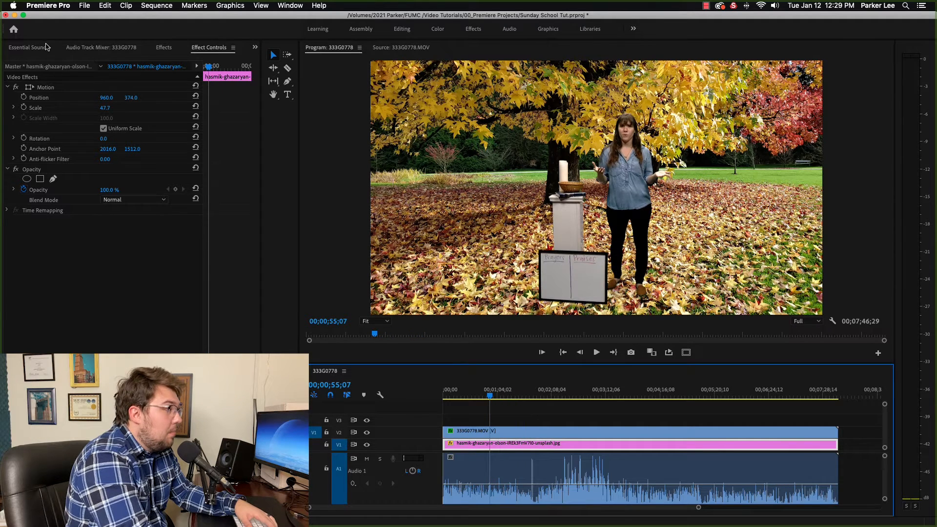
- Apply Gaussian Blur to the fall photo on V1 and set its blurriness to 9
left_click(166, 48)
left_click_drag(45, 243, 462, 446)
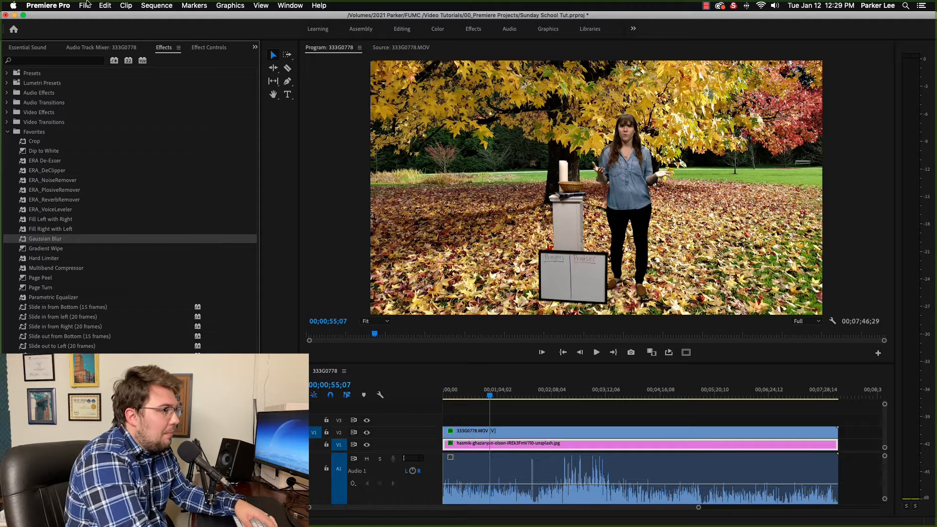
left_click(213, 49)
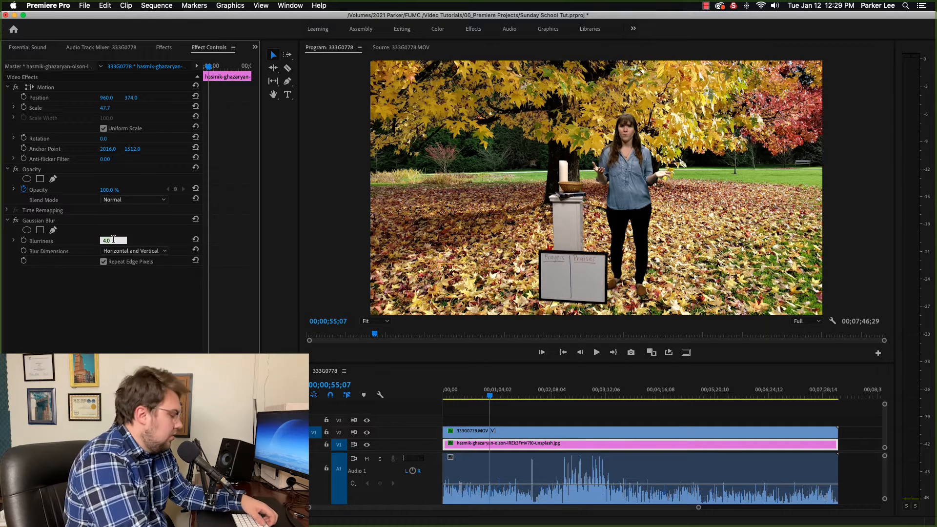
type("12")
key("Return")
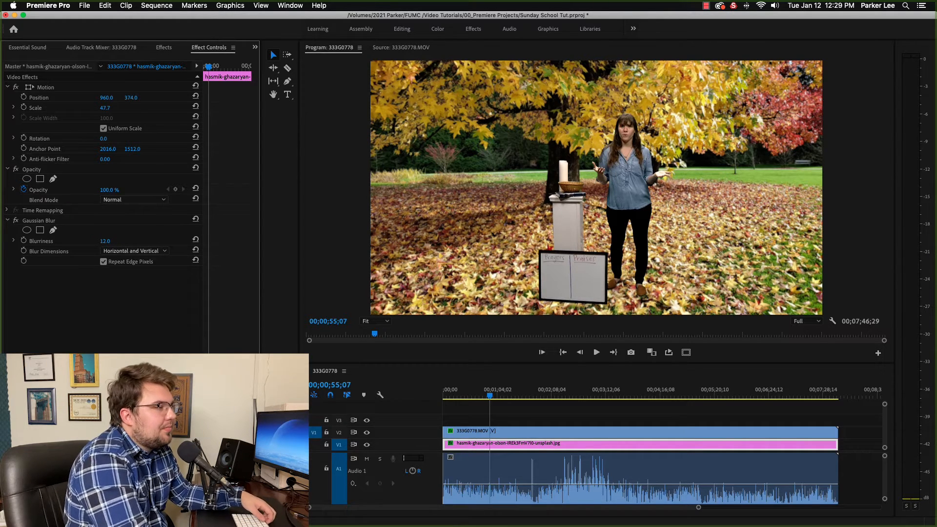
left_click_drag(103, 241, 95, 241)
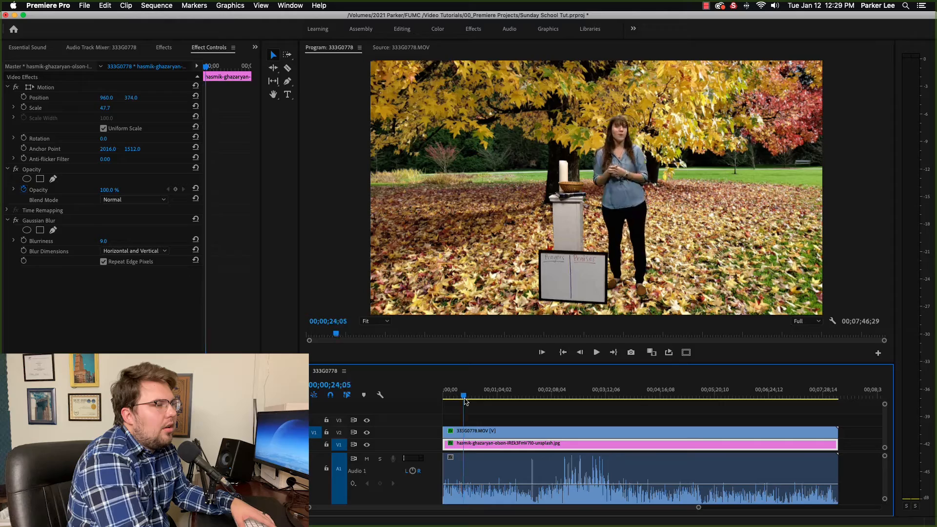
- Play the presenter's movement around 00;02;43 and examine it frame by frame for mask cut-offs, stopping at 00;02;43;27
left_click_drag(462, 403, 582, 401)
key("space")
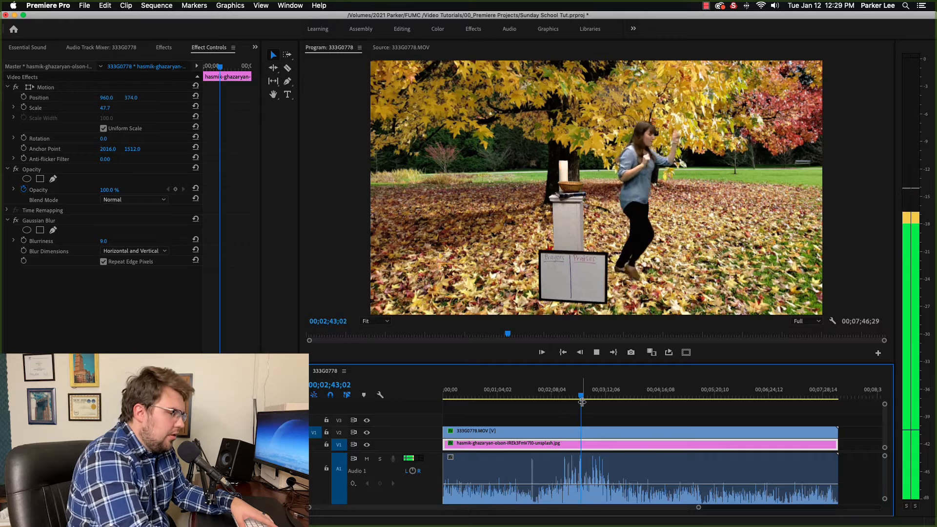
key("=")
key("space")
key("shift+Left")
key("shift+Left")
key("shift+Left")
key("shift+Left")
key("shift+Left")
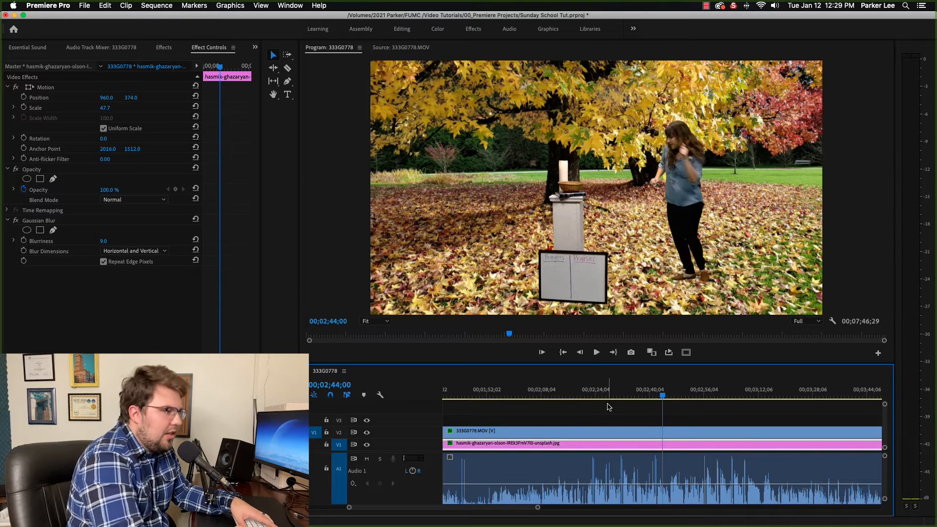
key("Right")
key("Right")
key("Right")
key("Right")
key("Right")
key("Right")
key("Right")
key("Right")
key("Right")
key("Right")
key("Right")
key("Right")
key("Right")
key("Right")
key("Right")
key("Right")
key("Right")
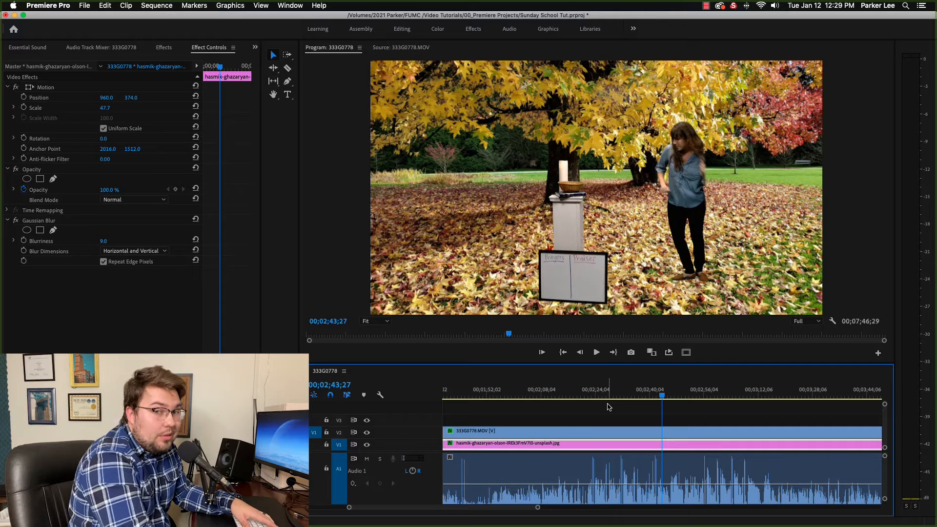
- Try to widen the green-screen clip's opacity mask outward beside the presenter's raised arm
left_click(547, 431)
left_click(35, 283)
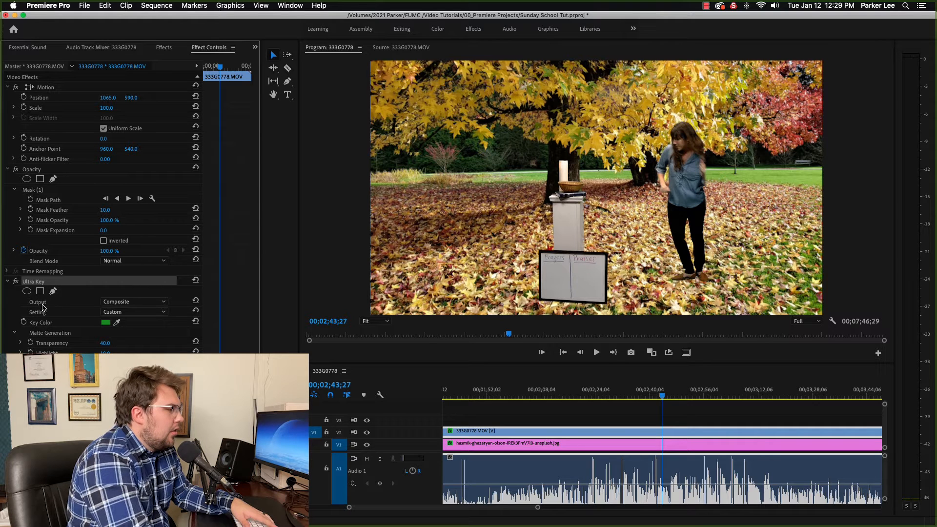
left_click(43, 334)
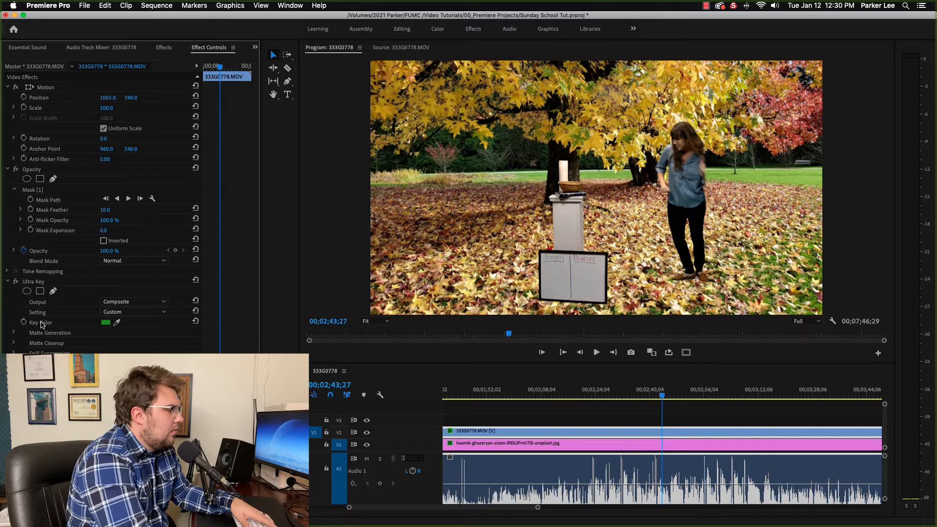
left_click(42, 282)
left_click(37, 190)
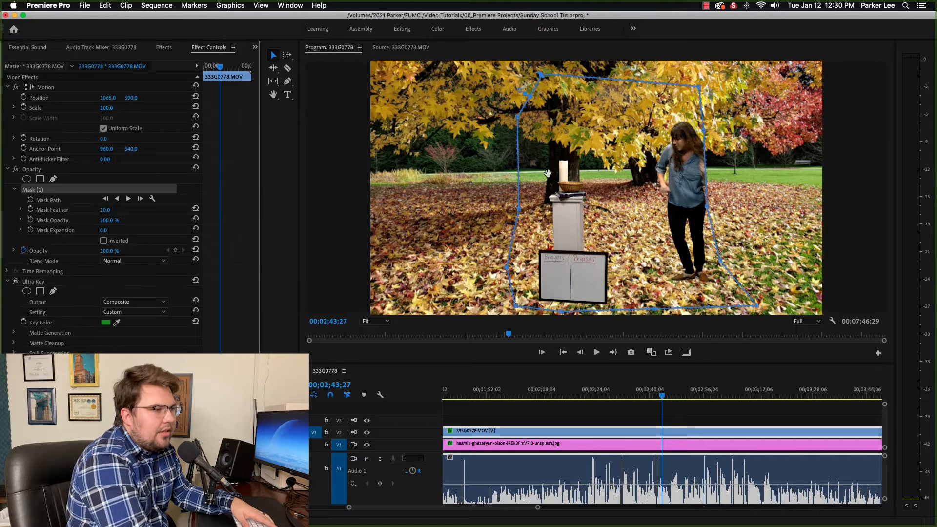
left_click_drag(704, 131, 742, 182)
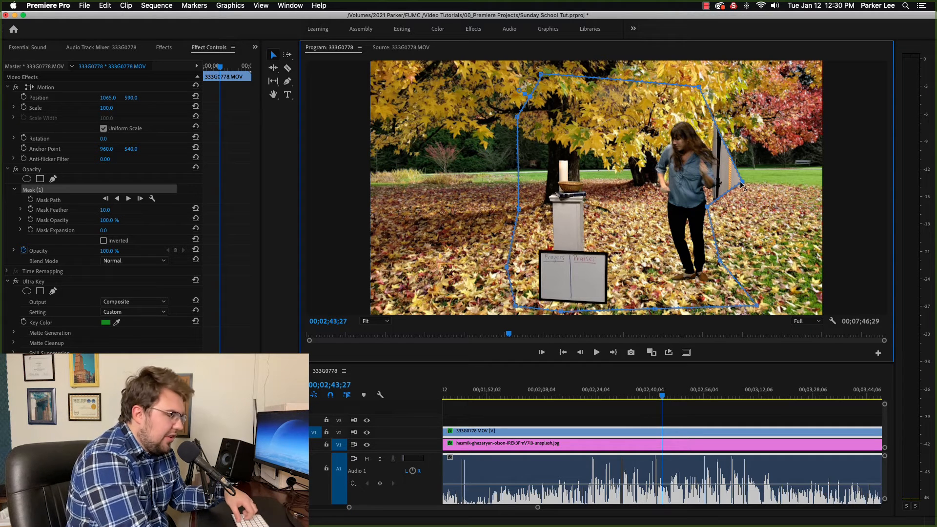
key("super+z")
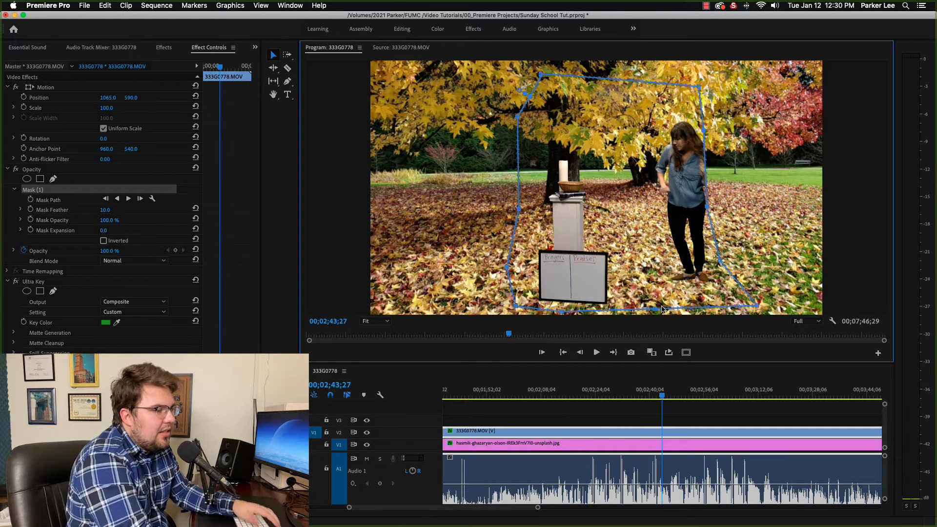
- Play the presenter's movement from about 00;02;42 to 00;02;44;22 to check it against the mask edge
left_click(661, 396)
key("space")
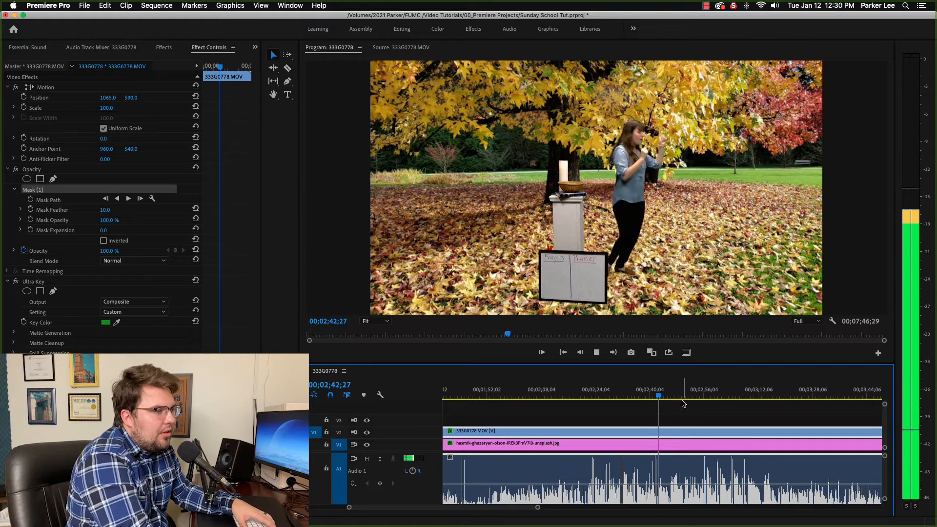
key("space")
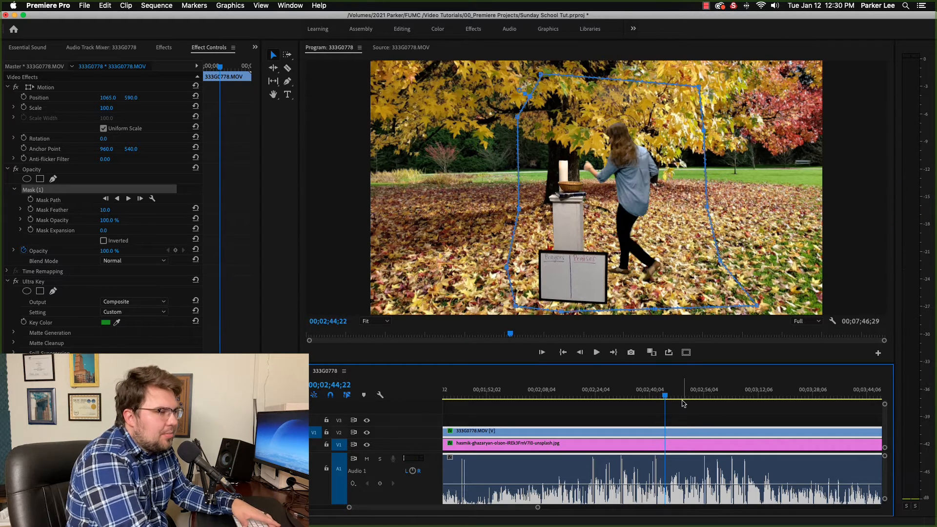
- Review the keyed footage around 00;01;44 and 00;05;28, stopping at 00;05;04;04 where the presenter holds up the whiteboard
left_click(661, 411)
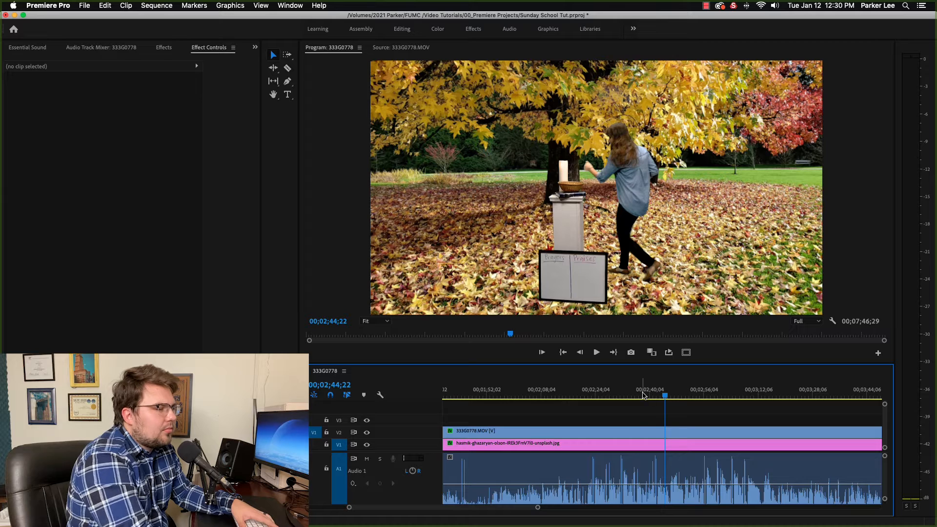
left_click_drag(474, 391, 460, 393)
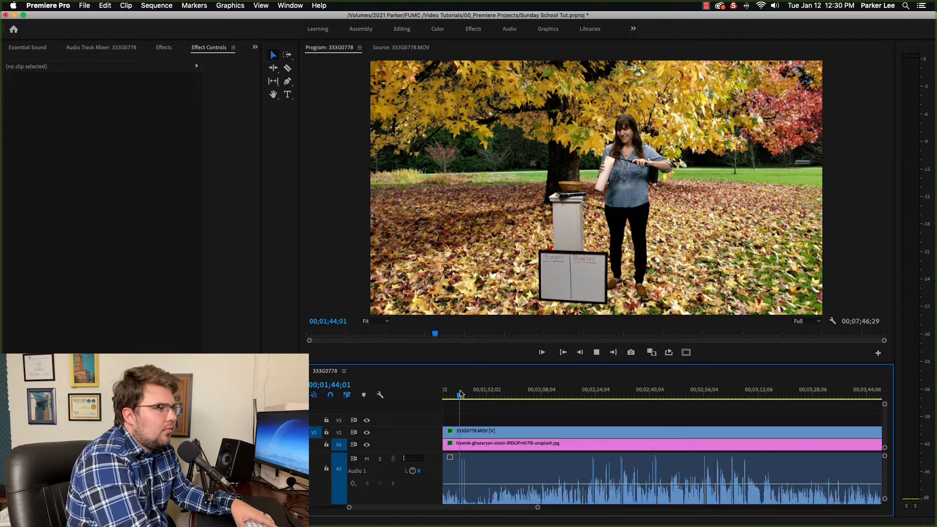
scroll(460, 393, "left", 5)
key("space")
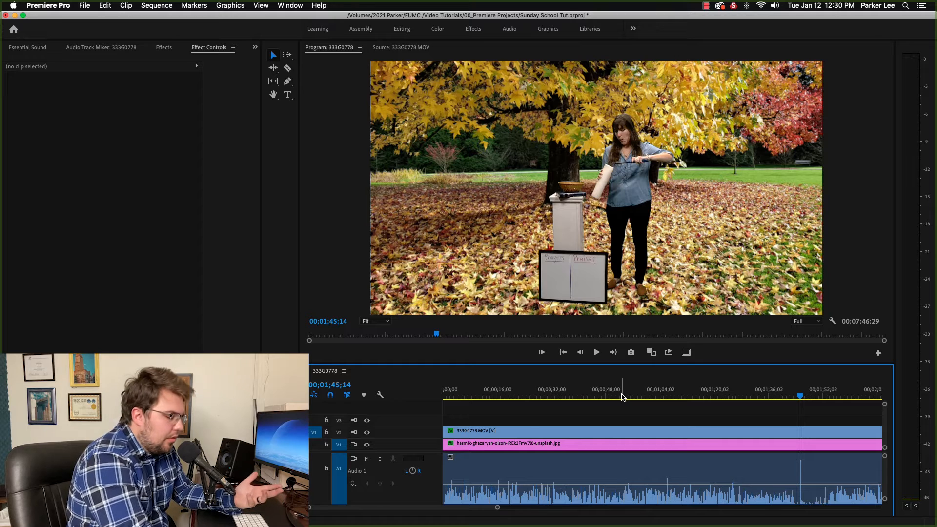
key("backslash")
left_click(707, 393)
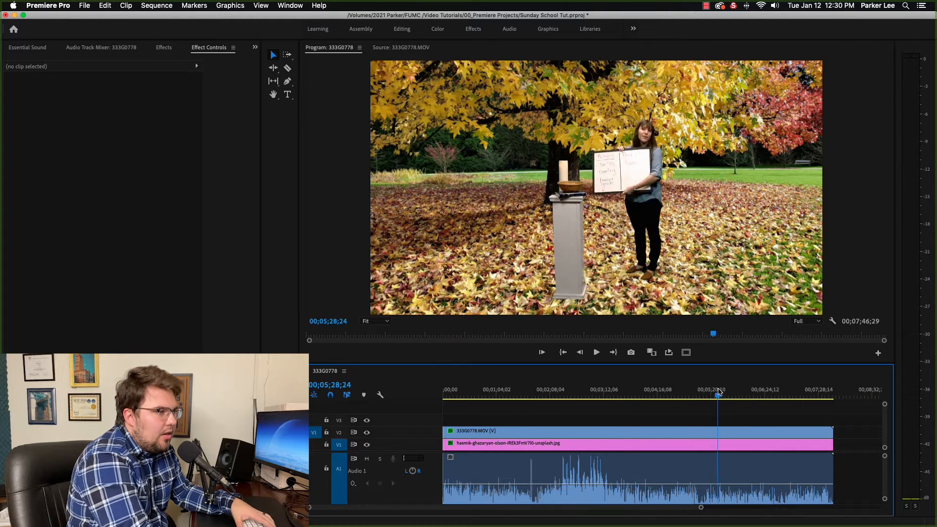
left_click_drag(707, 393, 697, 394)
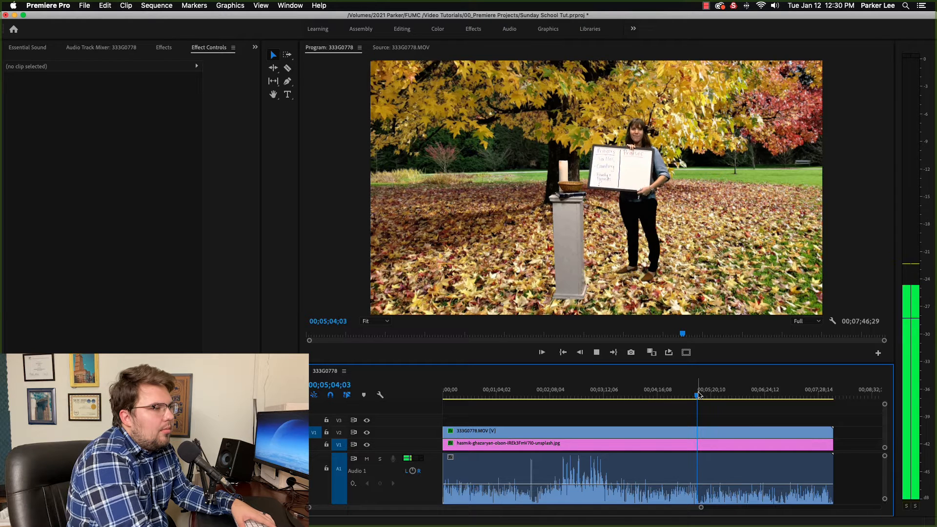
key("space")
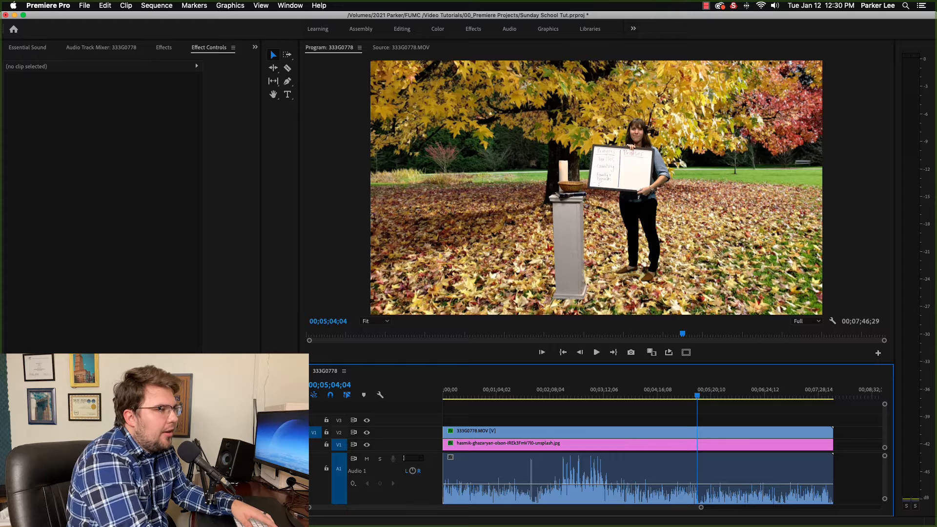
- Select the green-screen clip on V2, scale it to 131 and set its position to 1065, 560
left_click_drag(299, 69, 291, 69)
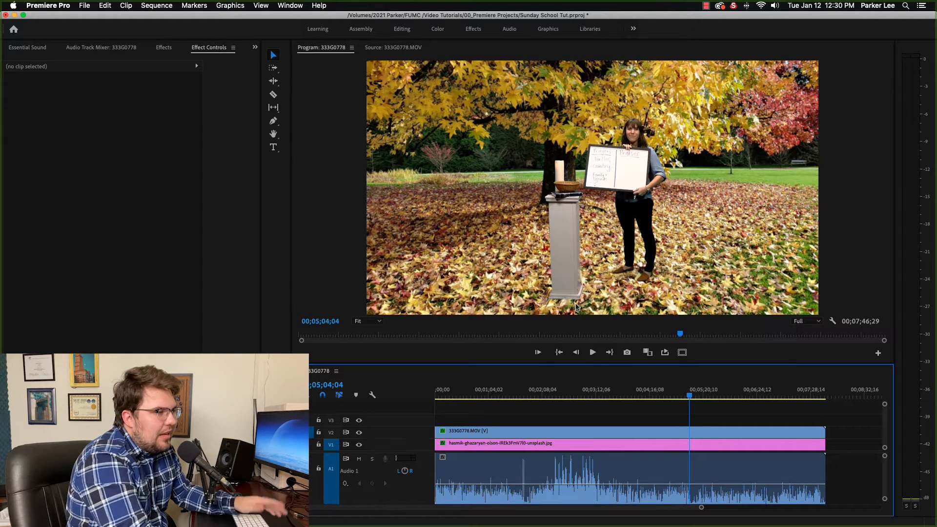
left_click(164, 47)
left_click(209, 47)
left_click(469, 429)
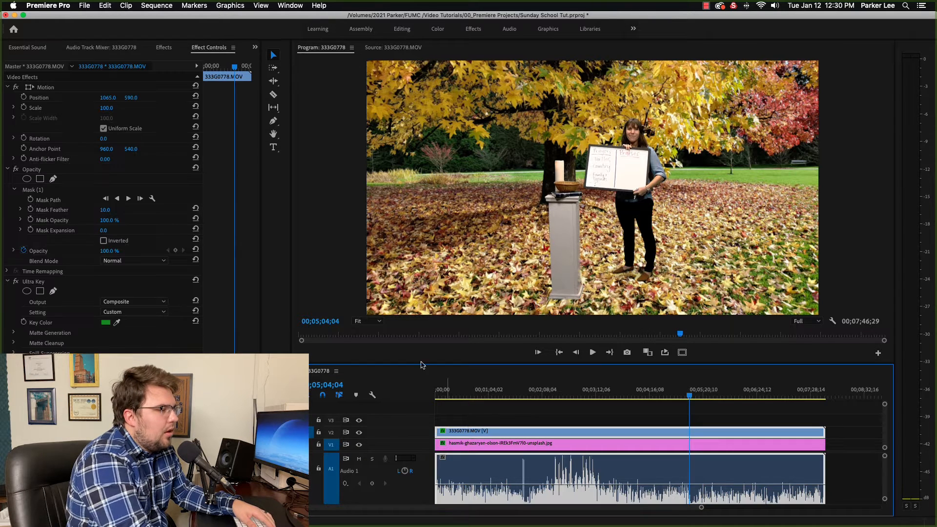
mouse_move(106, 108)
left_mouse_down()
mouse_move(123, 108)
mouse_move(122, 98)
left_mouse_up()
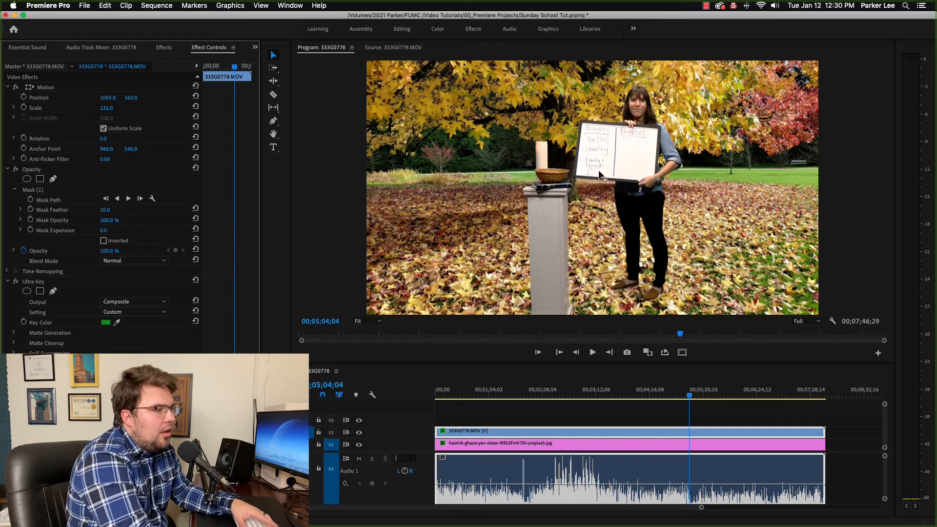
- Play the whiteboard section from about 00;04;59 and park the playhead on the frame at 00;05;04;16
left_click(681, 397)
key("=")
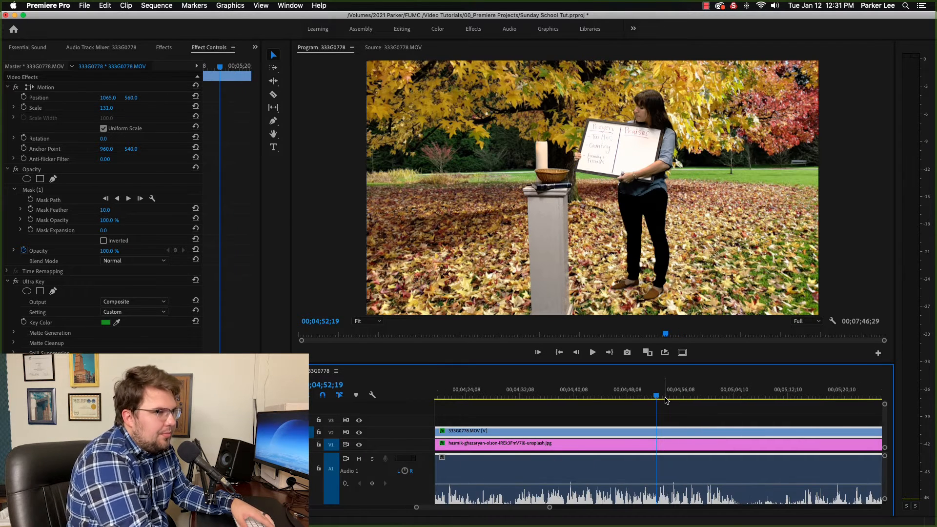
left_click(701, 396)
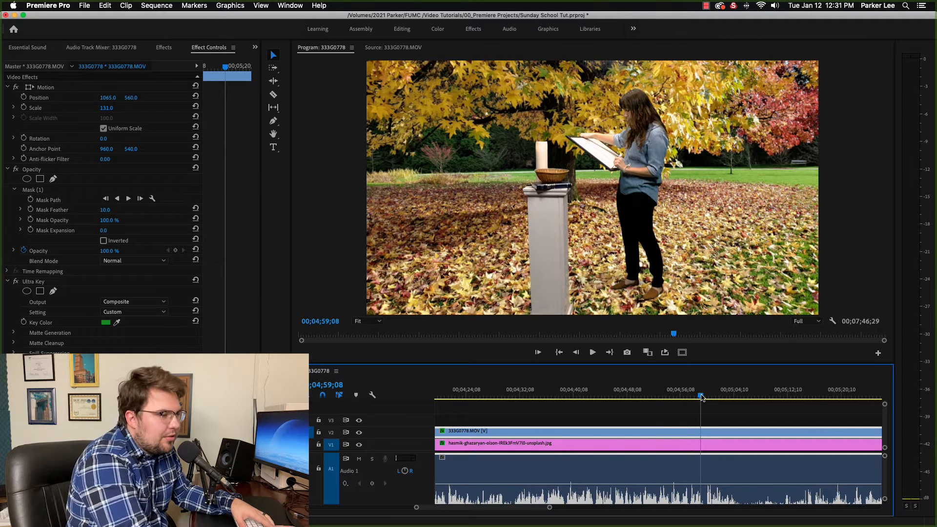
scroll(683, 397, "down", 2)
key("space")
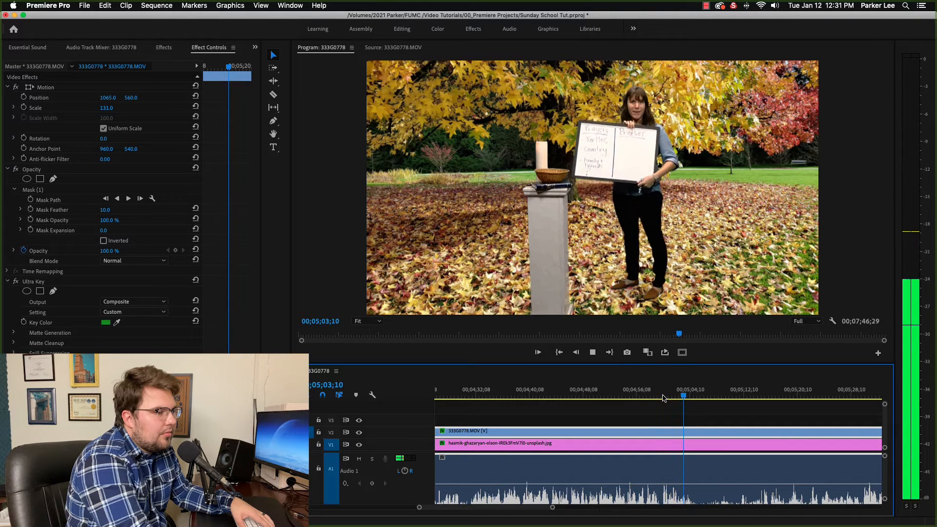
key("space")
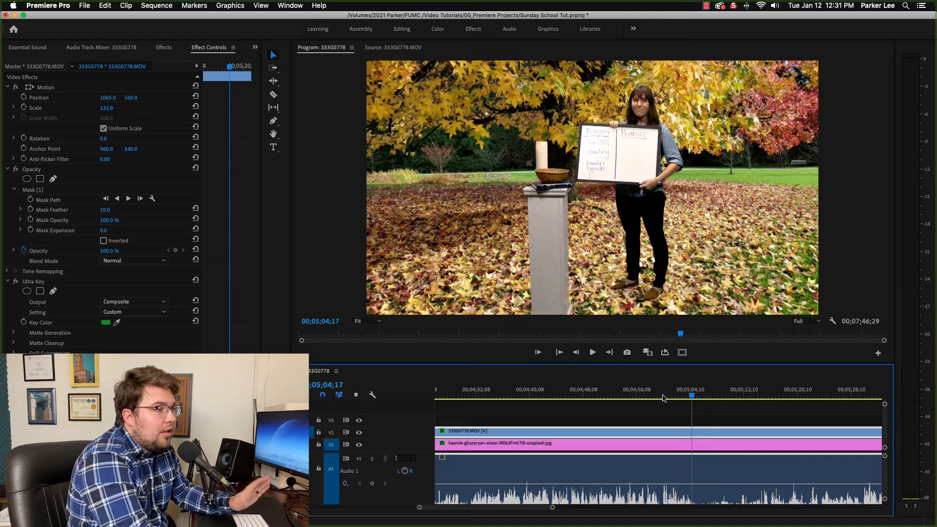
key("Left")
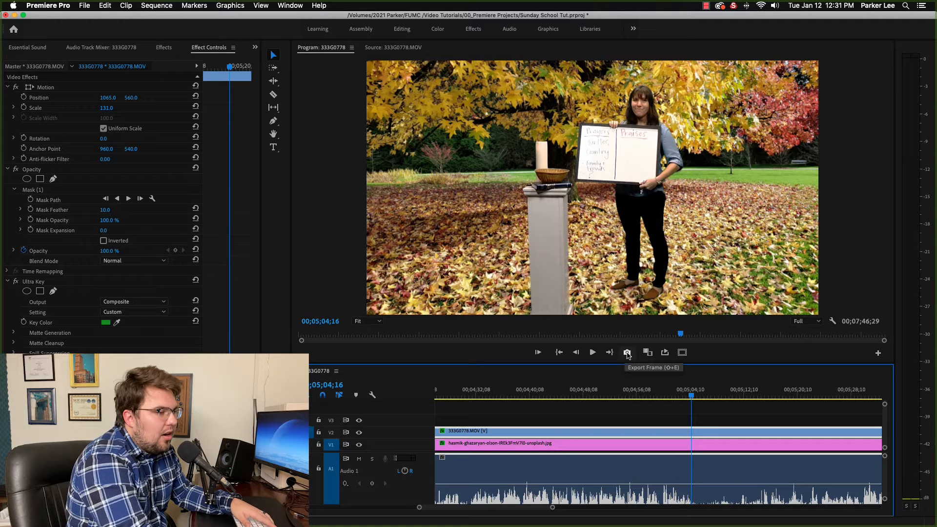
- Export the current frame as a JPEG to 2020 Archive/2020/FUMC/Childrens/04_Misc and import it into the project
left_click(627, 354)
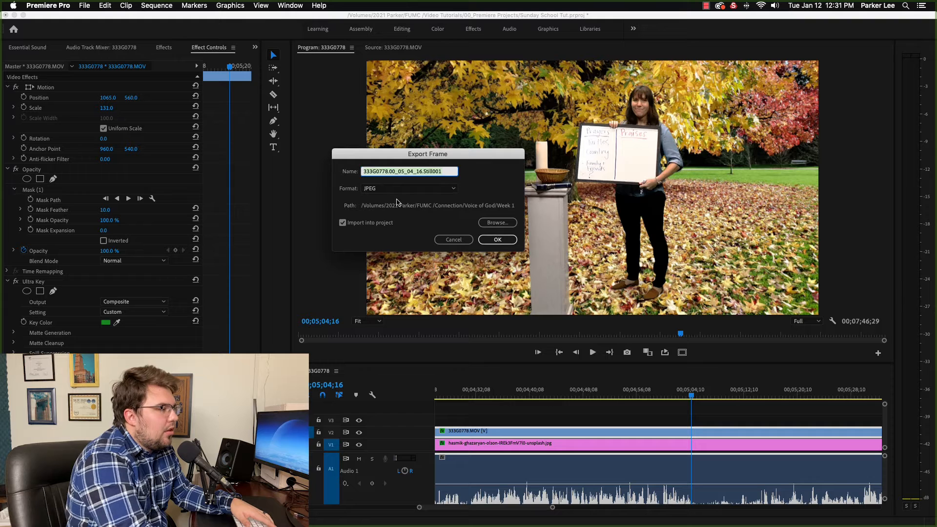
left_click(497, 223)
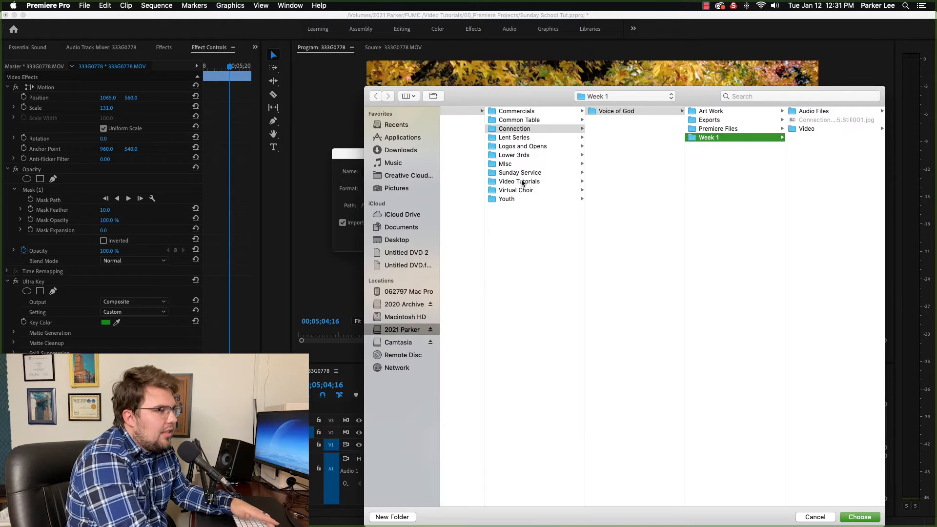
left_click(397, 304)
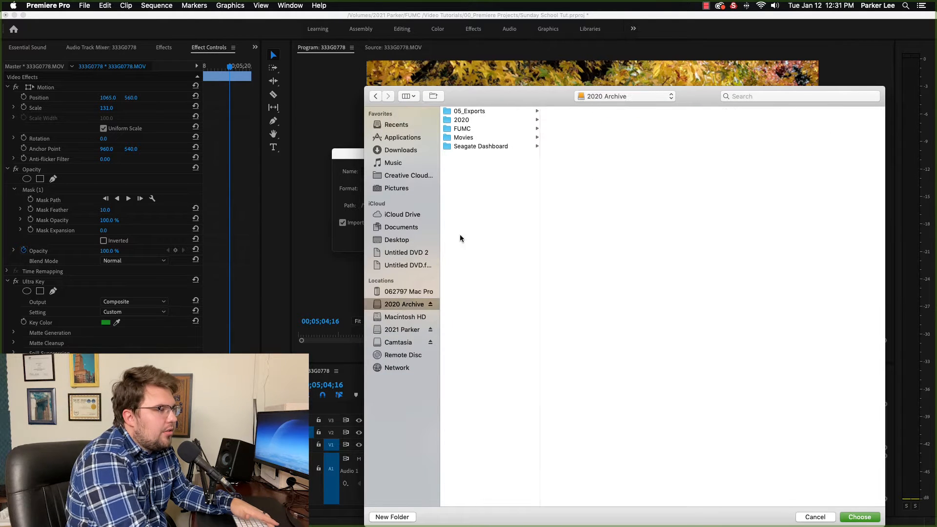
left_click(483, 120)
left_click(562, 137)
left_click(727, 129)
left_click(765, 137)
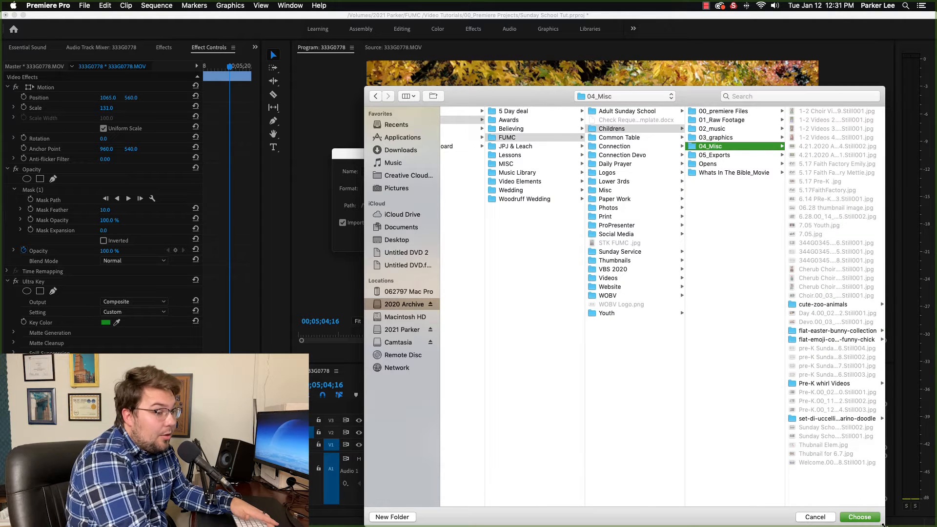
left_click(859, 517)
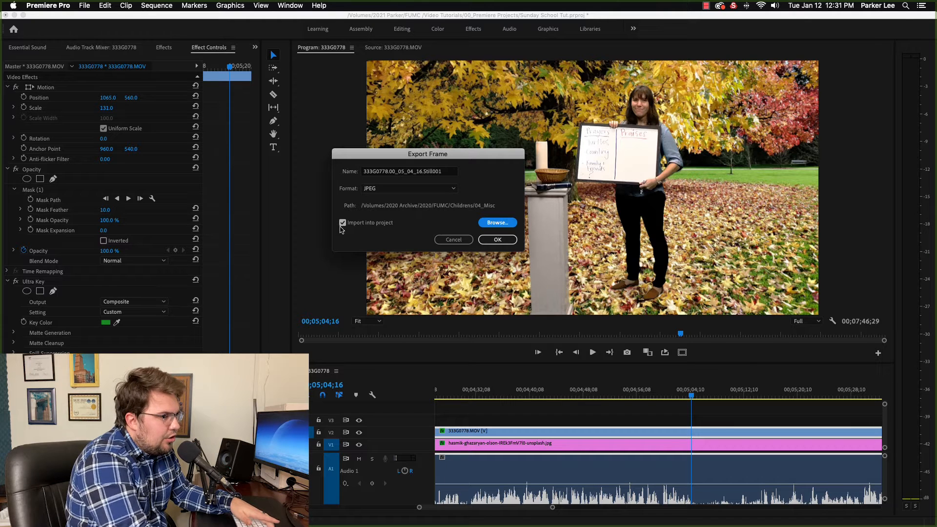
left_click(510, 239)
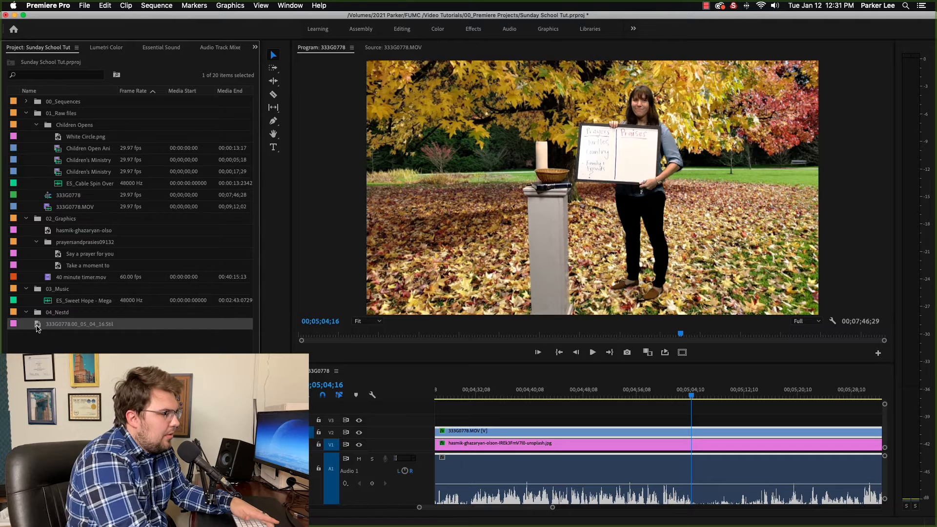
- Open the exported still for preview, enlarge the timeline area and cut the video, background and audio clips at 00;05;04;16
double_click(38, 327)
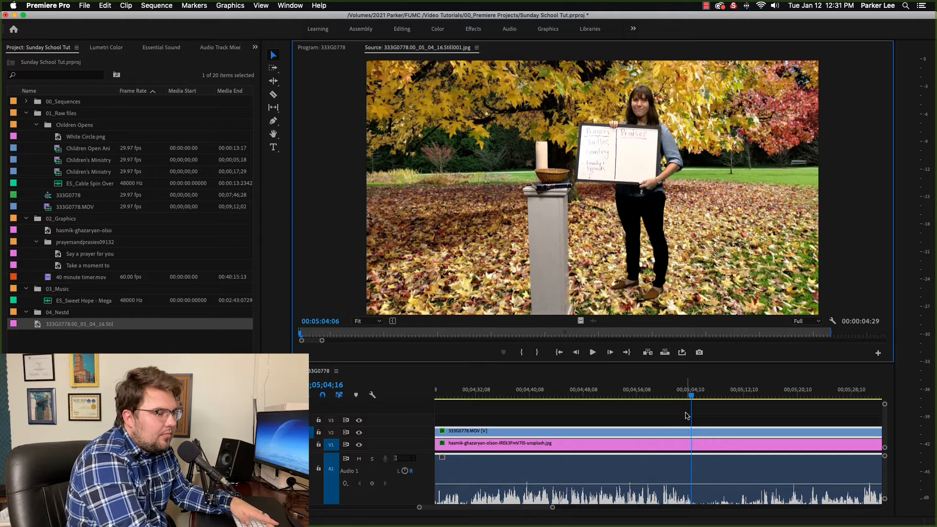
left_click_drag(406, 364, 406, 288)
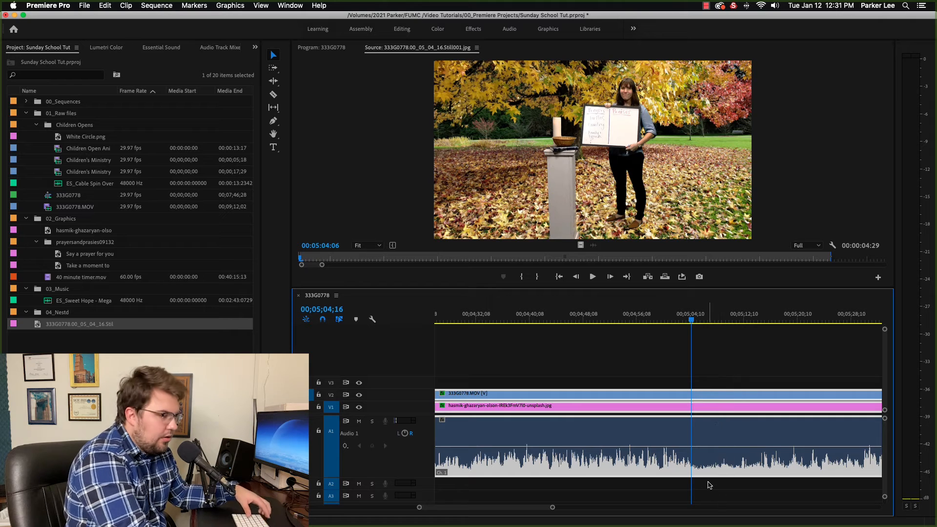
key("super+k")
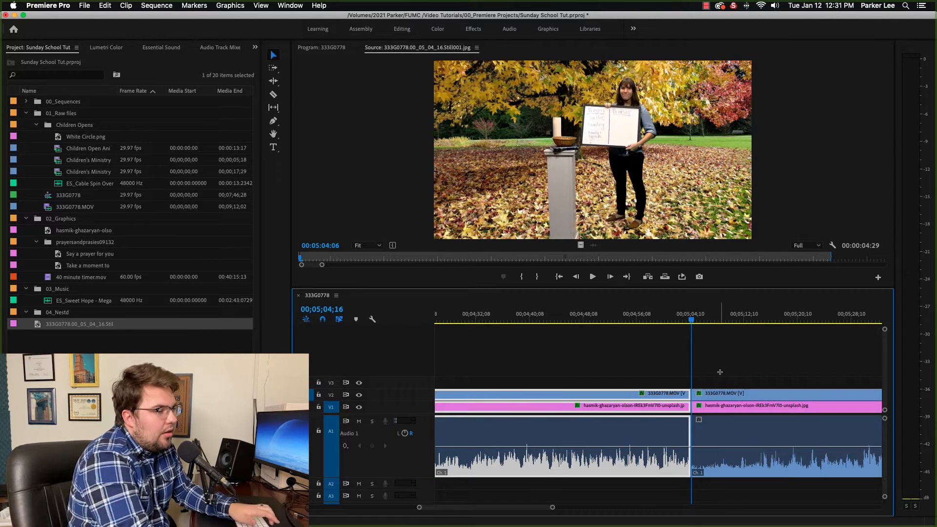
- Shift the clips after the cut later by 20;11 and by another 16;29 to open a gap
left_click(723, 436)
type("+2011")
key("Return")
scroll(718, 437, "right", 5)
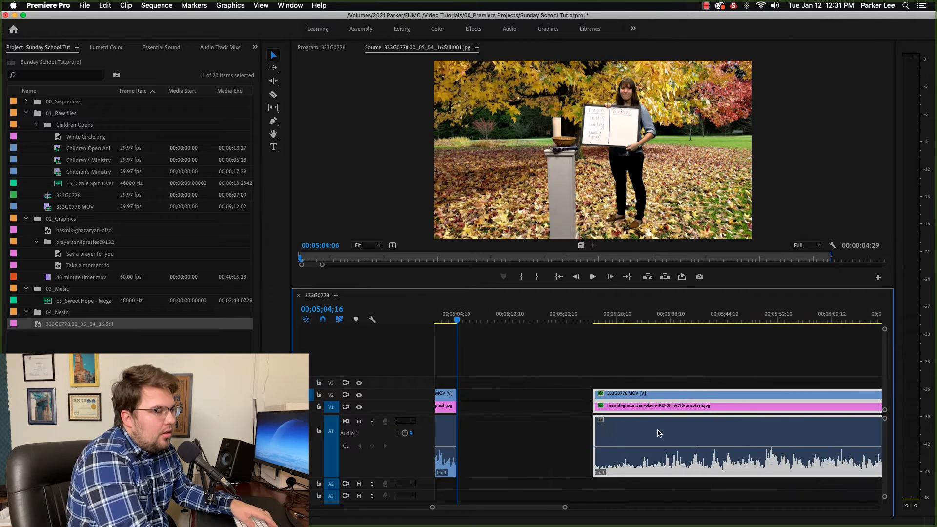
type("+1629")
key("Return")
- Place the exported still on V2 directly after the cut at 00;05;04;16 and play across the join
left_click_drag(44, 326, 620, 399)
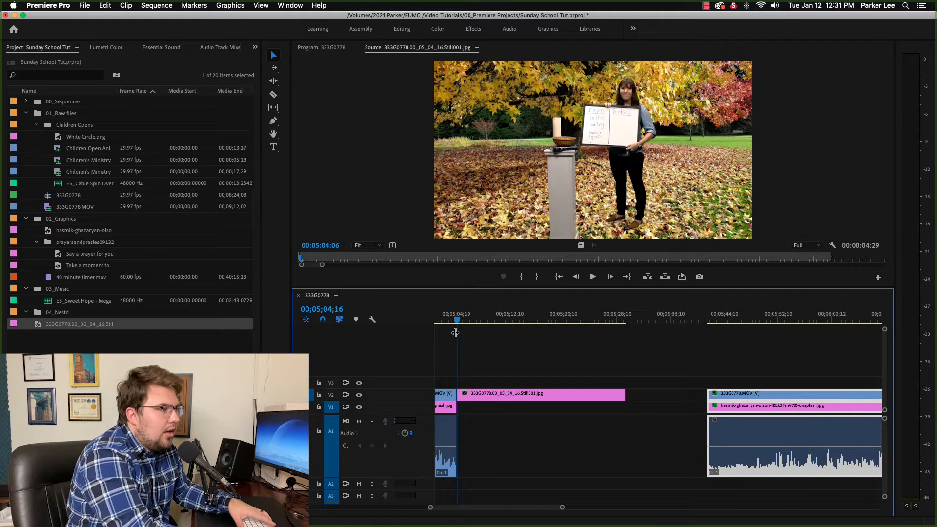
key("space")
left_click(447, 322)
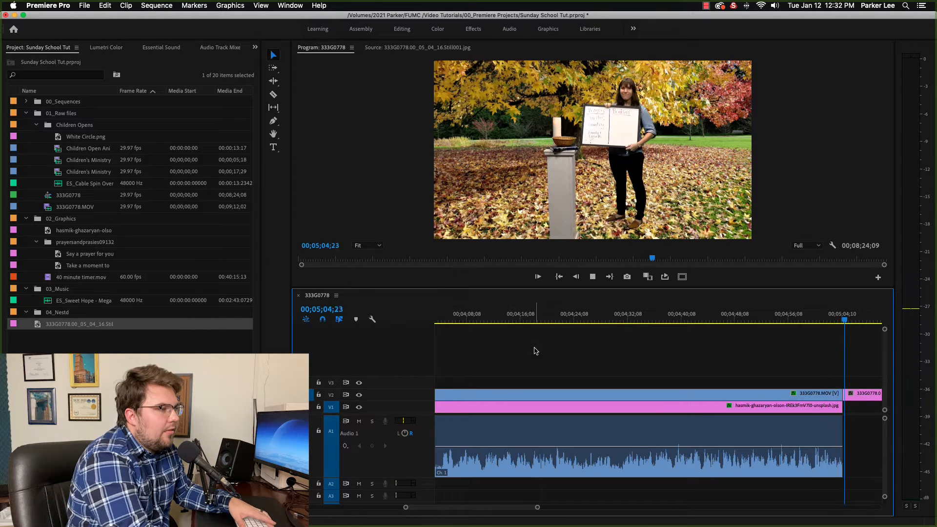
key("space")
- Widen the gap after the still by moving the remaining video, background and audio clips to start at about 00;06;08
scroll(533, 353, "down", 5)
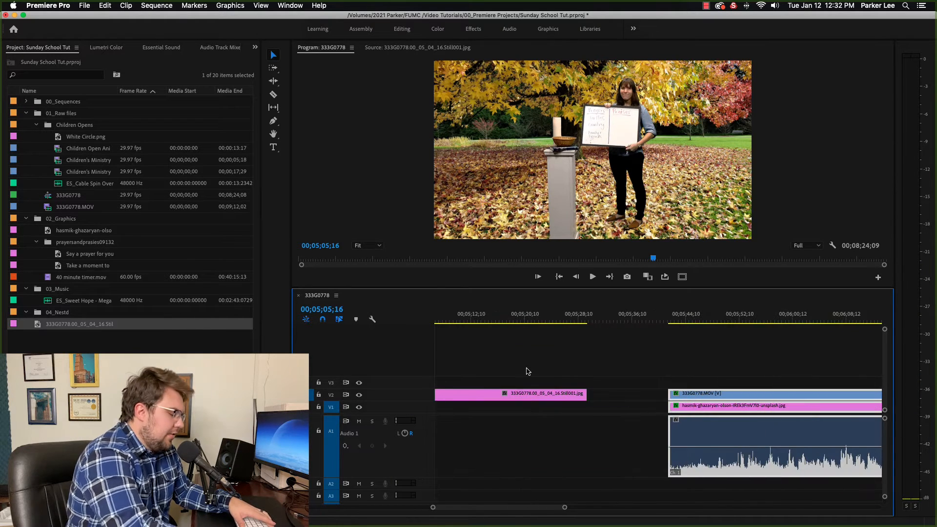
key("minus")
left_click_drag(638, 355, 701, 479)
left_click_drag(682, 434, 769, 434)
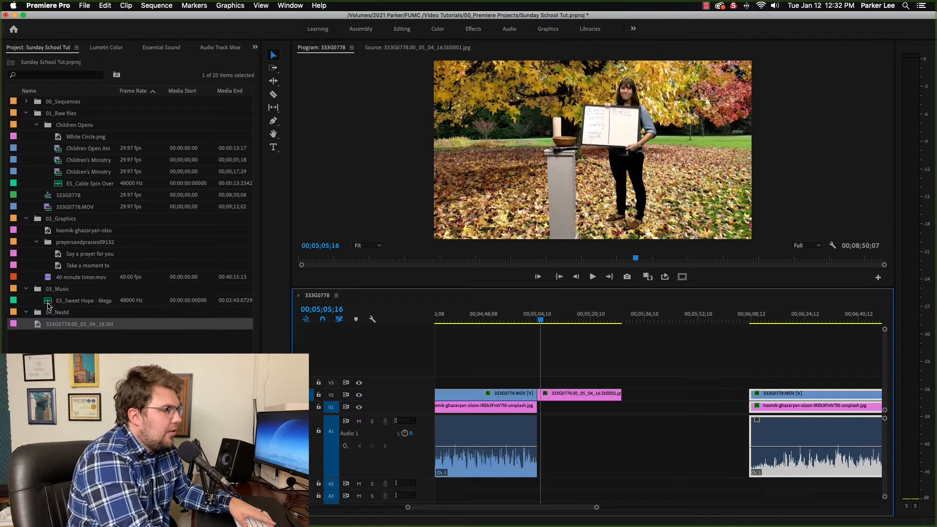
- Open the ES_Sweet Hope music track and set its Out point at the pause around 00;01;43
double_click(48, 303)
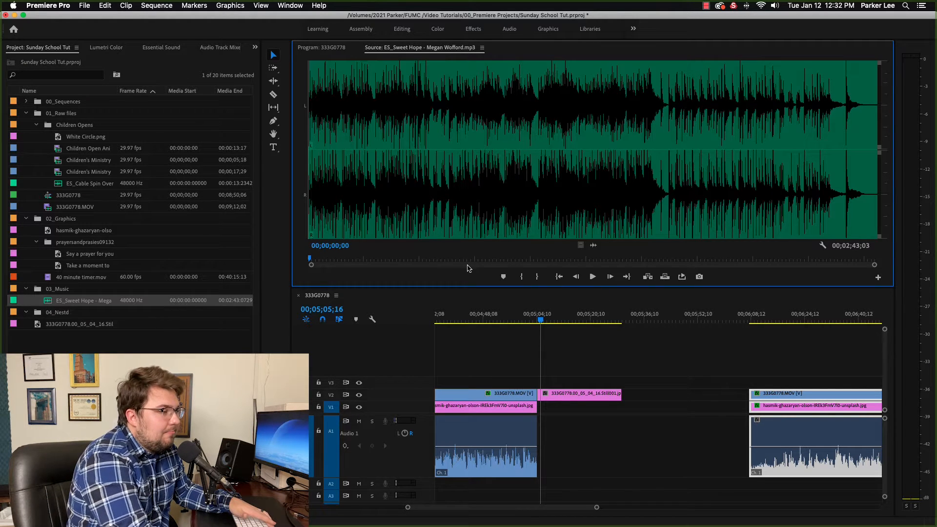
left_click(433, 260)
left_click(433, 259)
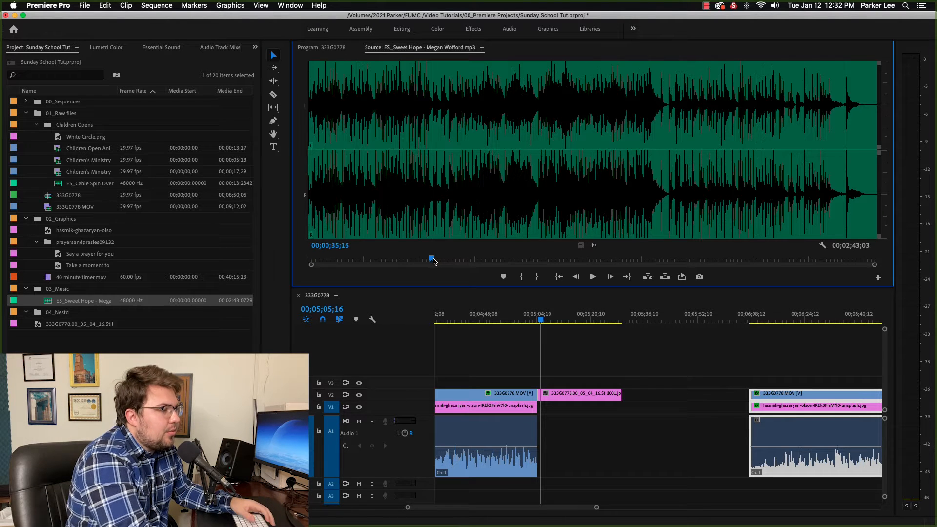
left_click_drag(432, 260, 235, 252)
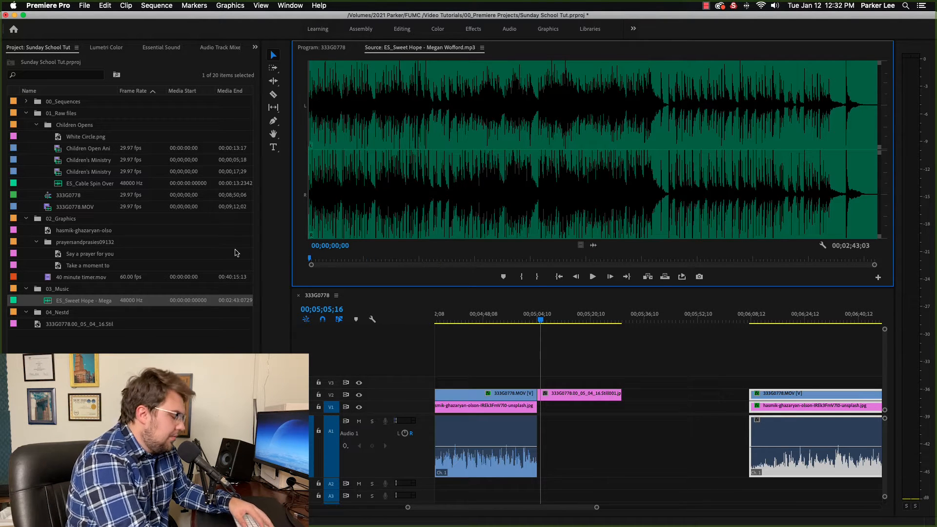
left_click_drag(615, 259, 666, 263)
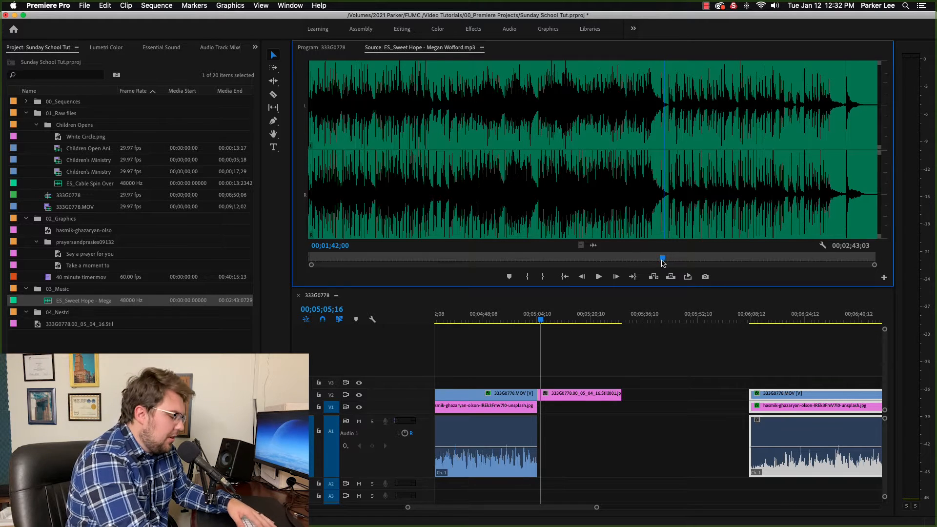
key("space")
key("o")
key("space")
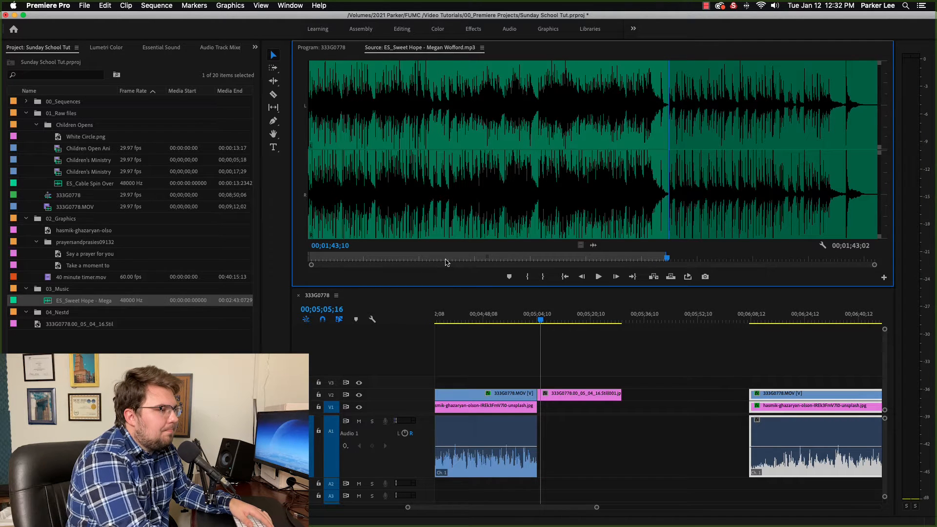
- Move the remaining clips to about 00;08;31 and place the trimmed music on A2, starting at the beginning of the still
scroll(519, 341, "right", 5)
scroll(504, 362, "left", 3)
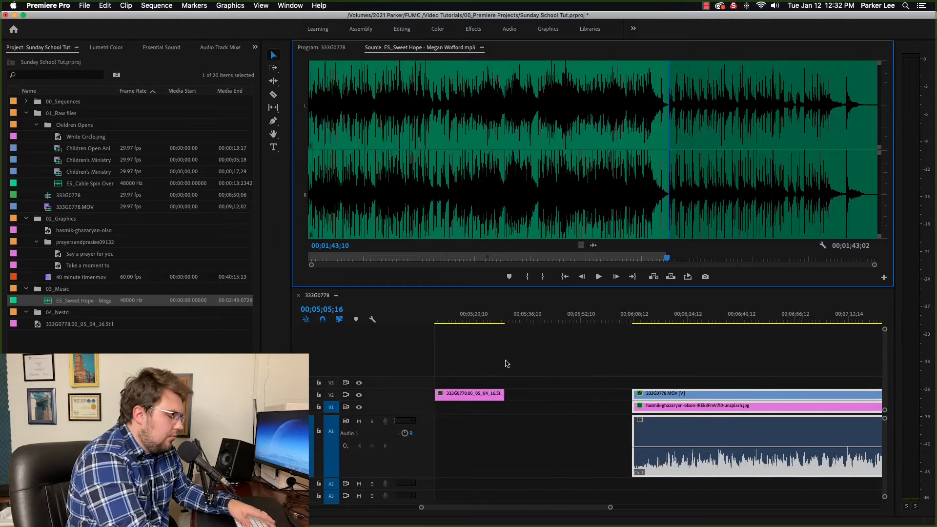
key("minus")
left_click_drag(705, 440, 825, 439)
left_click_drag(53, 301, 610, 485)
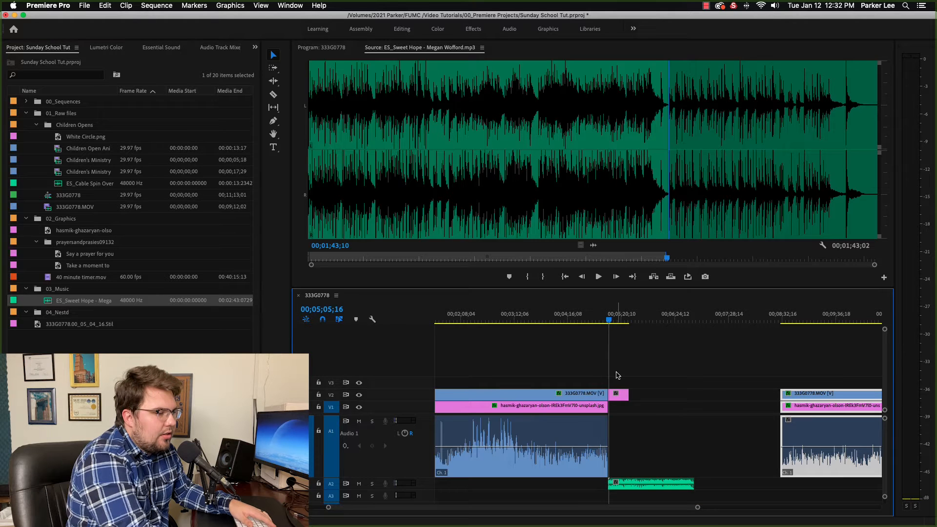
- Extend the still on V2 to the end of the music and play across the cut at its start
left_click_drag(631, 398, 697, 397)
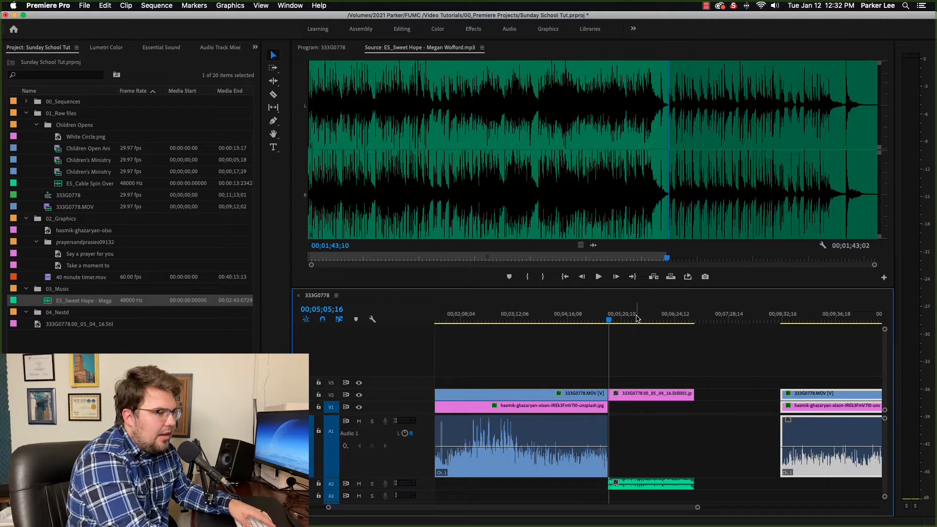
left_click(637, 317)
key("equal")
key("equal")
key("equal")
scroll(600, 322, "up", 3)
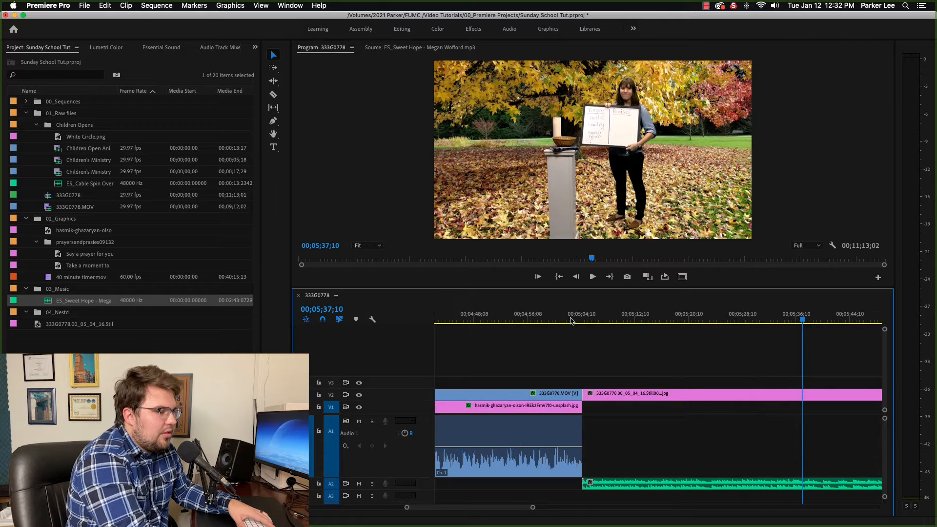
left_click(573, 318)
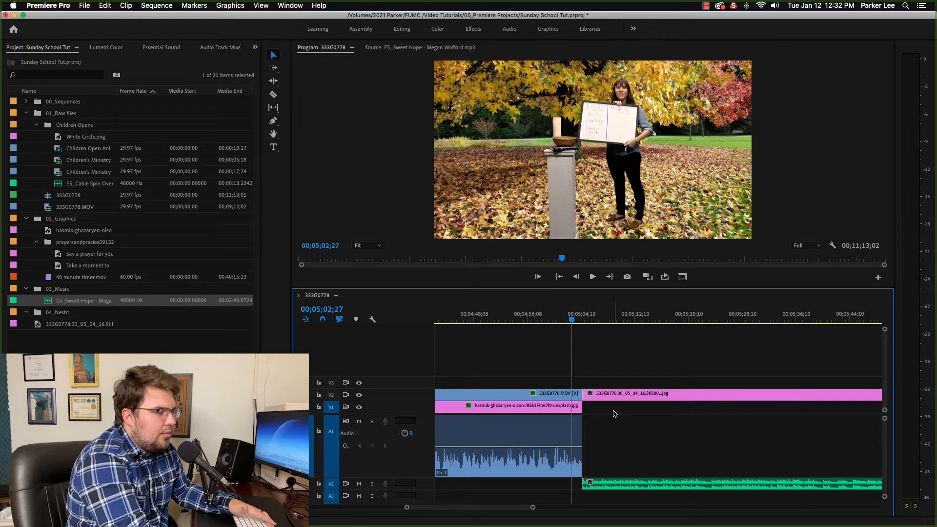
key("space")
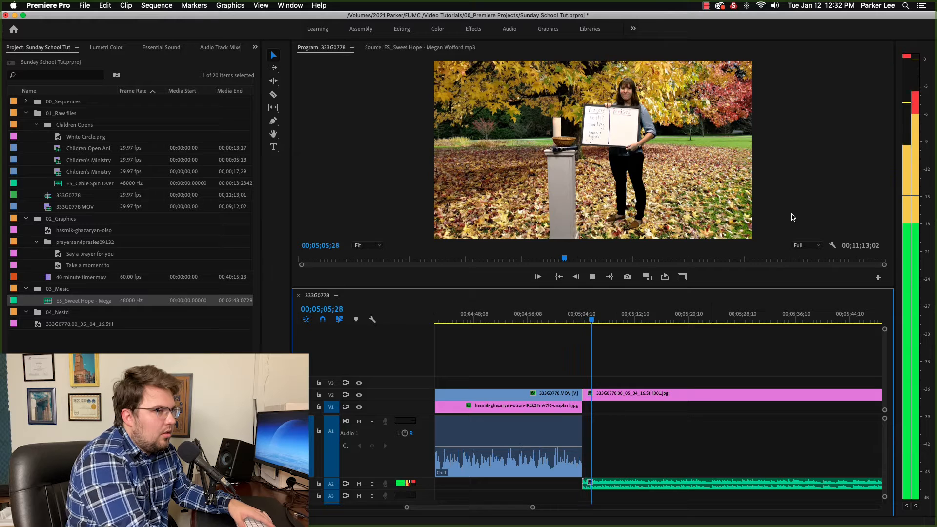
key("space")
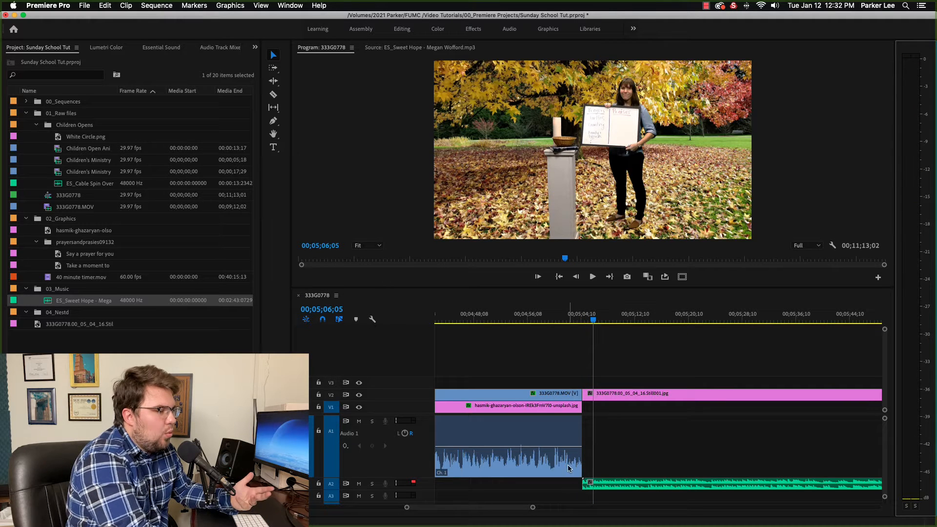
- Tag the ES_Sweet Hope clip on A2 as Music in Essential Sound and auto-match its loudness
key("backslash")
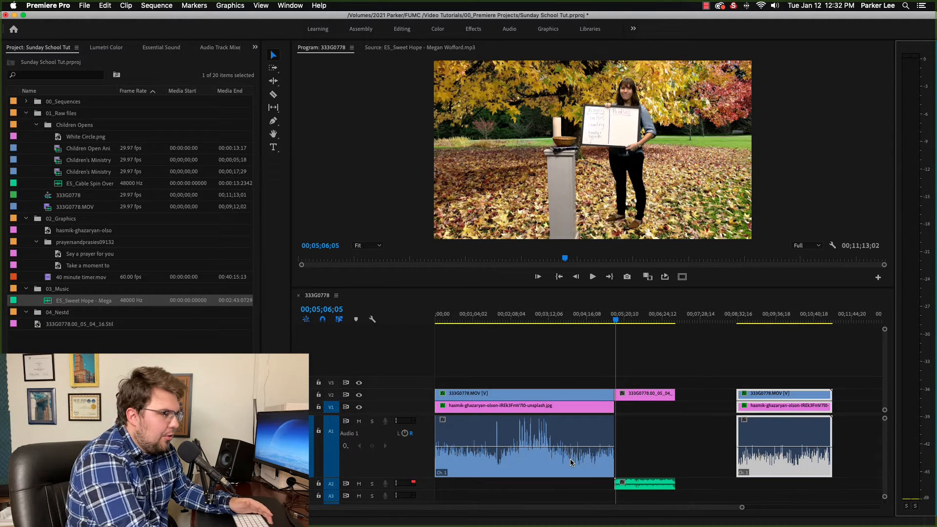
left_click(629, 483)
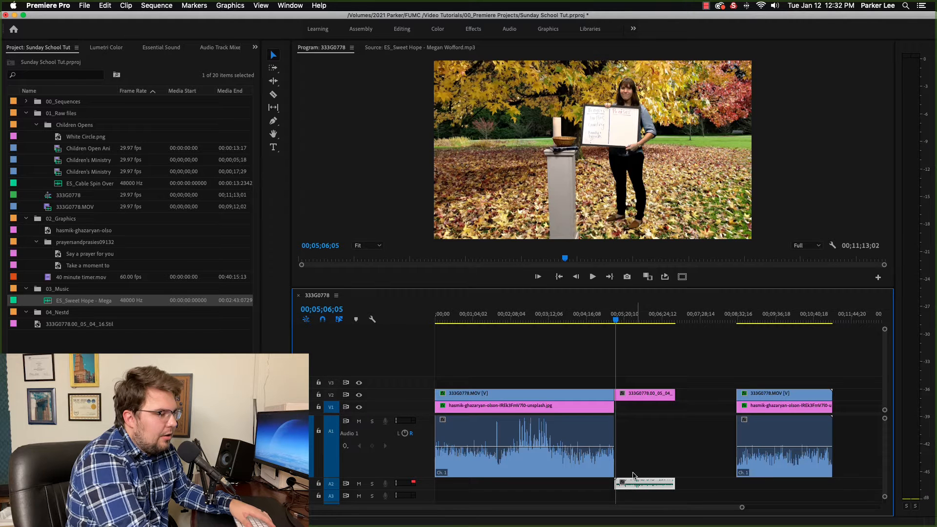
left_click(153, 48)
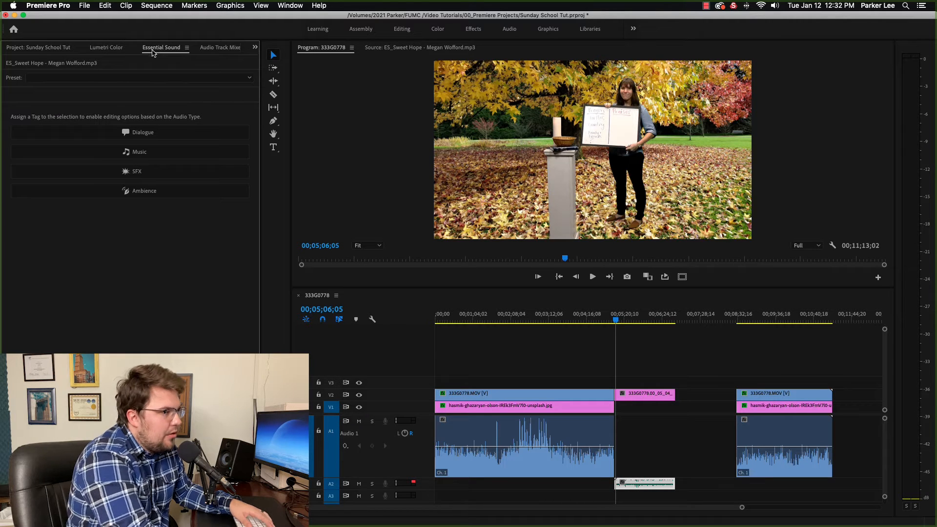
left_click(290, 6)
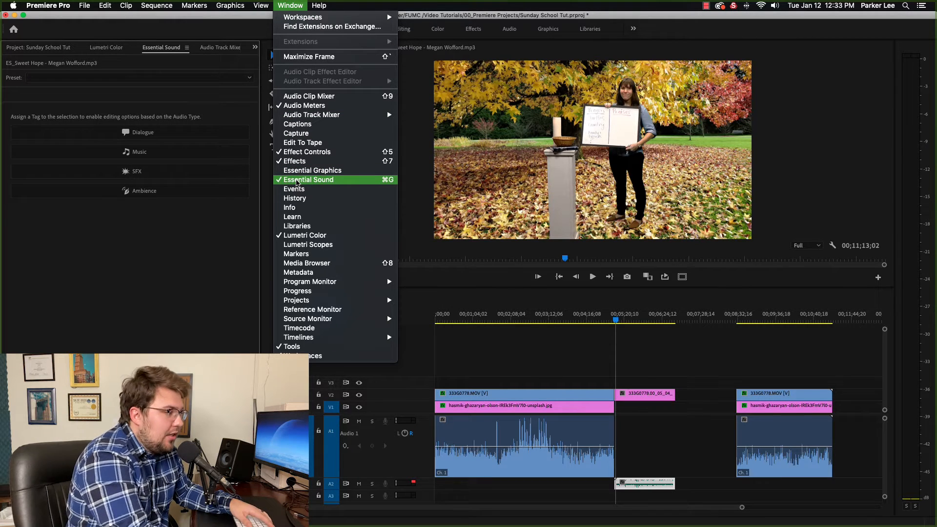
left_click(297, 183)
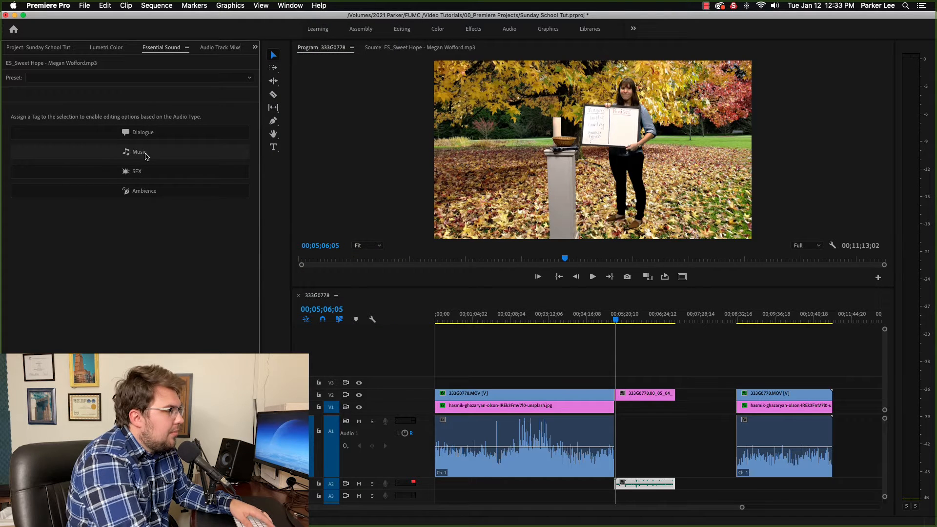
left_click(145, 155)
left_click(91, 116)
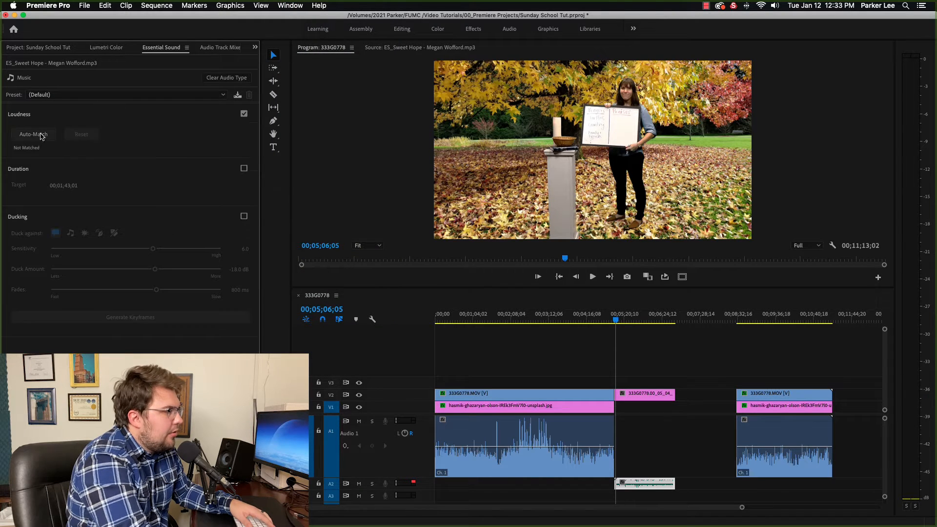
left_click(34, 135)
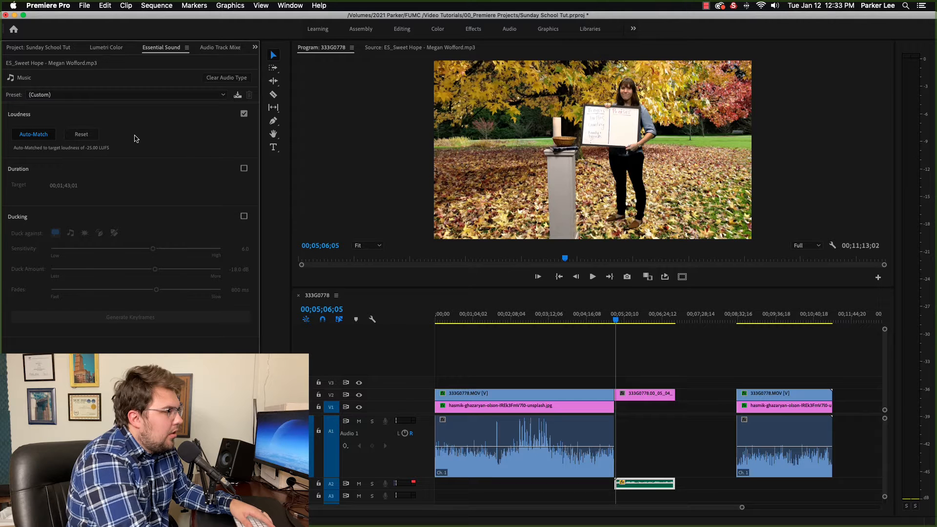
- Expand track A2 to show the music waveform and play across the start of the still to check the level
left_click(415, 485)
scroll(428, 429, "down", 3)
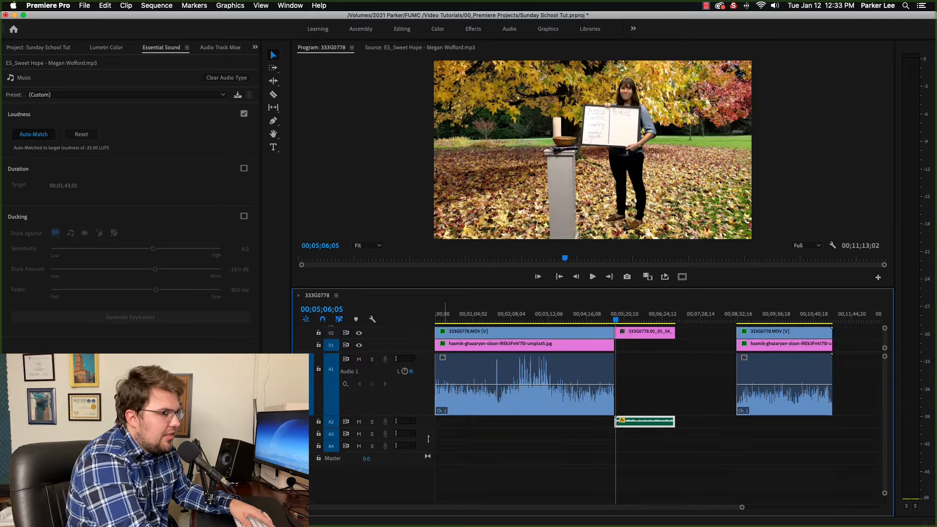
left_click_drag(427, 430, 430, 471)
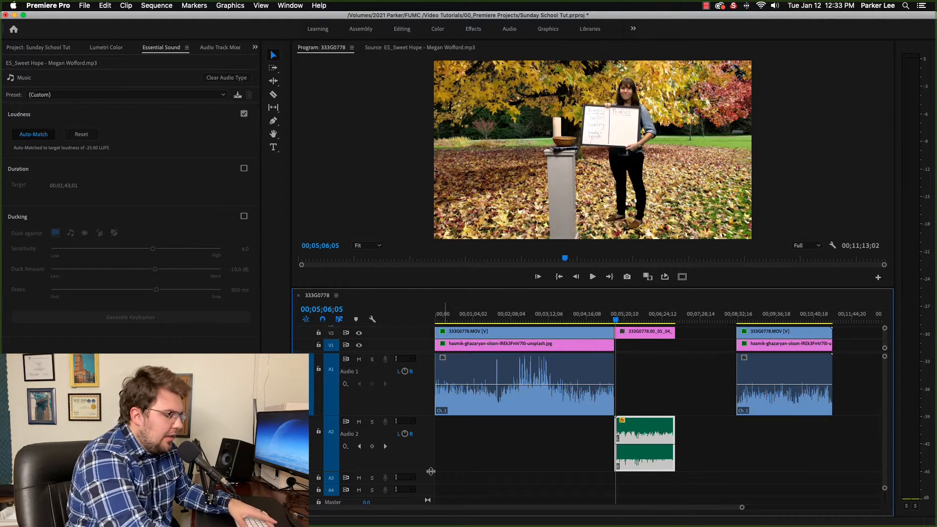
key("=")
key("=")
key("=")
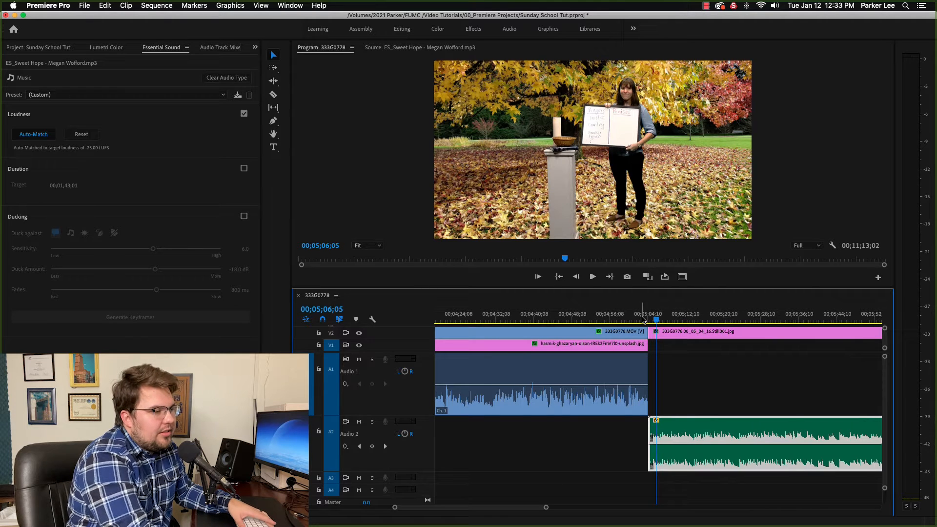
left_click(643, 319)
key("space")
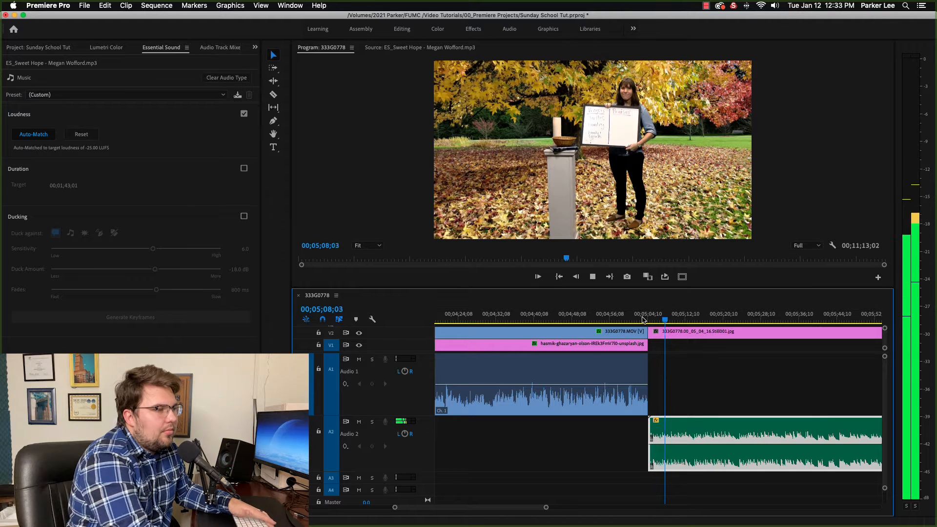
key("space")
- Open 40 minute timer.mov as a source, set its In point at about 00:38:24, and scrub through the countdown
left_click_drag(422, 354, 429, 384)
left_click(28, 48)
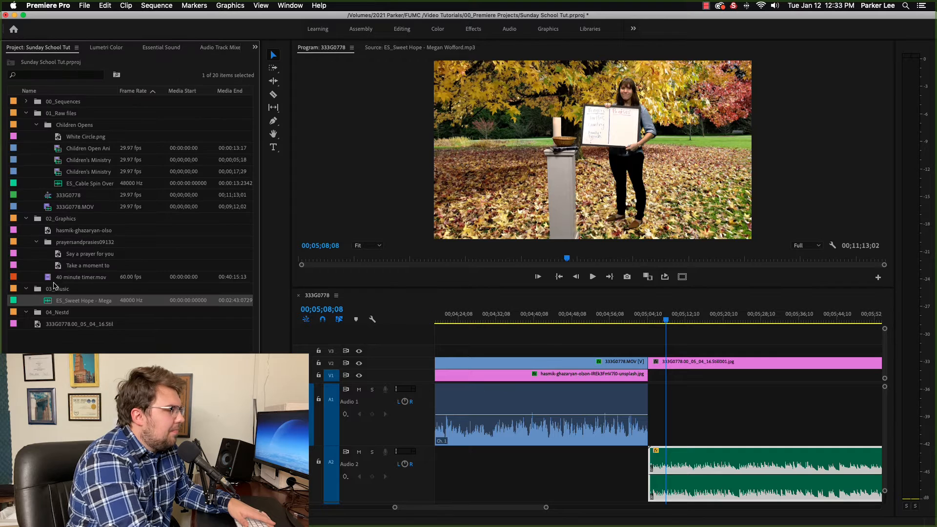
double_click(50, 279)
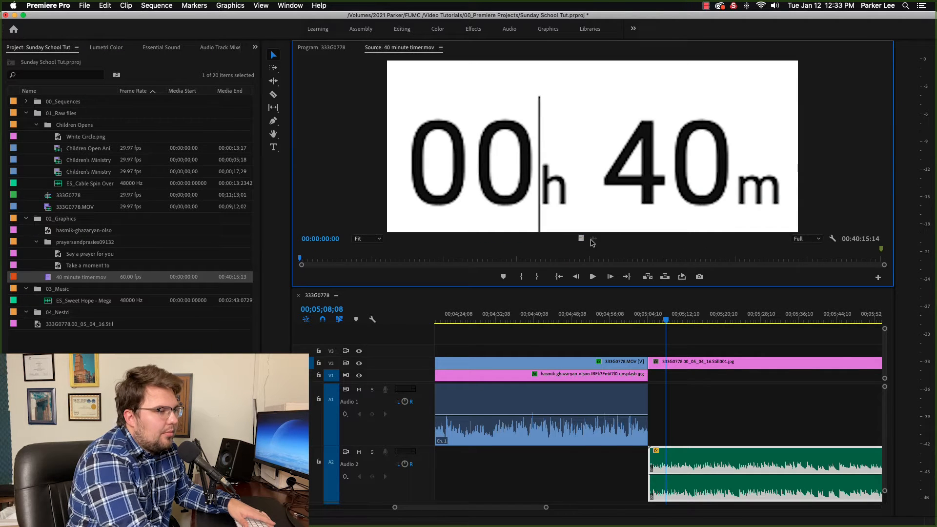
left_click_drag(875, 262, 859, 262)
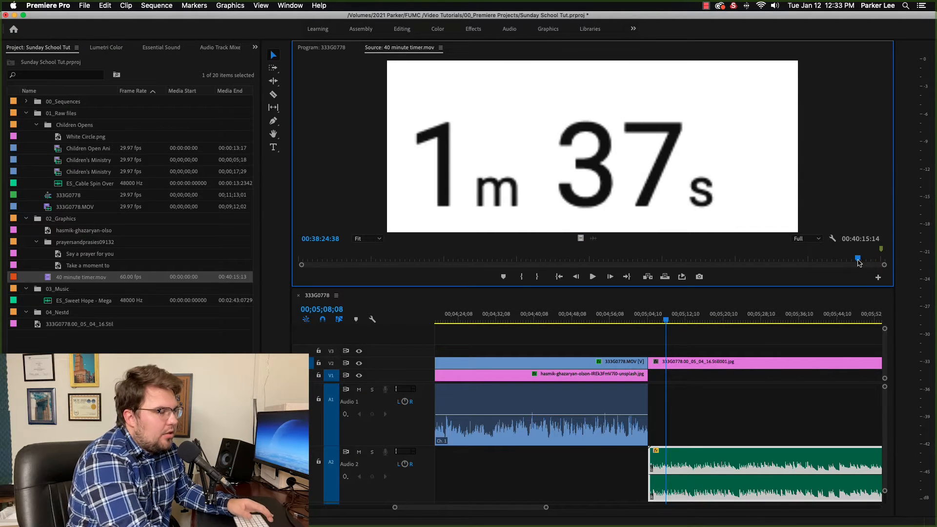
key("i")
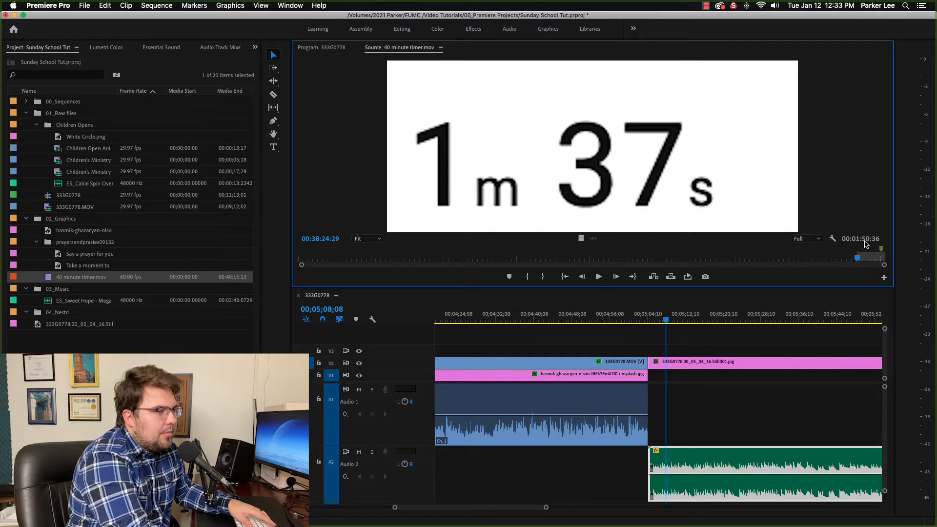
left_click_drag(340, 261, 279, 258)
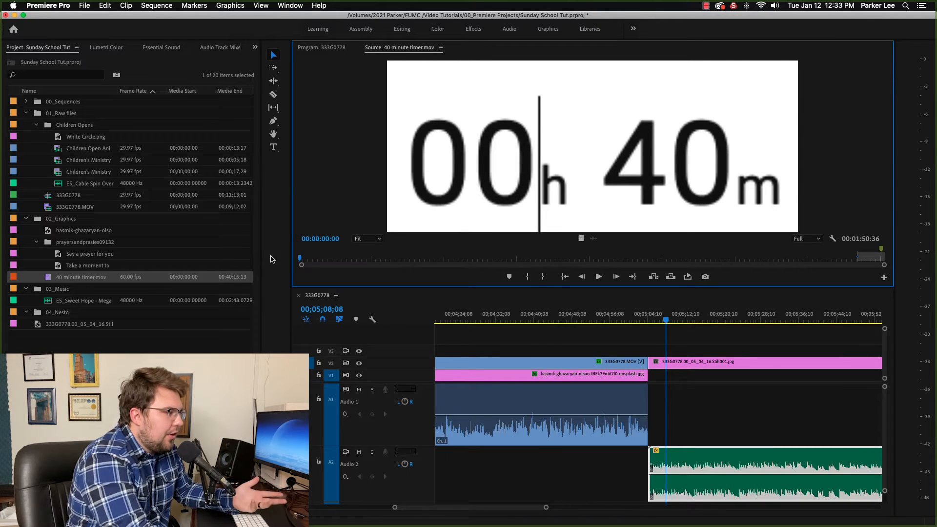
left_click_drag(301, 259, 860, 259)
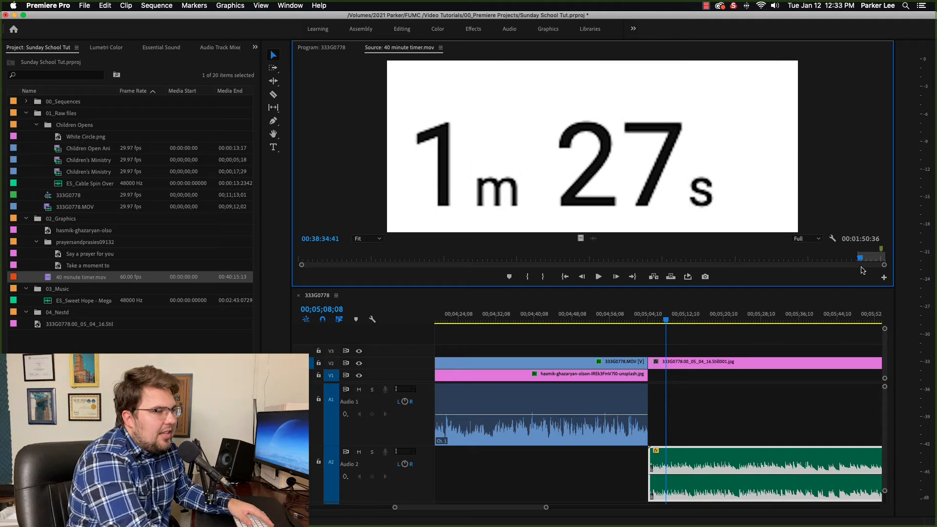
- Place the timer's video only on V3 above the prayer still, near the still's beginning
left_click(47, 281)
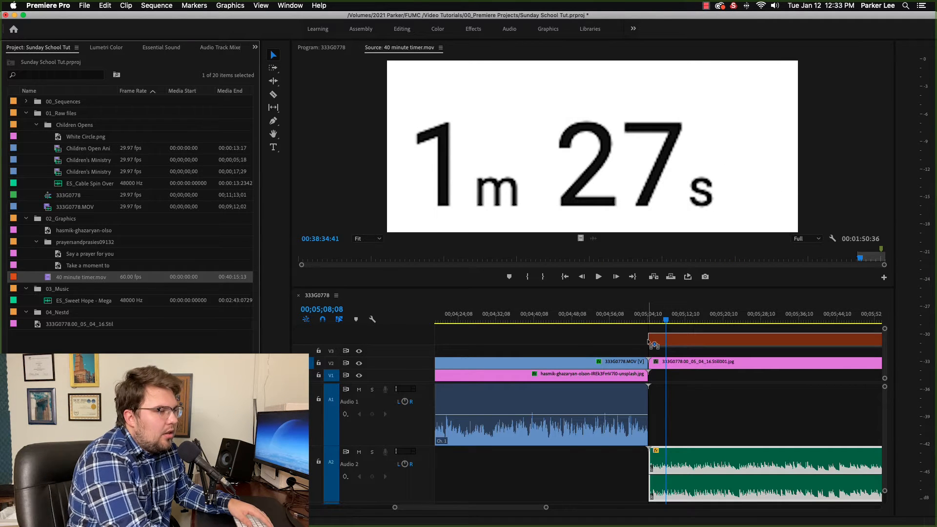
left_click(580, 239)
left_click_drag(585, 251, 658, 348)
key("backslash")
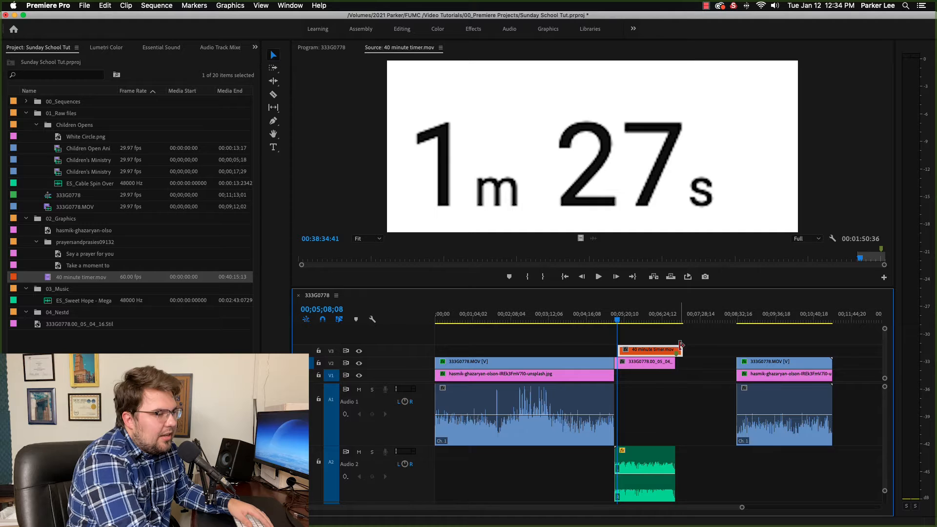
- Trim the V3 timer's end to the still's end, extend its start to the still's beginning, and play the start
scroll(674, 358, "up", 6)
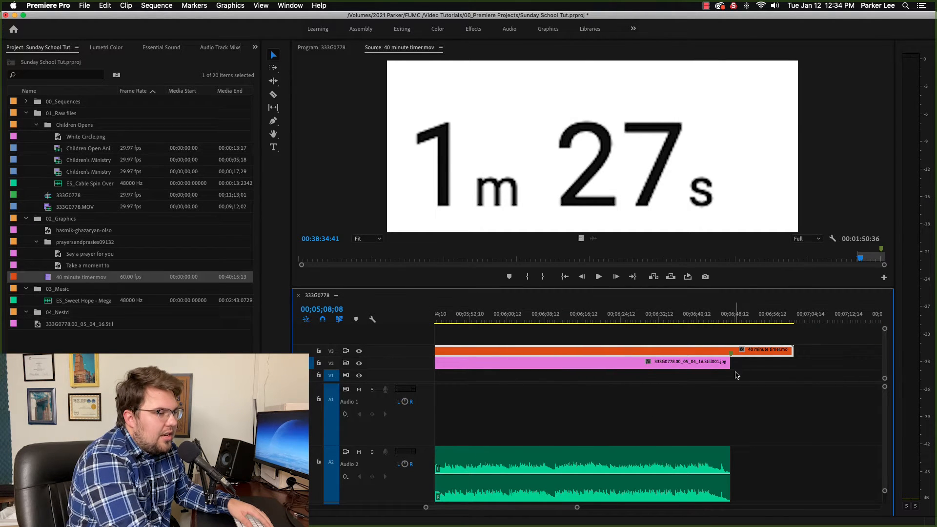
left_click(725, 316)
key("space")
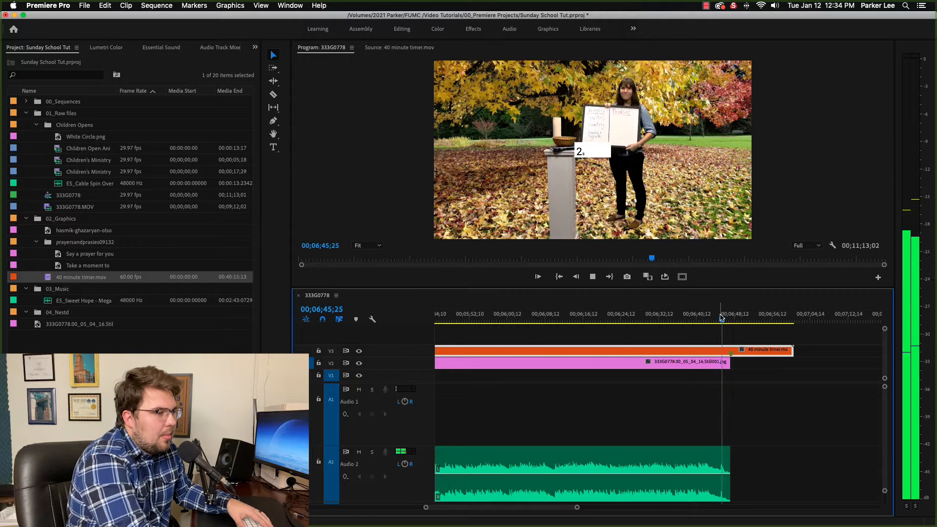
key("space")
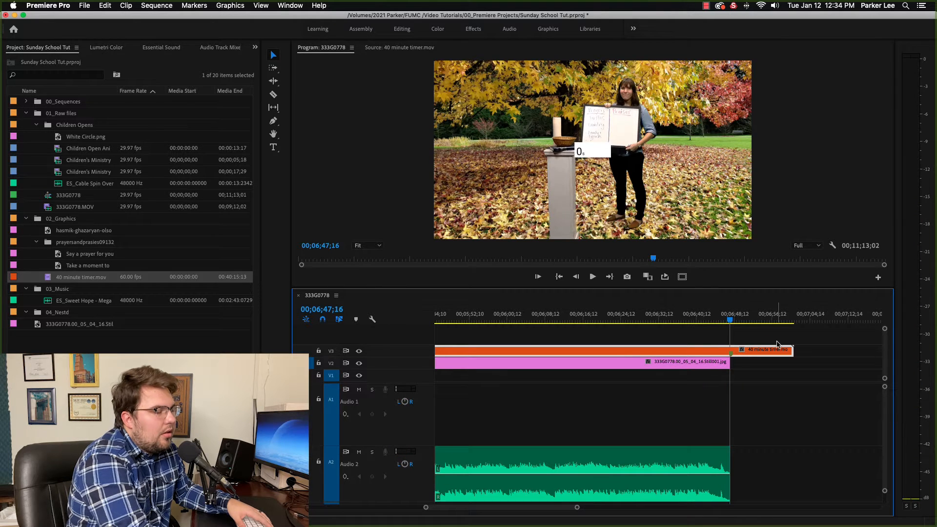
left_click_drag(791, 352, 682, 350)
scroll(695, 351, "up", 5)
left_click_drag(681, 317, 677, 318)
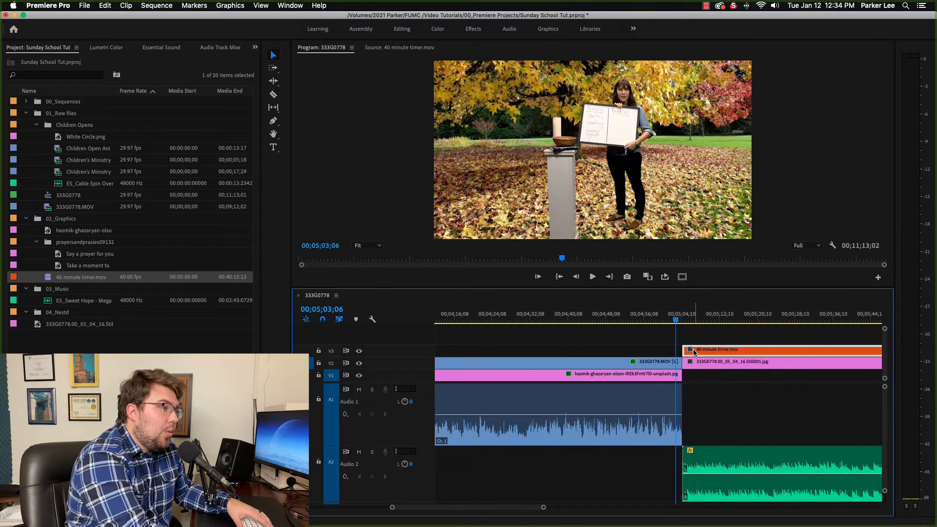
key("space")
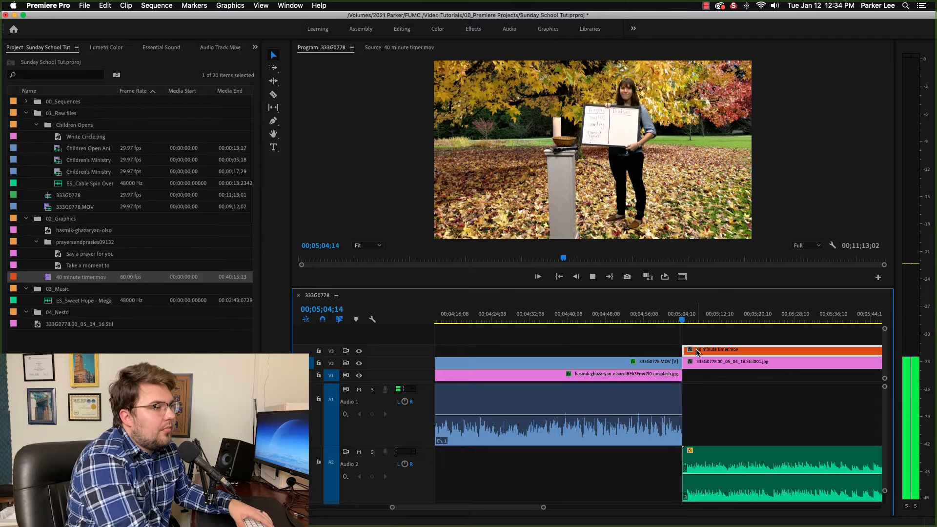
key("space")
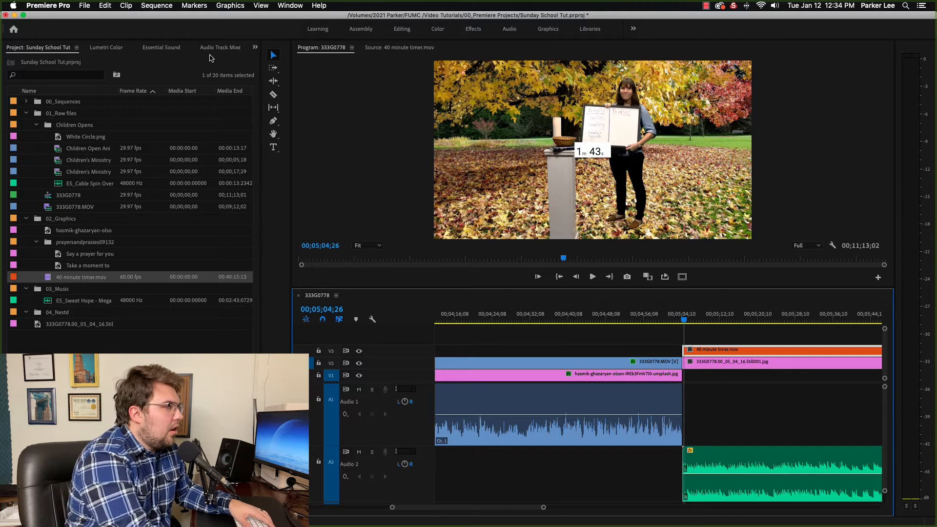
- Set the timer's Scale to 216 and vertical Position to 931, with safe margins shown over the picture
key("shift+5")
left_click(165, 48)
key("shift+5")
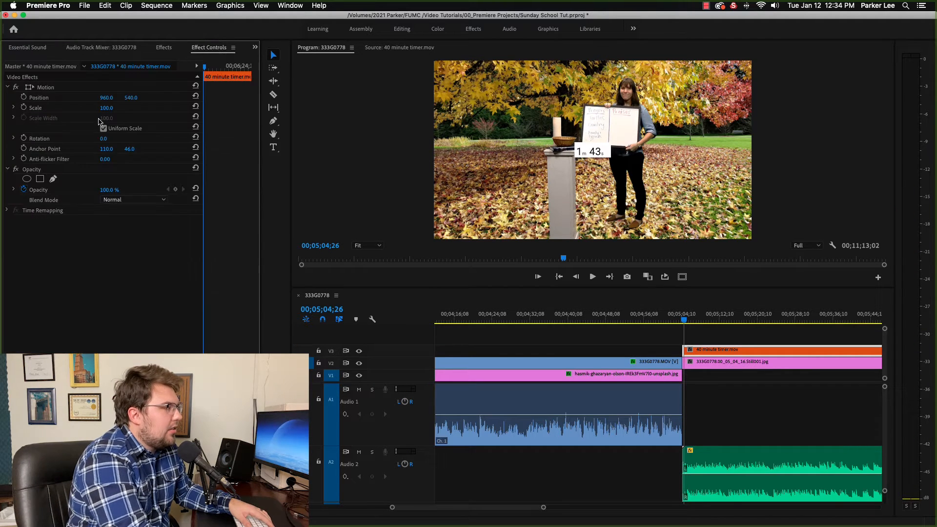
left_click_drag(107, 108, 124, 94)
left_click(682, 276)
left_click_drag(130, 98, 148, 97)
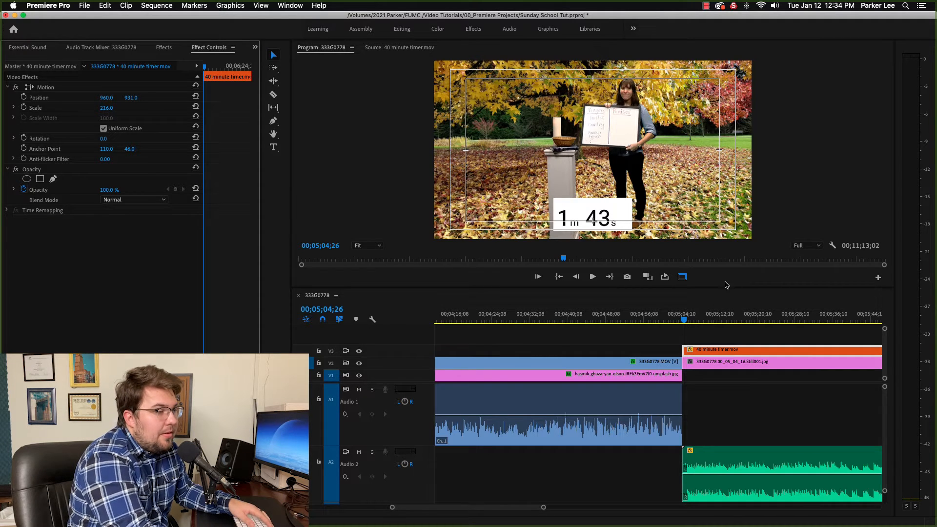
- Locate Safe Margins in the Program monitor's Button Editor, close the editor, and bring up the project's media list
left_click(878, 278)
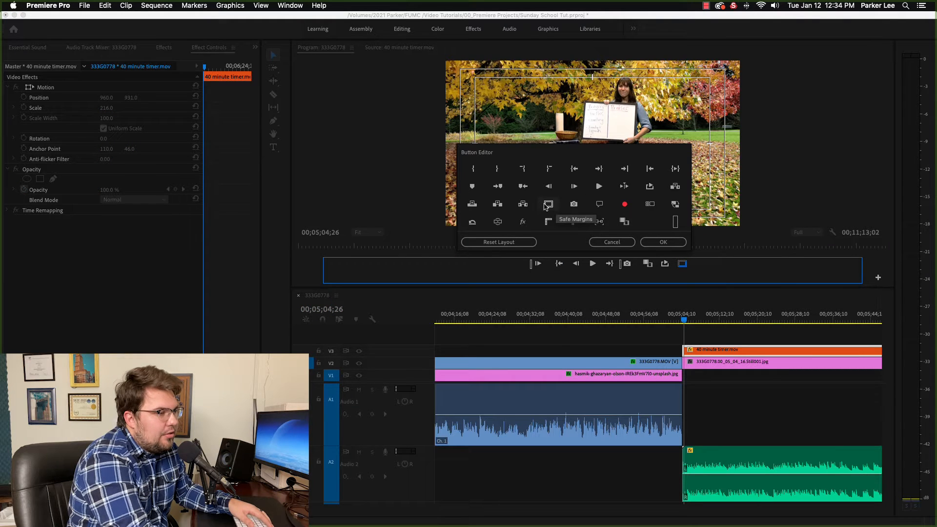
left_click(663, 242)
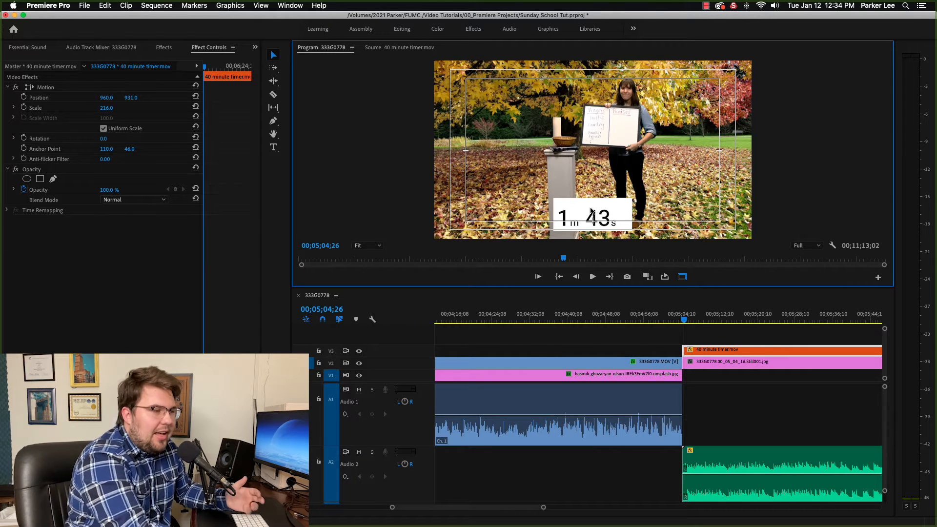
key("shift+1")
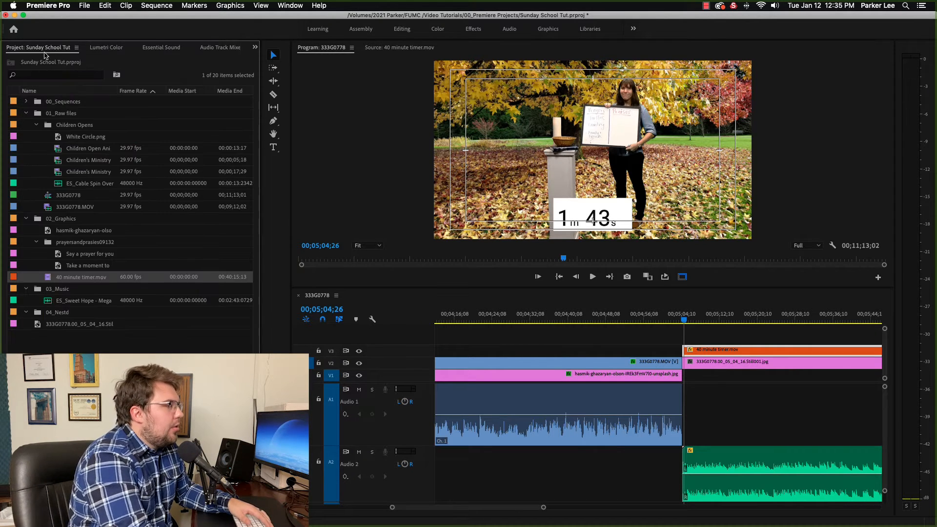
- Preview both prayer text graphics and place "Say a prayer for your family members, church, and friends" on V4 above the timer, at the still's beginning
double_click(58, 254)
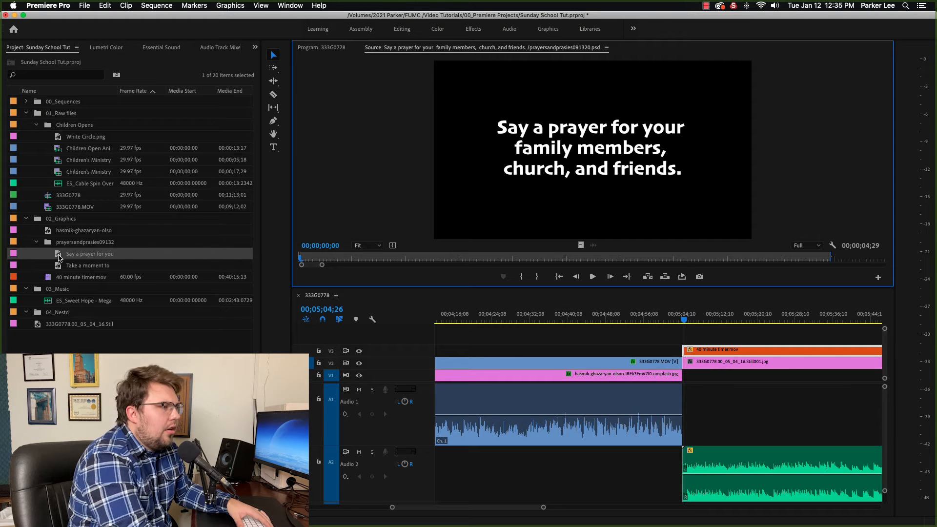
double_click(59, 264)
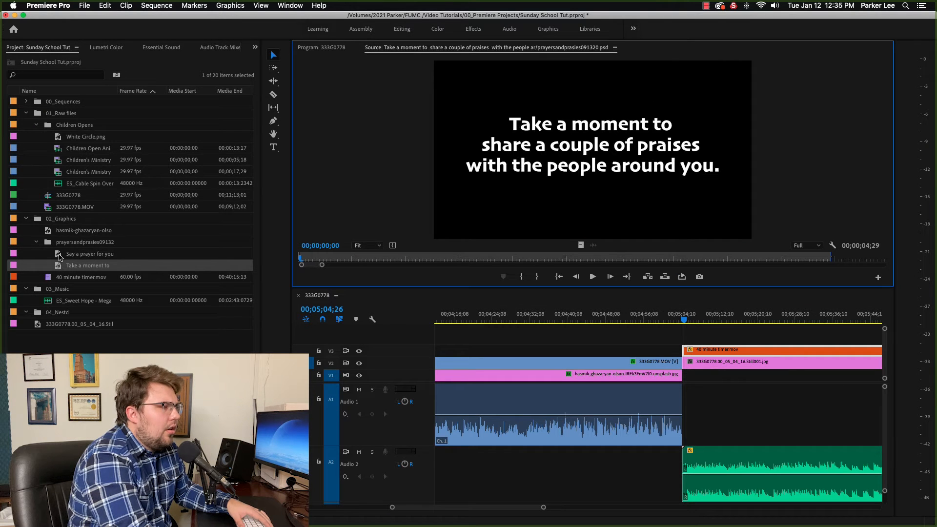
double_click(59, 254)
left_click(58, 255)
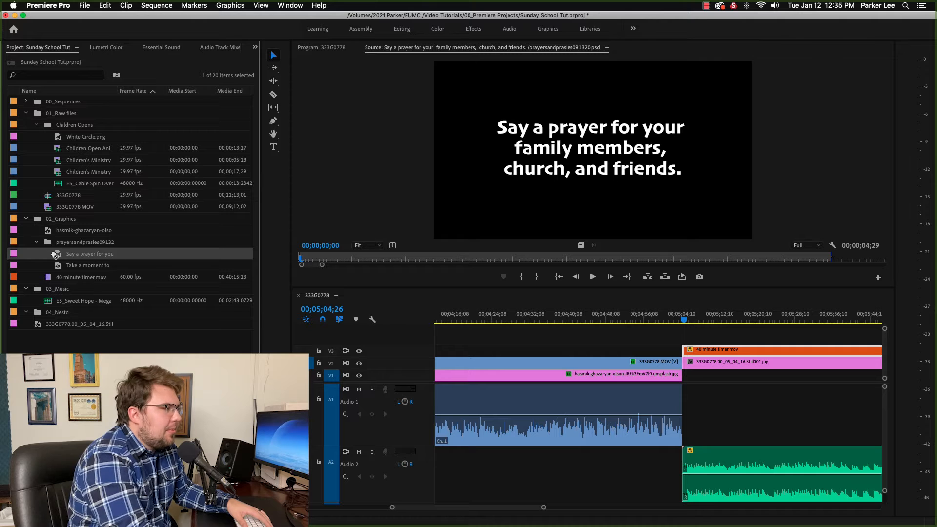
left_click_drag(116, 91, 200, 91)
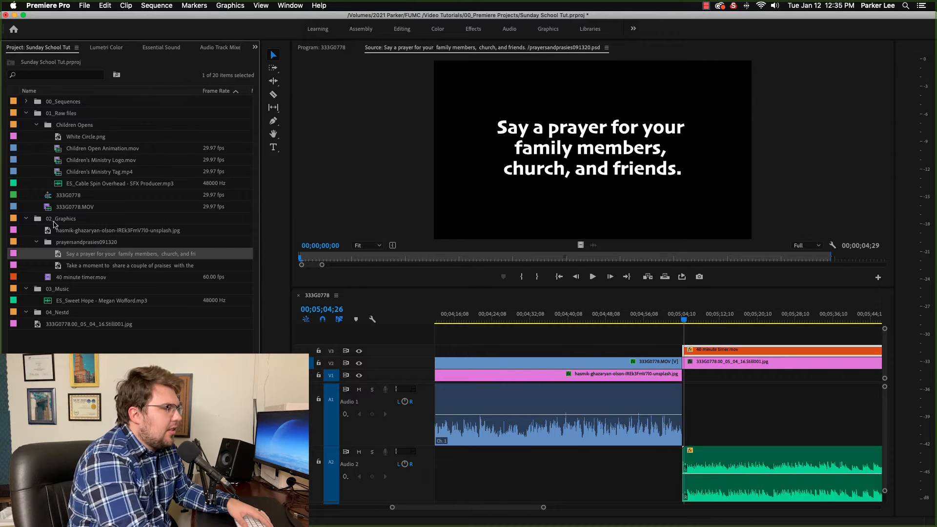
left_click_drag(717, 362, 689, 338)
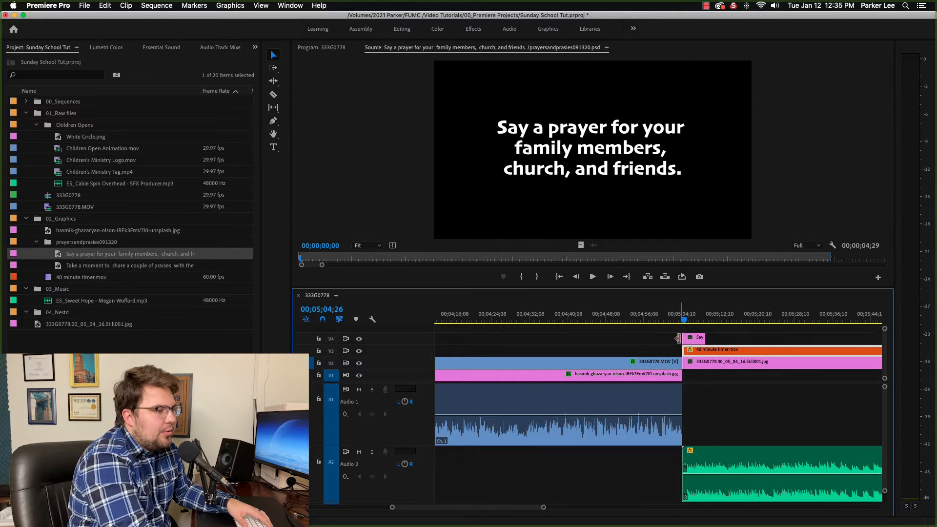
- Extend the V4 prayer text to the end of the prayer still
left_click(683, 321)
scroll(609, 335, "down", 5)
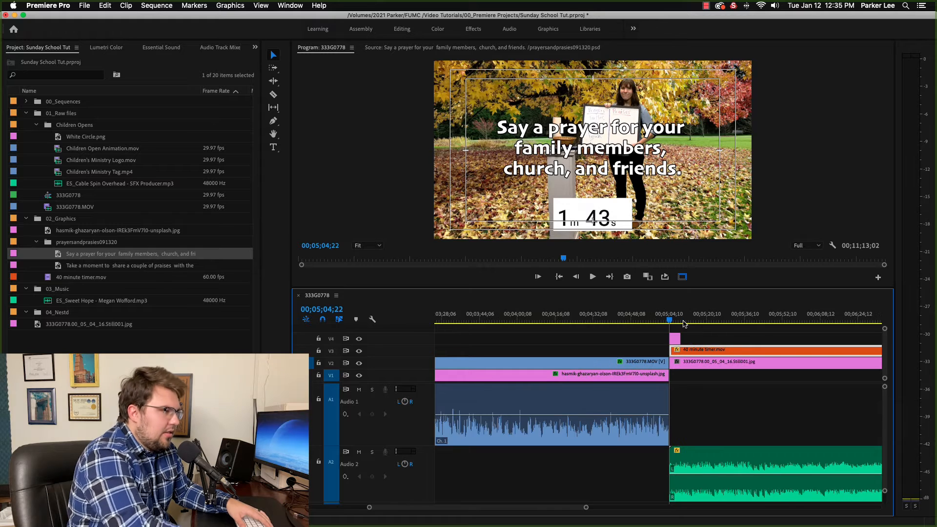
left_click_drag(556, 339, 790, 339)
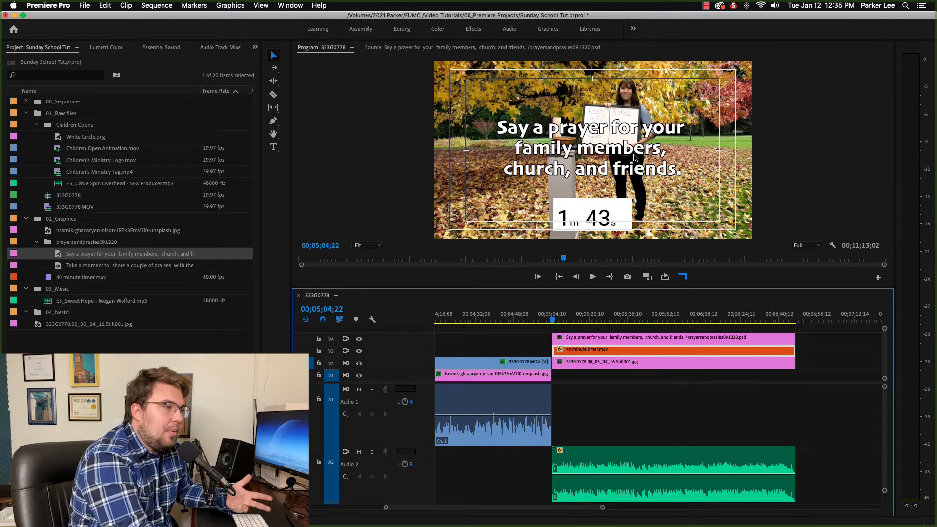
- Apply Gaussian Blur to the V2 prayer still with Repeat Edge Pixels enabled and Blurriness set to 8
left_click(594, 366)
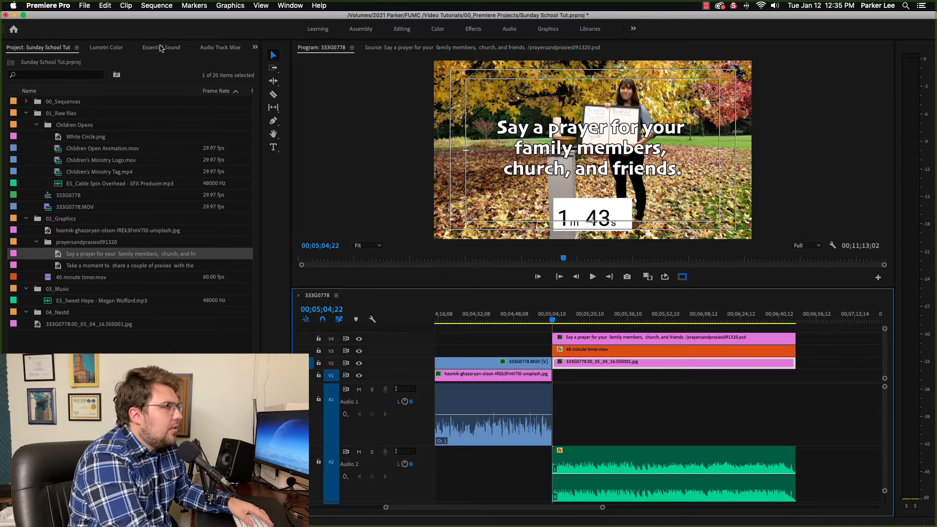
key("shift+5")
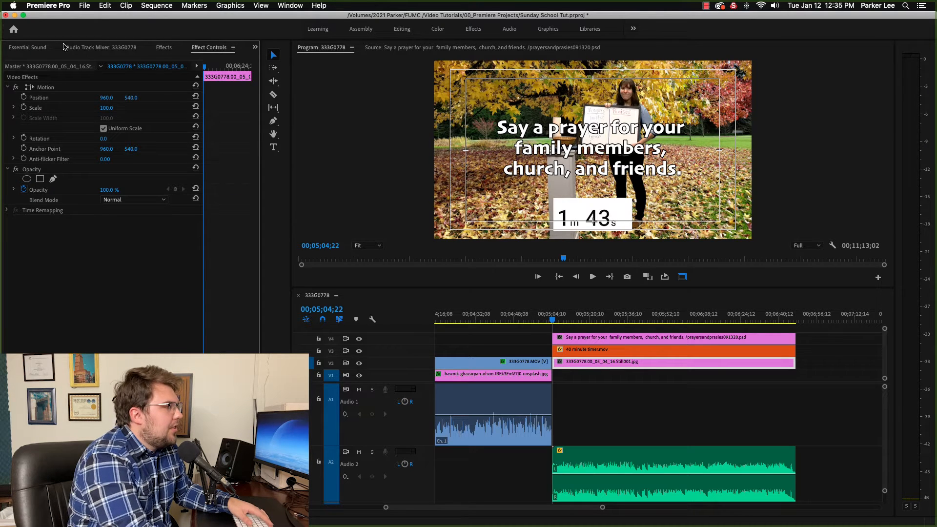
left_click(164, 49)
left_click_drag(531, 300, 588, 365)
left_click(200, 48)
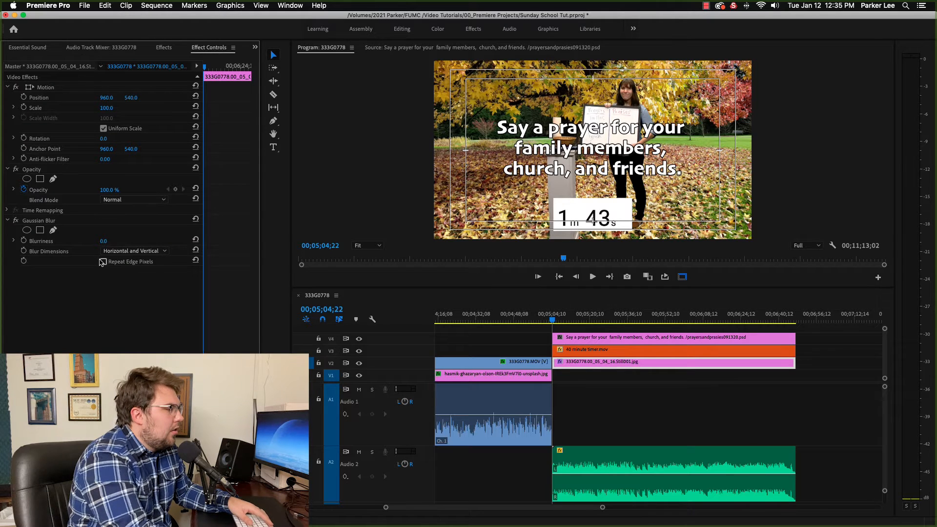
left_click(103, 242)
type("8")
key("Return")
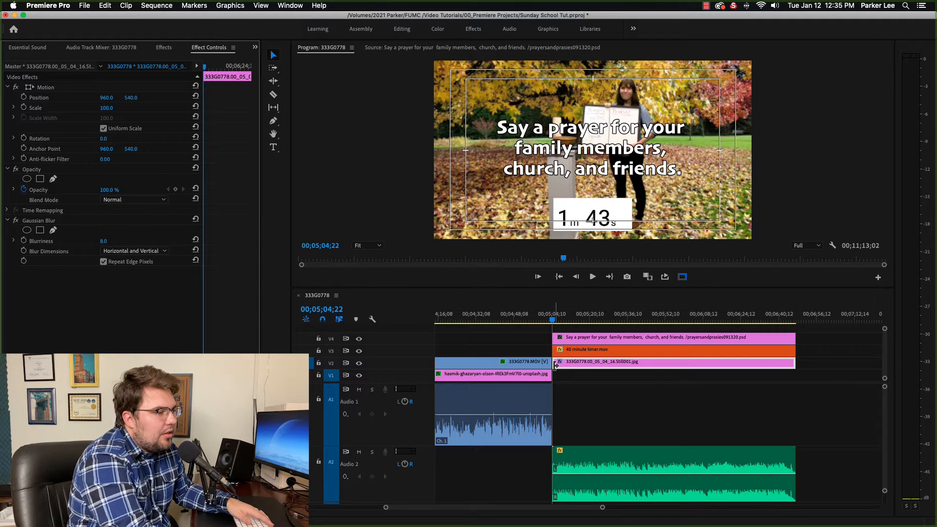
- Try a Cross Dissolve between the presenter clip and the prayer still on V2, preview it, and remove it
right_click(553, 372)
left_click(586, 427)
left_click(552, 314)
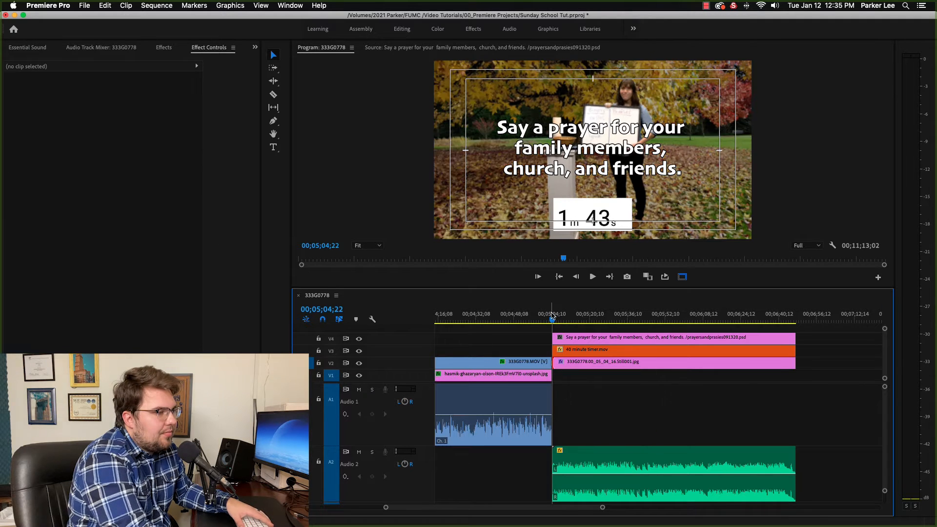
key("=")
key("=")
key("=")
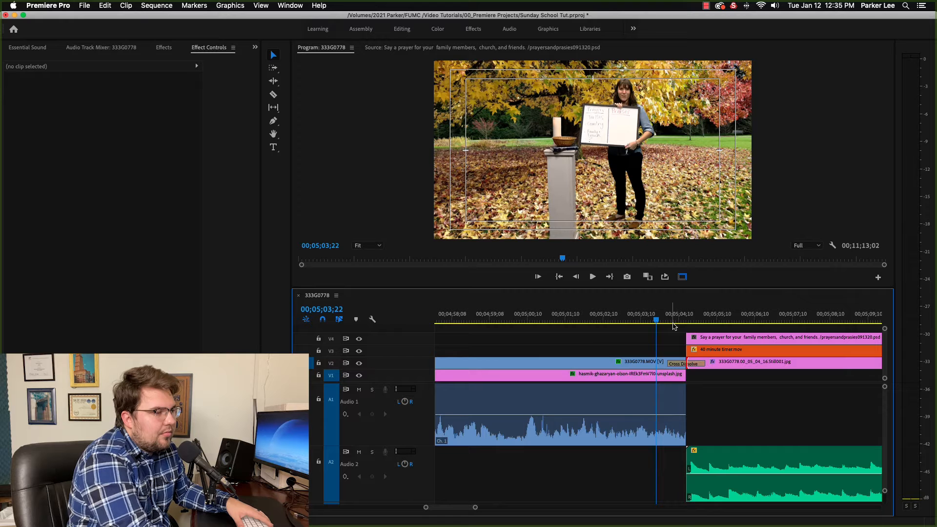
left_click_drag(672, 324, 699, 318)
left_click(681, 364)
key("Delete")
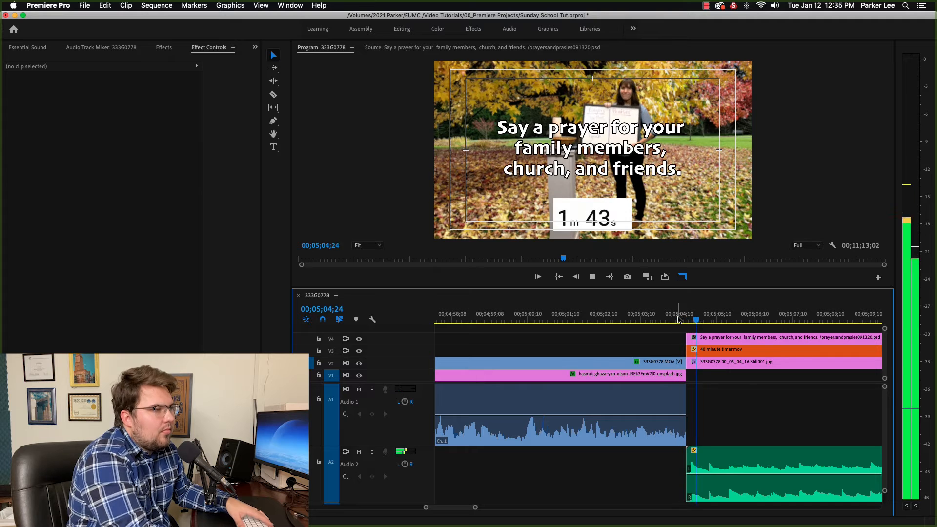
- Play the cut from the presenter footage into the prayer pause to check the text, blur and timer
key("-")
key("-")
left_click(654, 321)
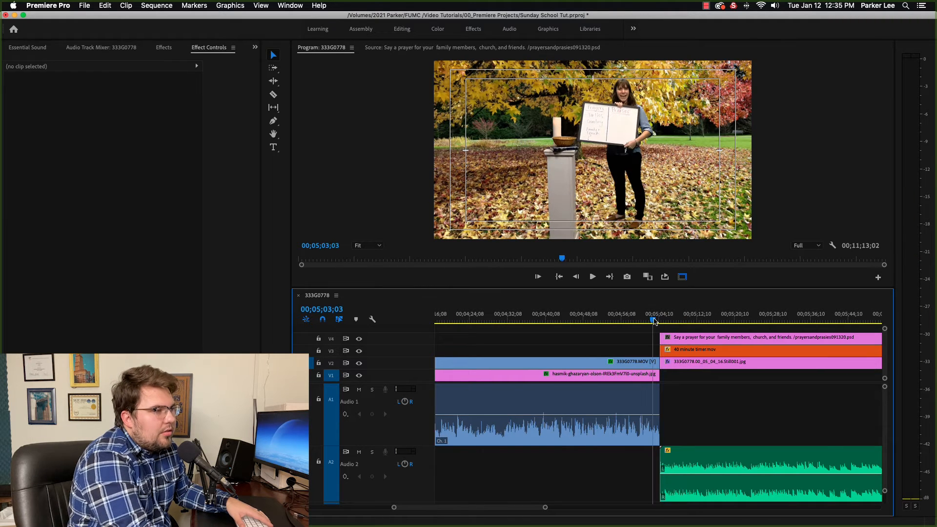
key("space")
scroll(667, 344, "up", 5)
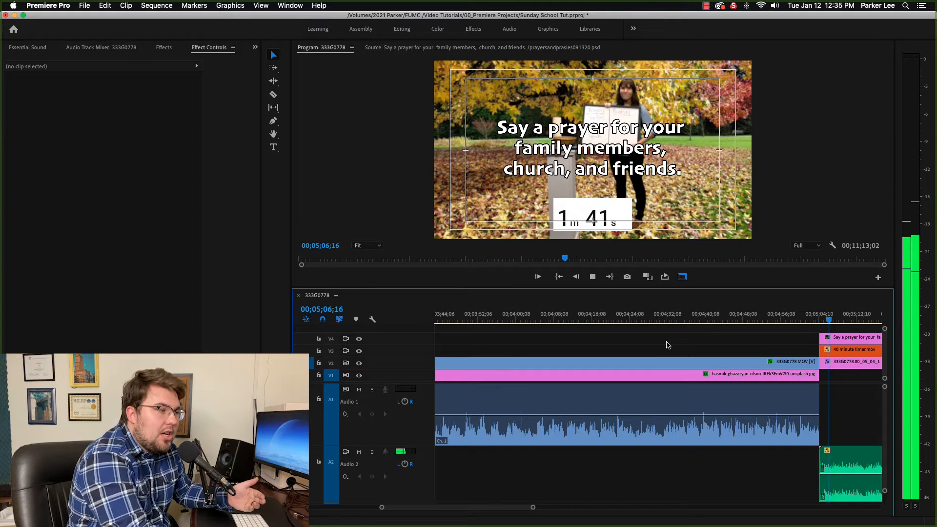
key("minus")
key("minus")
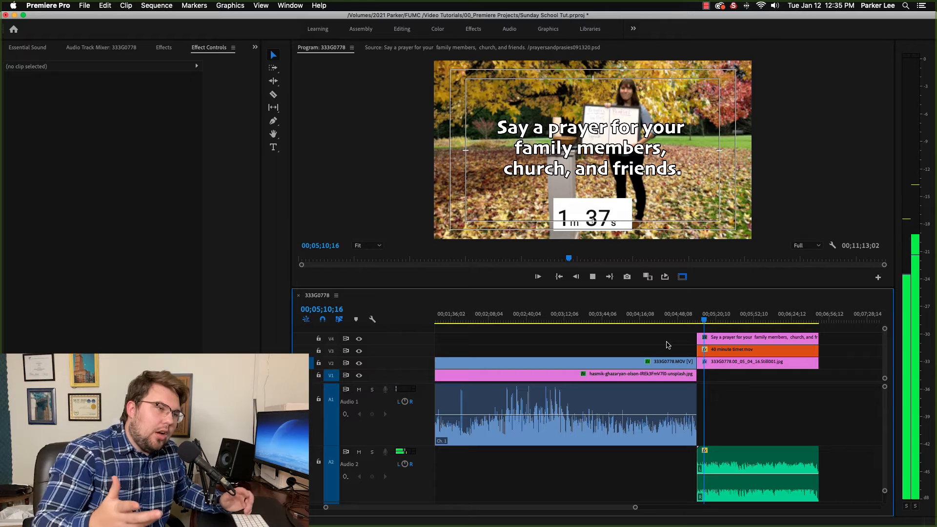
scroll(707, 361, "right", 2)
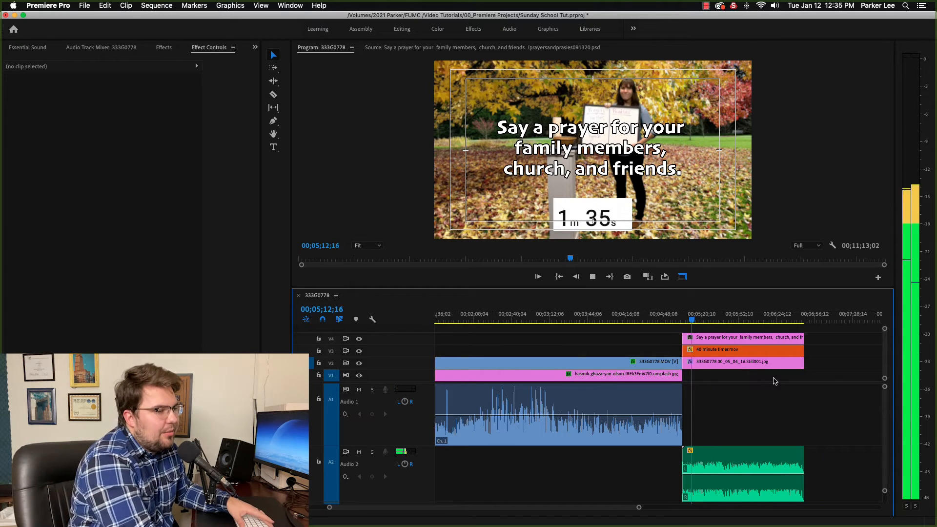
- Close the gap after the prayer still so the presenter footage follows directly, and play the join
left_click(781, 322)
key("=")
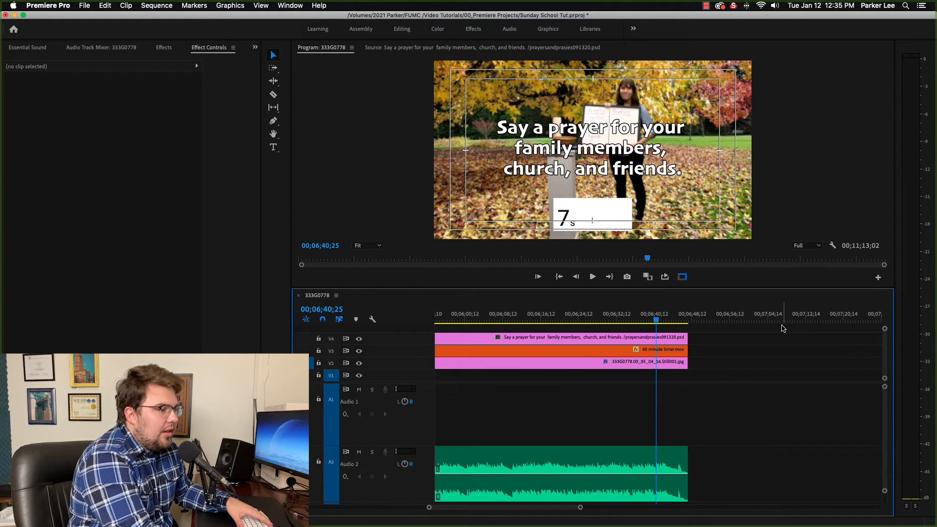
left_click_drag(719, 373, 718, 365)
left_click(679, 320)
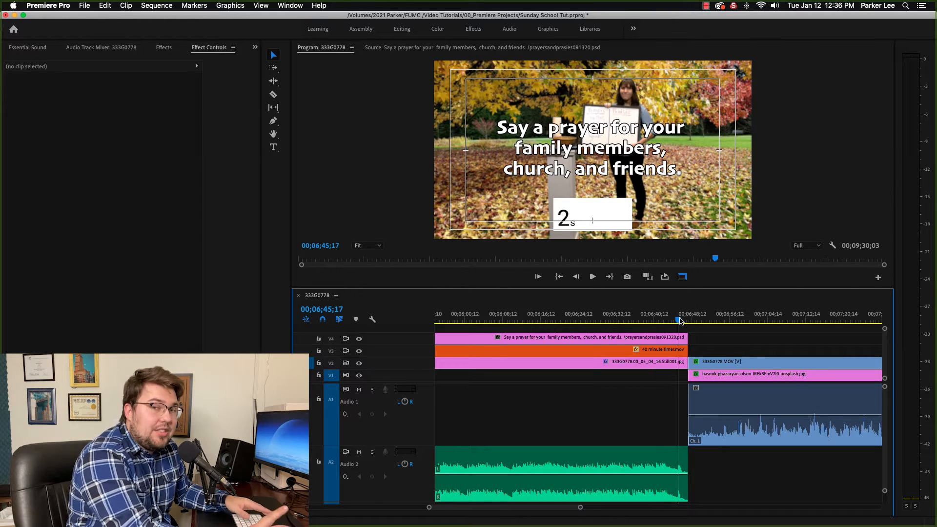
key("space")
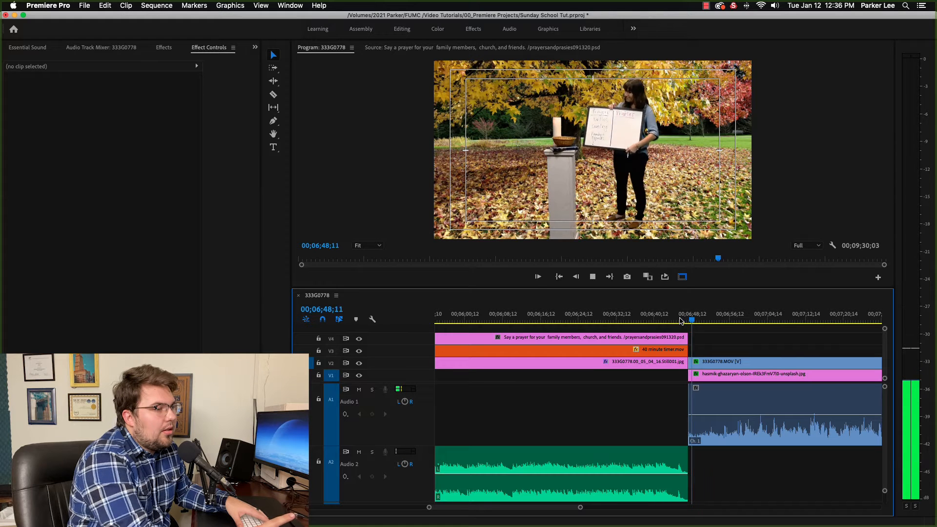
key("space")
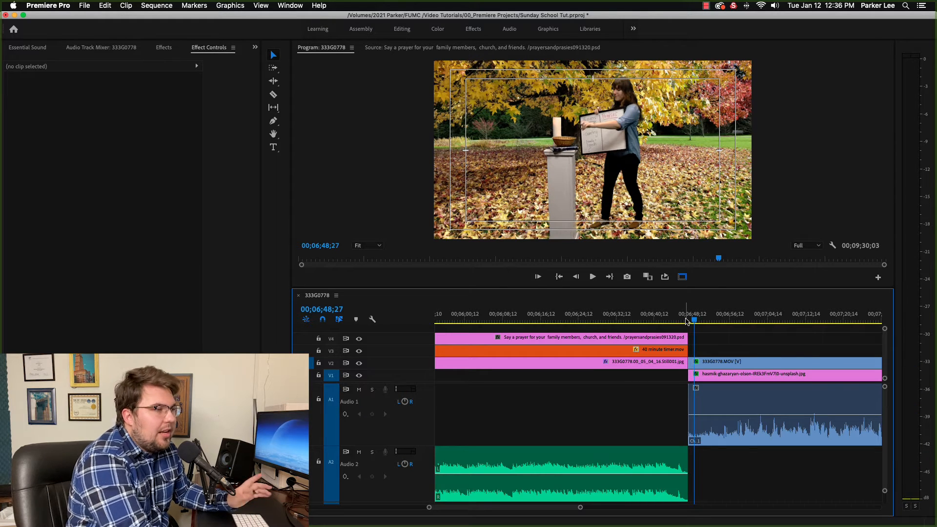
- Trim the start of the following presenter, background and audio clips to 00;06;59;09, close the gap, and play the join
scroll(681, 320, "right", 3)
left_click_drag(619, 319, 668, 320)
left_click_drag(640, 352, 639, 420)
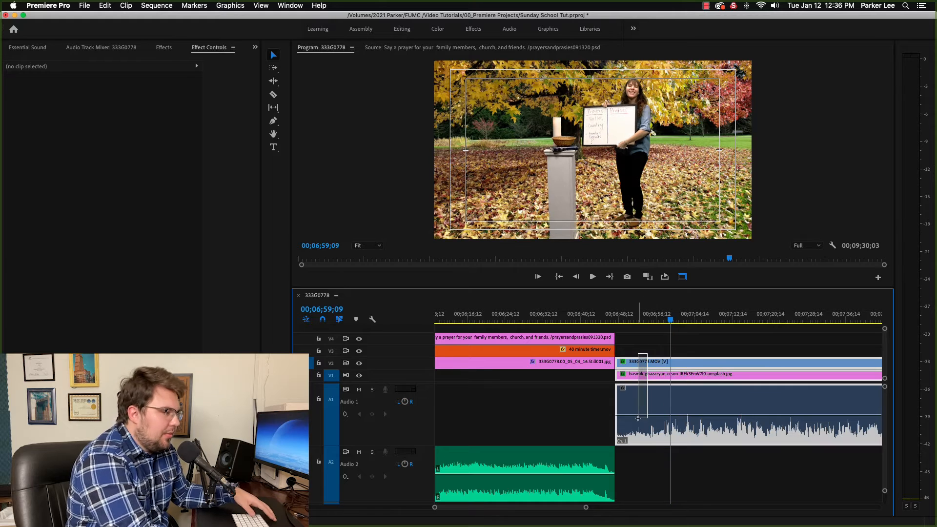
key("alt+q")
left_click(637, 362)
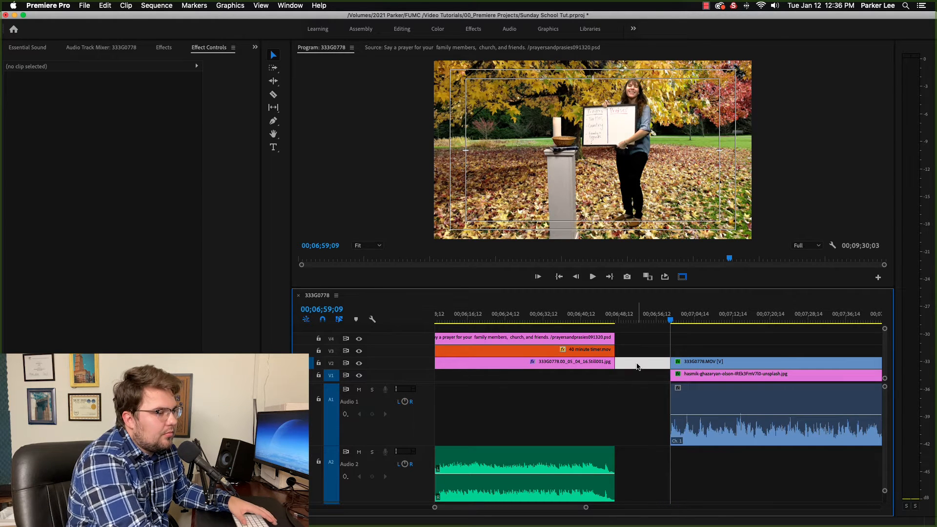
key("Delete")
left_click(613, 322)
key("space")
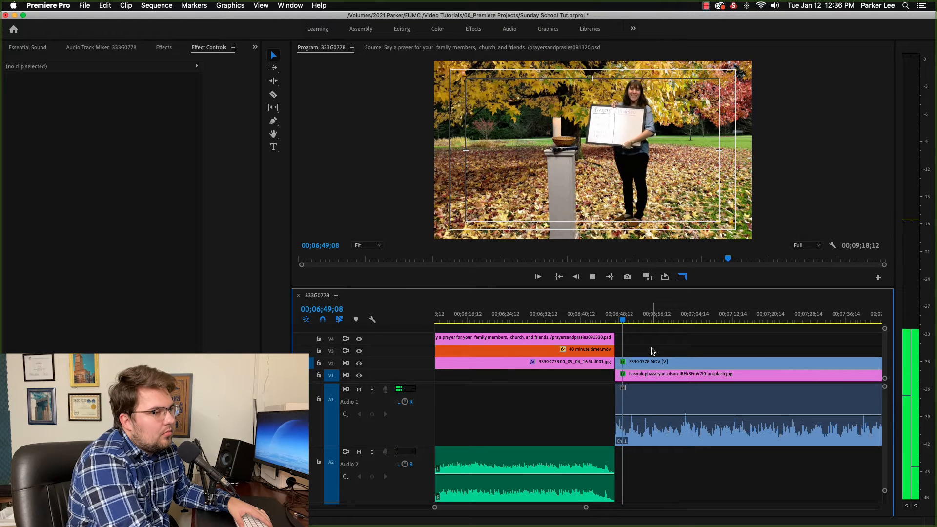
- Tag the audio of the presenter clip after the pause as Dialogue and auto-match its loudness
key("backslash")
left_click(779, 400)
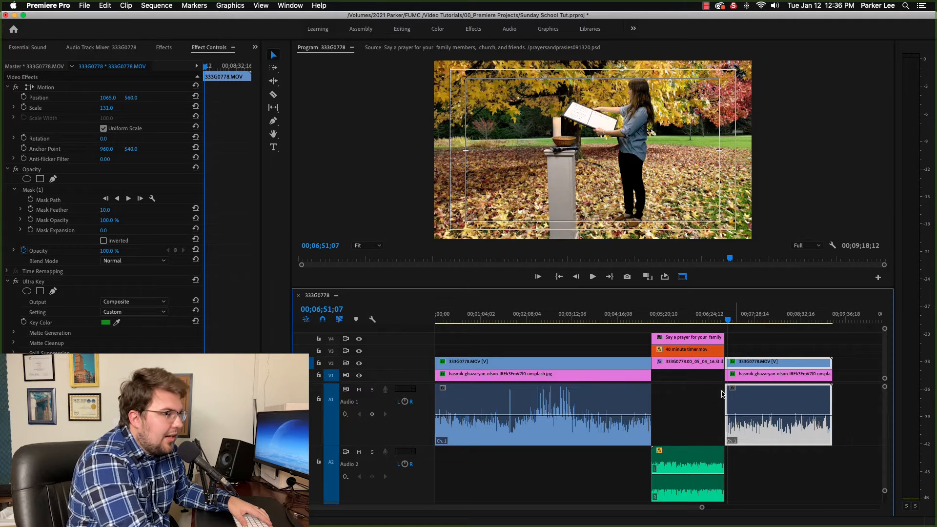
left_click(27, 48)
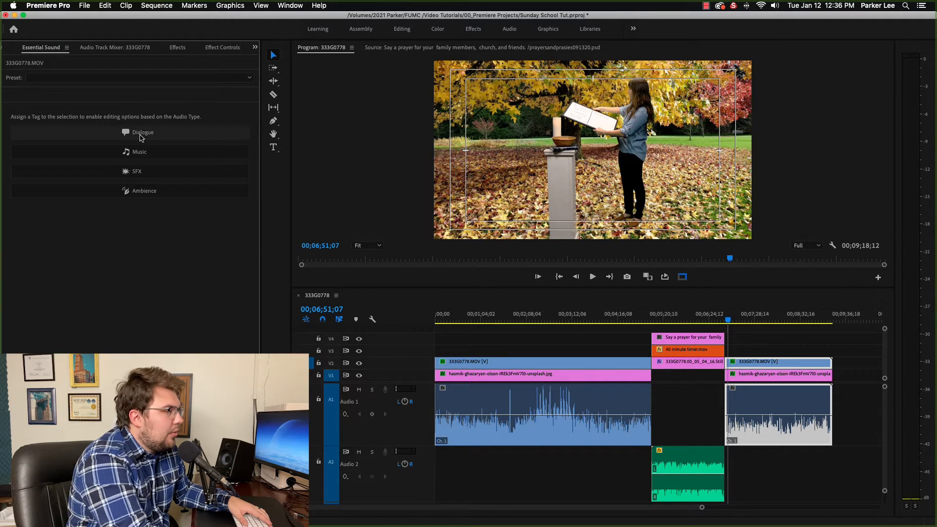
left_click(51, 115)
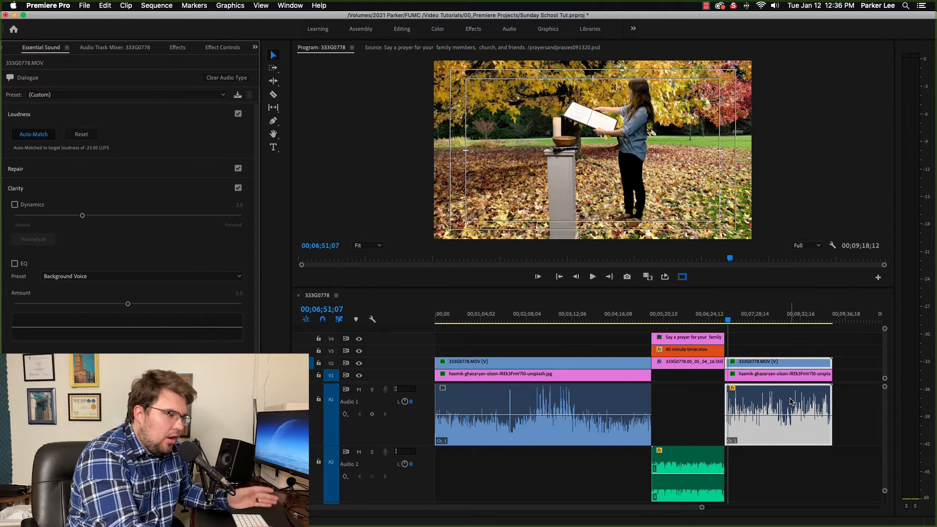
- Inspect the loudness-matched waveform and play the end of the prayer pause into the presenter's dialogue
key("equal")
key("equal")
key("equal")
key("equal")
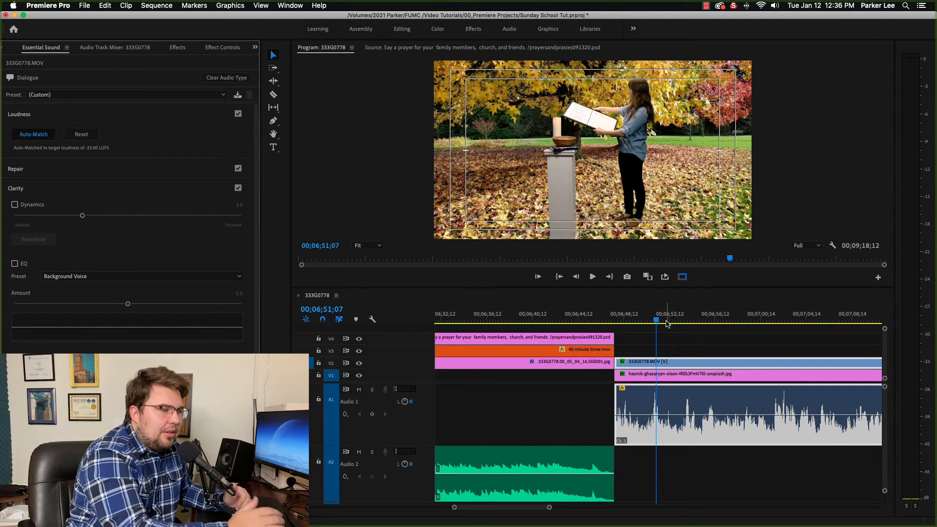
left_click_drag(677, 320, 688, 318)
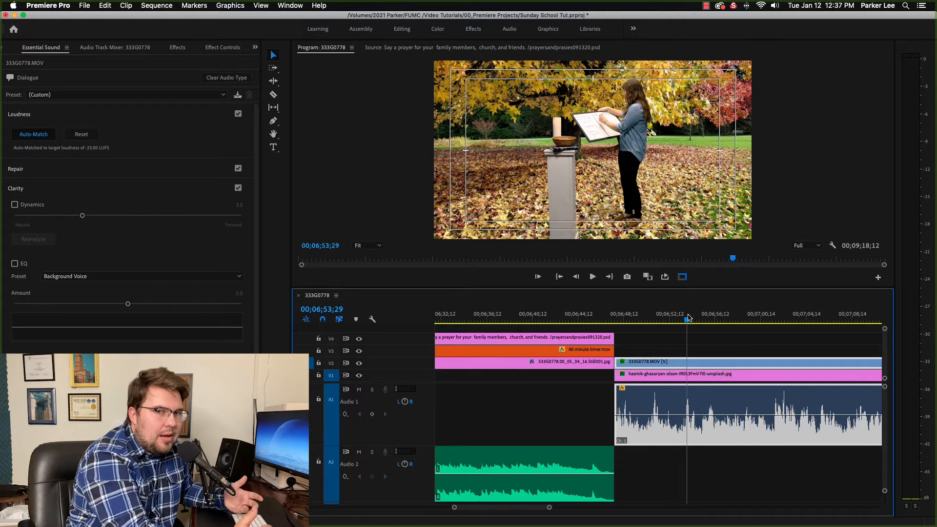
key("minus")
key("minus")
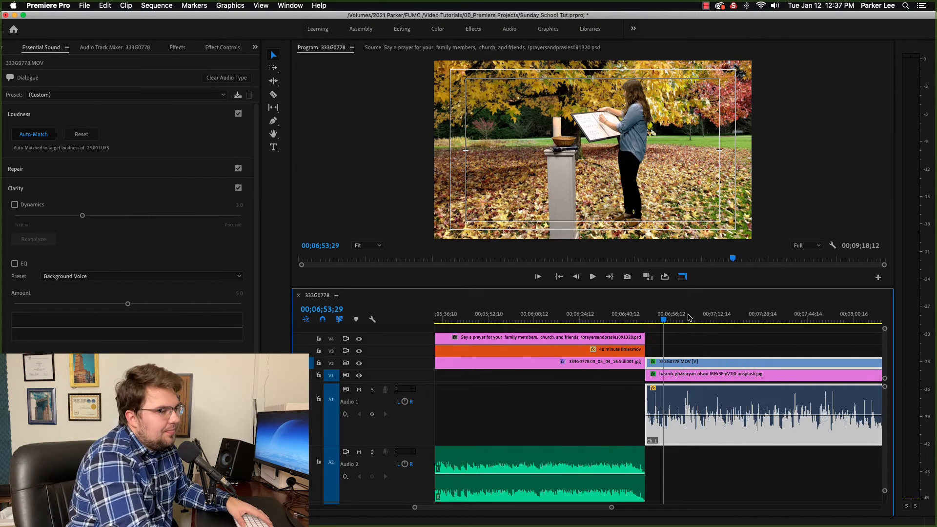
left_click(623, 318)
key("space")
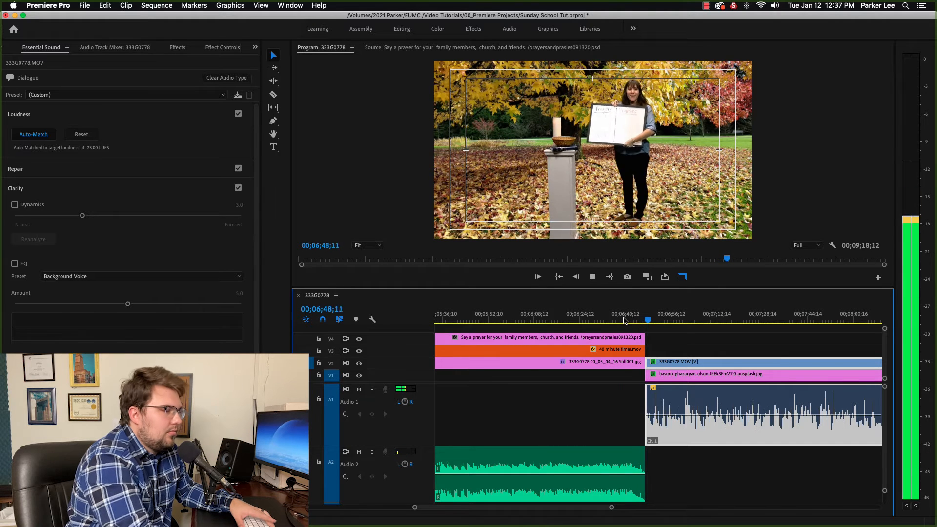
- Play the presenter's footage around 00;08;00 to find the second pause and cut the video, background and audio at 00;08;03;24
scroll(625, 337, "right", 3)
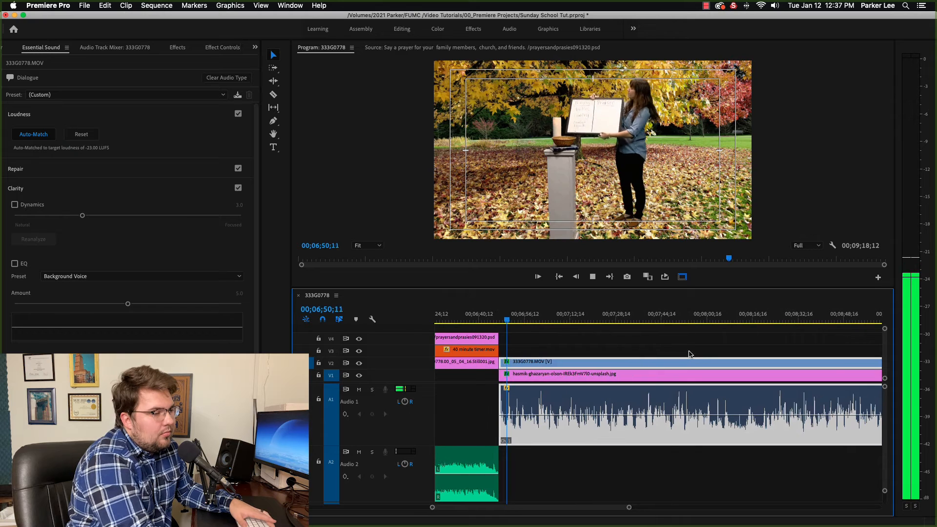
mouse_move(707, 320)
left_mouse_down()
mouse_move(730, 319)
mouse_move(701, 320)
left_mouse_up()
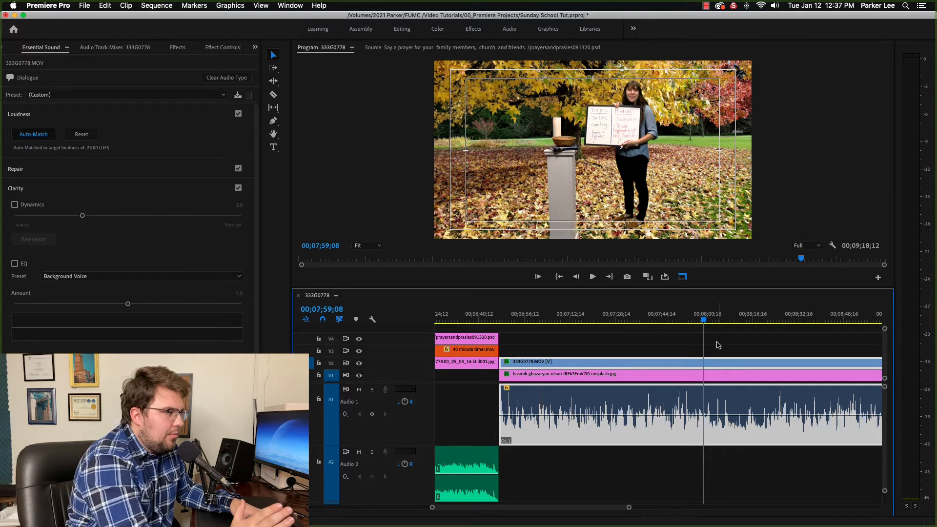
key("space")
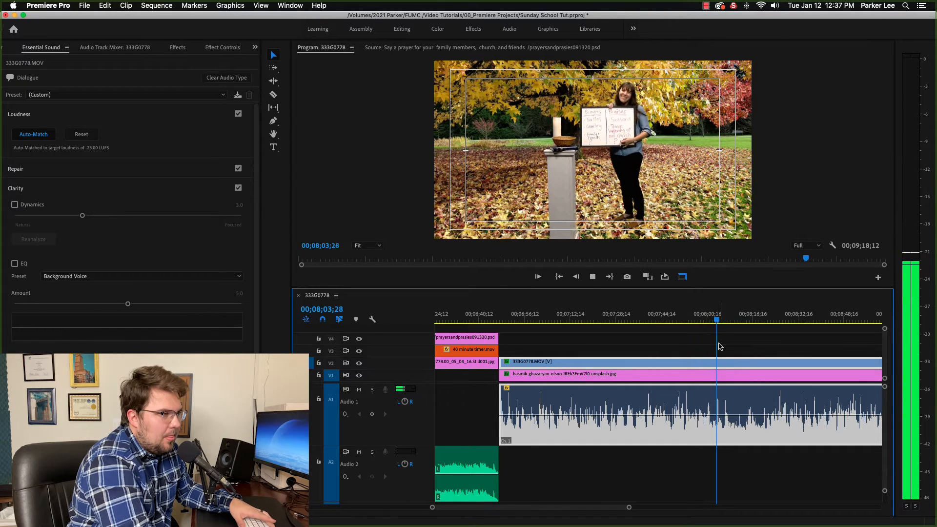
left_click(706, 321)
key("space")
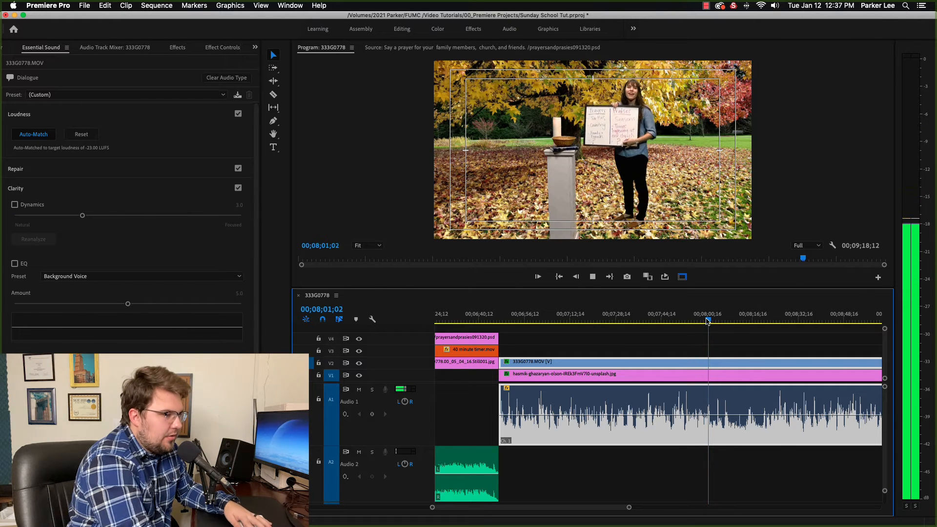
key("space")
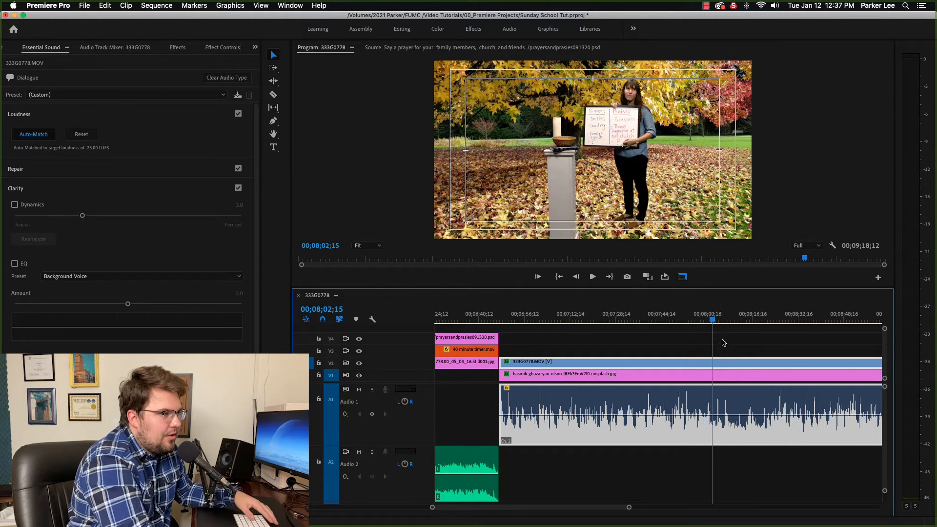
key("space")
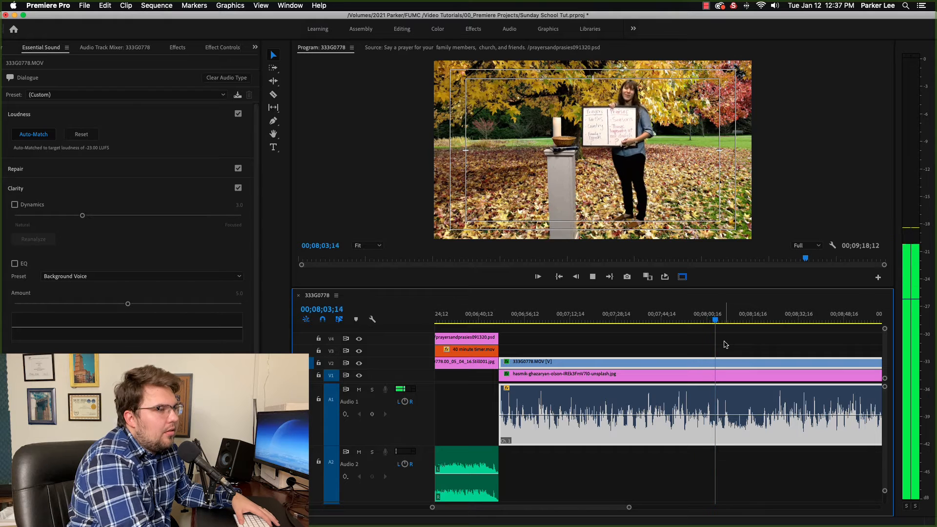
key("space")
left_click_drag(730, 344, 735, 428)
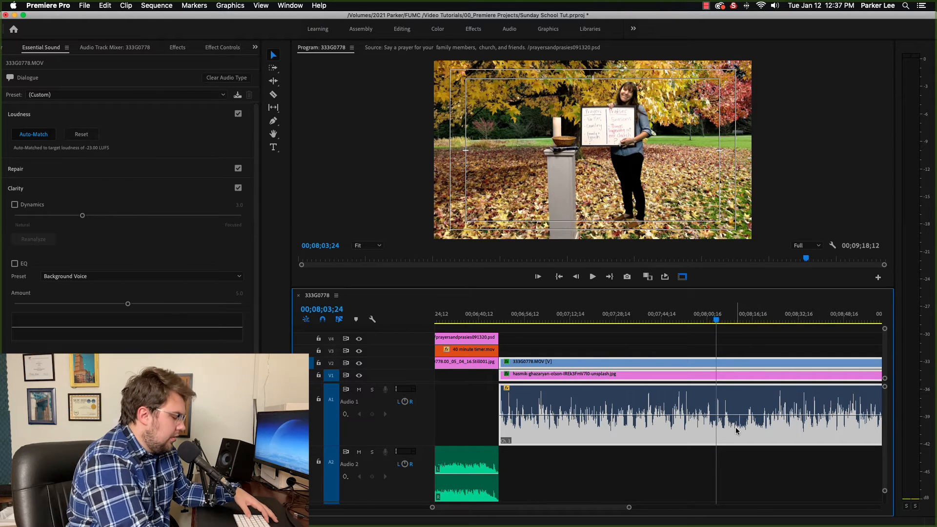
key("super+k")
- Export the frame at the cut as a still image, import it into the project and open it in the source monitor
left_click(630, 278)
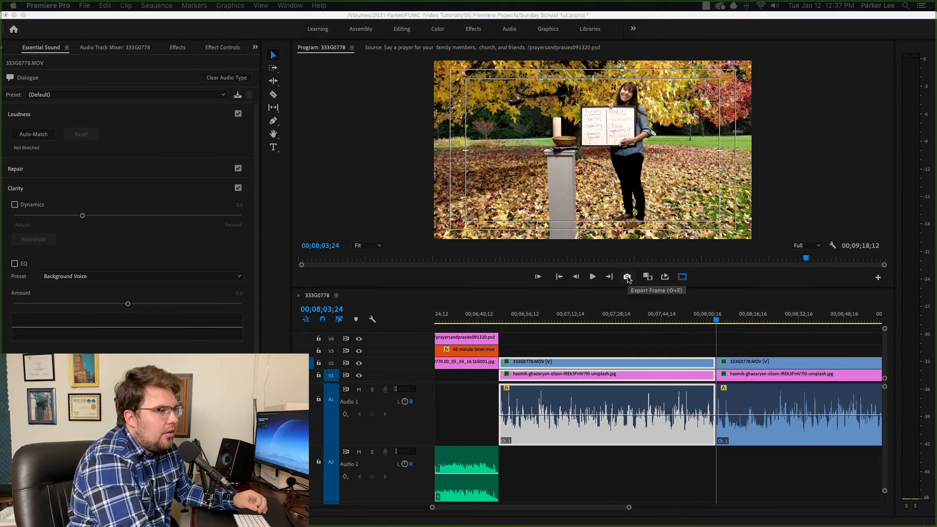
key("Return")
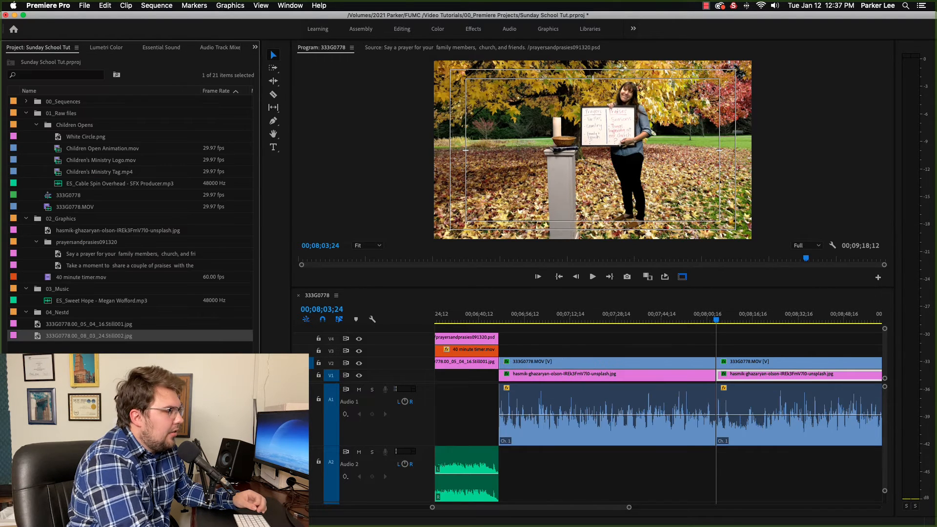
double_click(40, 340)
- Shift the clips after the cut further along the timeline and place the new still on V2 directly after the cut
scroll(732, 347, "right", 5)
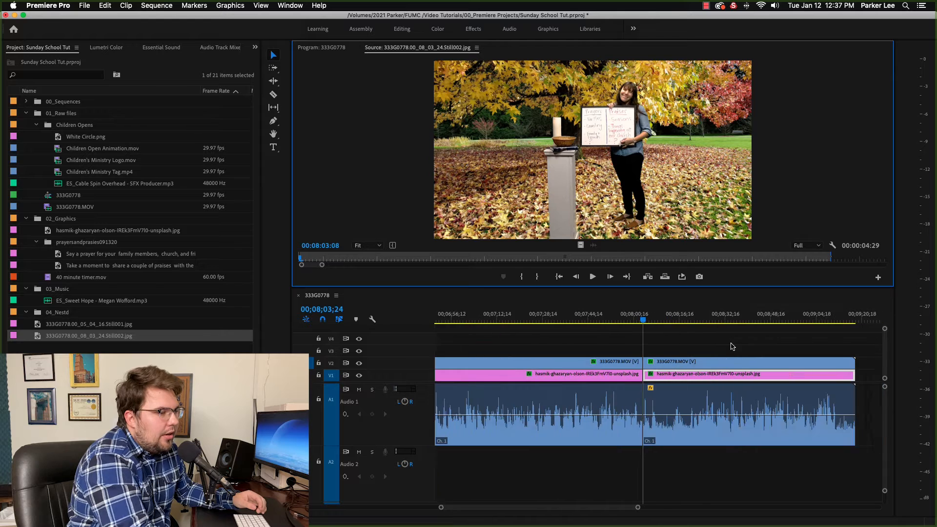
left_click(605, 321)
left_click_drag(13, 340, 470, 167)
left_click(607, 365)
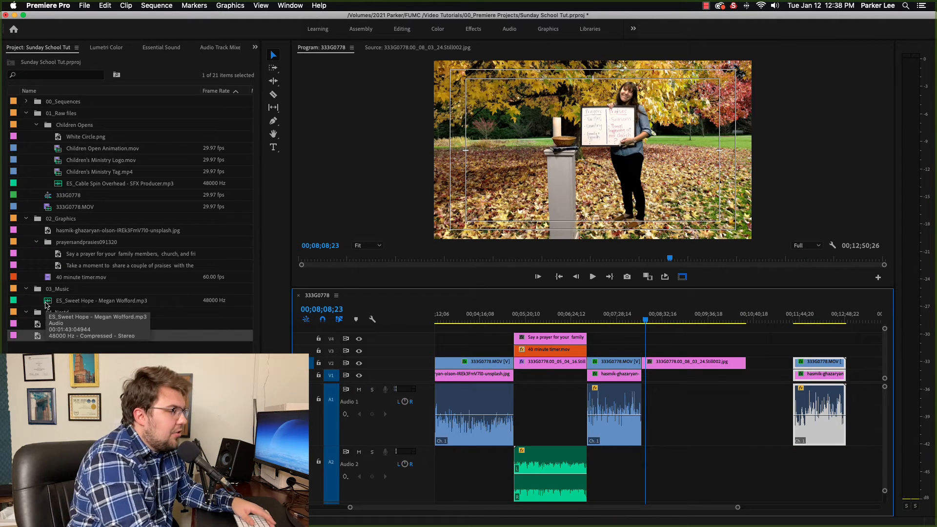
- Place the ES_Sweet Hope music on Audio 2 under the start of the new still
double_click(46, 301)
left_click_drag(48, 304, 688, 395)
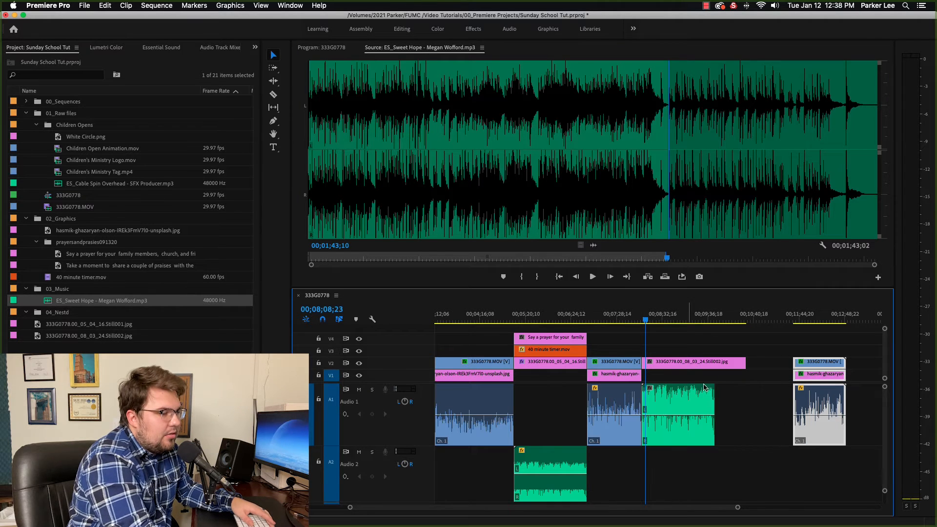
left_click_drag(673, 444, 685, 461)
- Trim the new still to end with the music and close the gap before the following presenter clips
left_click_drag(744, 362, 715, 365)
left_click(751, 363)
key("Delete")
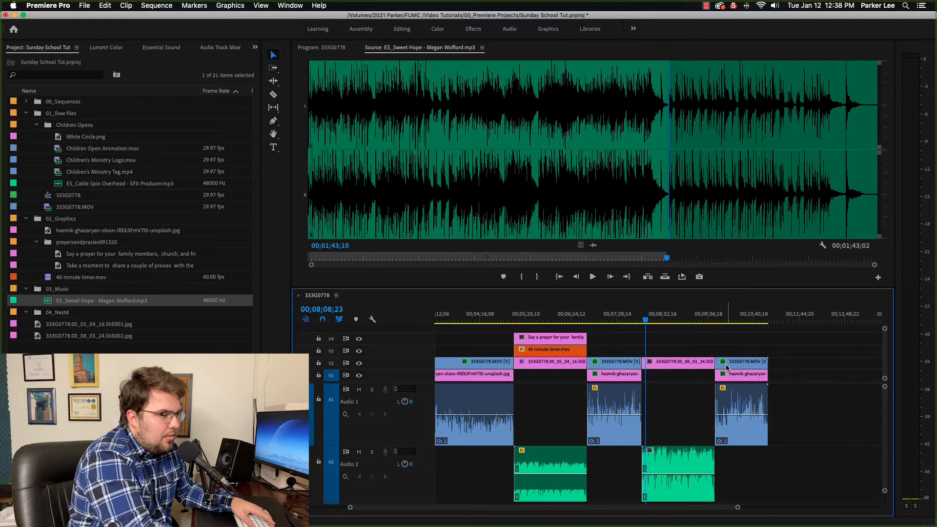
- Play the join from the presenter's footage into the second pause to check the music level against the dialogue
left_click(639, 317)
key("space")
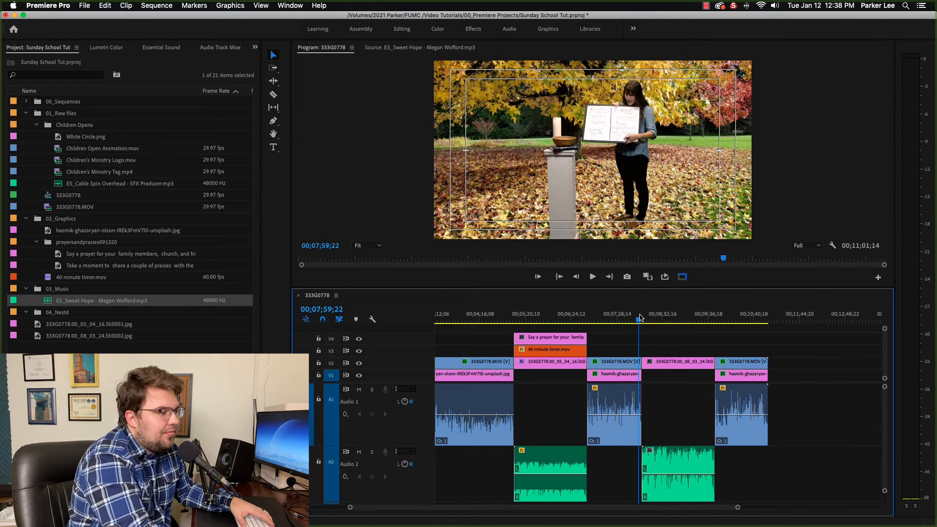
key("=")
key("=")
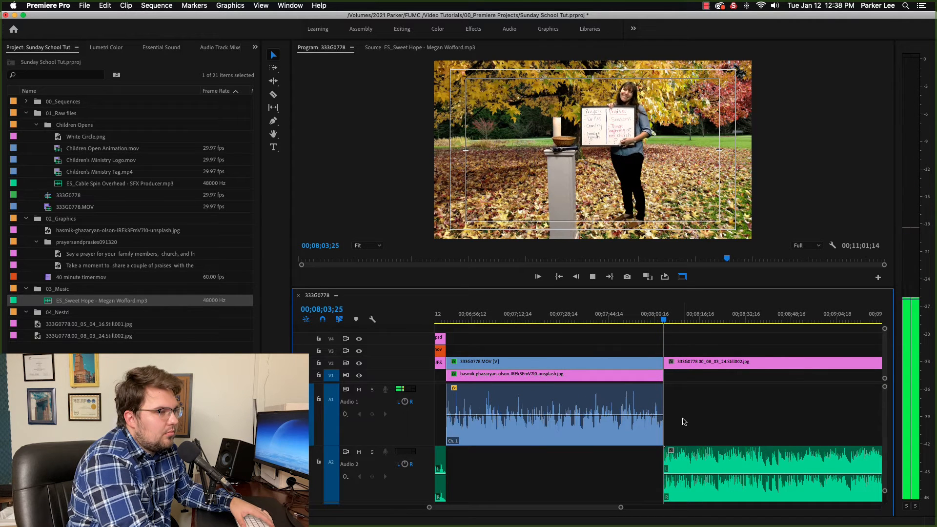
key("space")
left_click(907, 57)
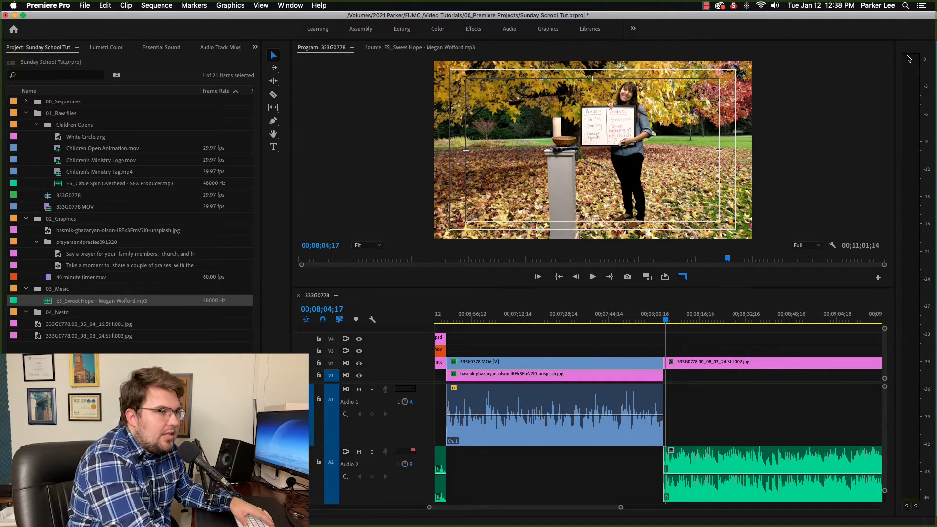
- Tag the second pause's music clip as Music and auto-match its loudness
left_click(688, 470)
left_click(151, 47)
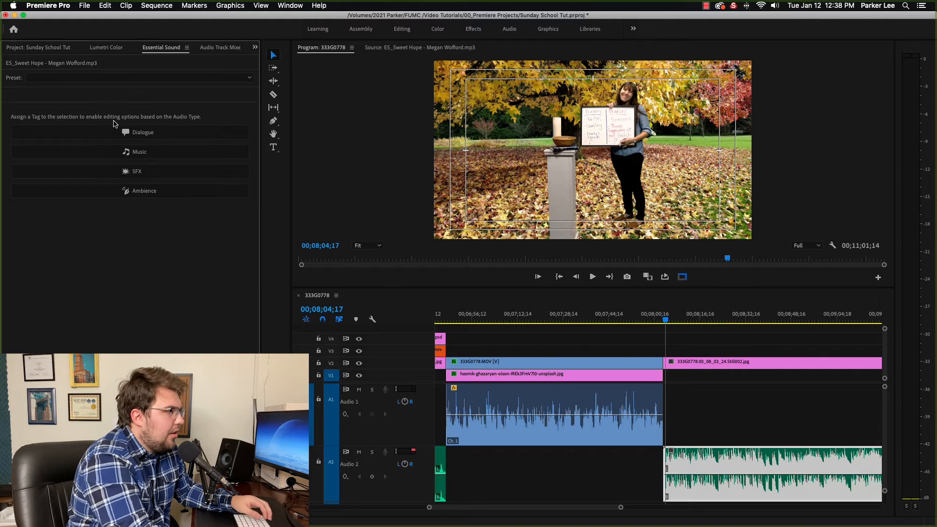
left_click(103, 152)
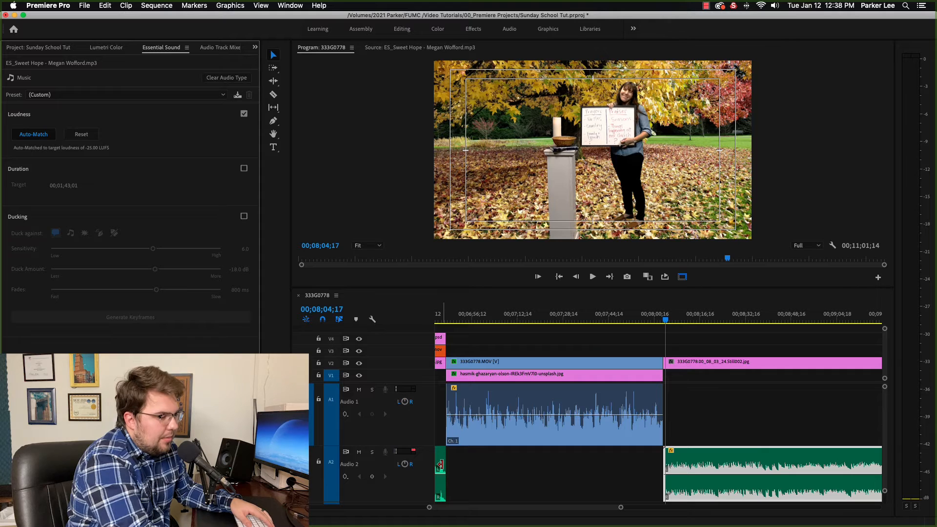
left_click(458, 465)
- Lay the 40 minute timer on V3 and the "Take a moment to share a couple of praises" graphic on V4 across the second still
scroll(496, 462, "right", 10)
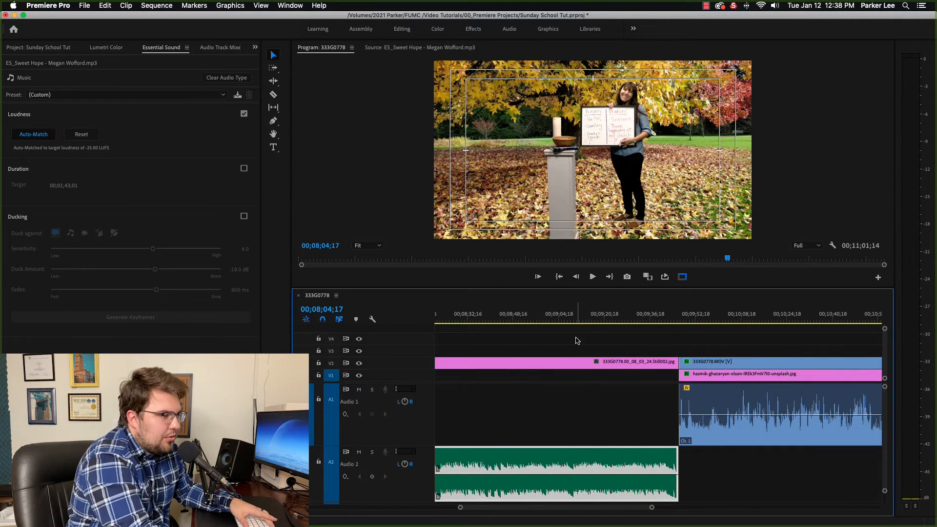
left_click(25, 49)
left_click_drag(81, 277, 747, 349)
left_click_drag(477, 350, 457, 351)
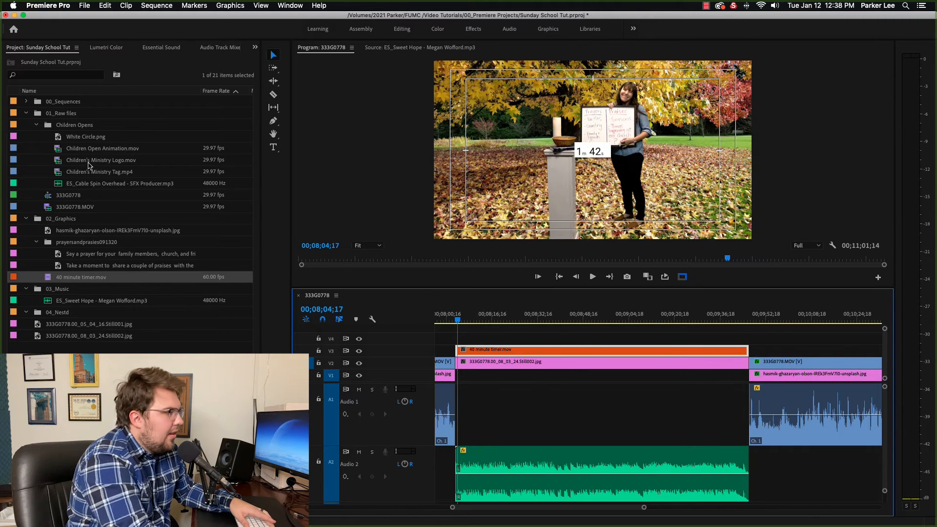
left_click_drag(56, 260, 748, 337)
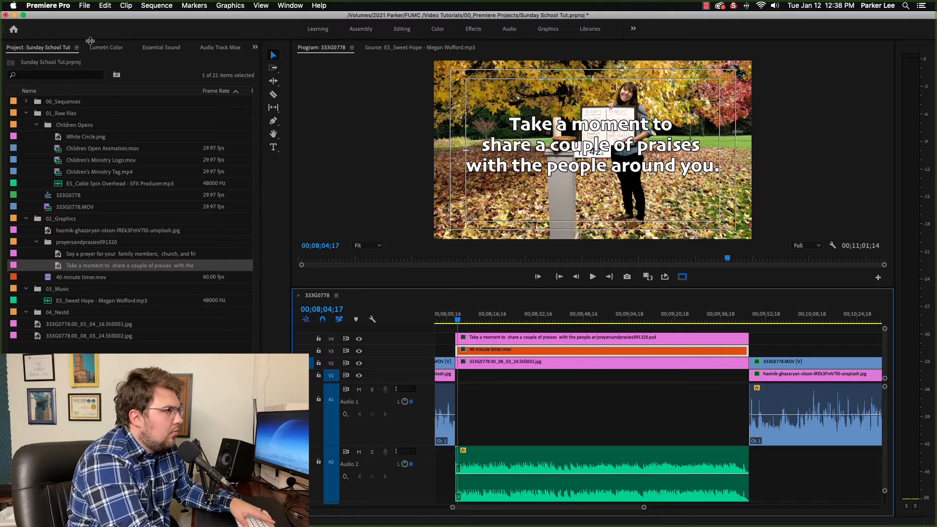
- Copy the Motion settings of the first pause's timer onto the timer in the second pause
scroll(471, 342, "up", 5)
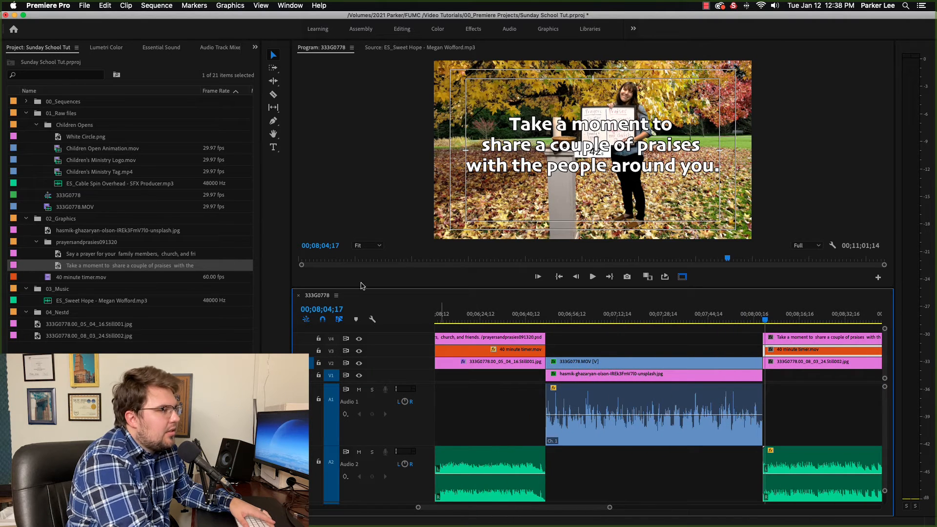
left_click(467, 347)
key("d")
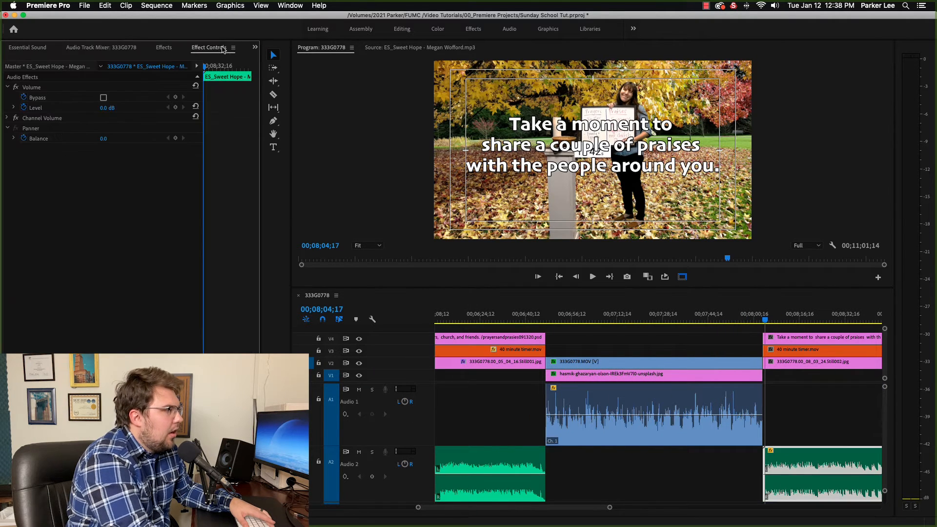
left_click(164, 47)
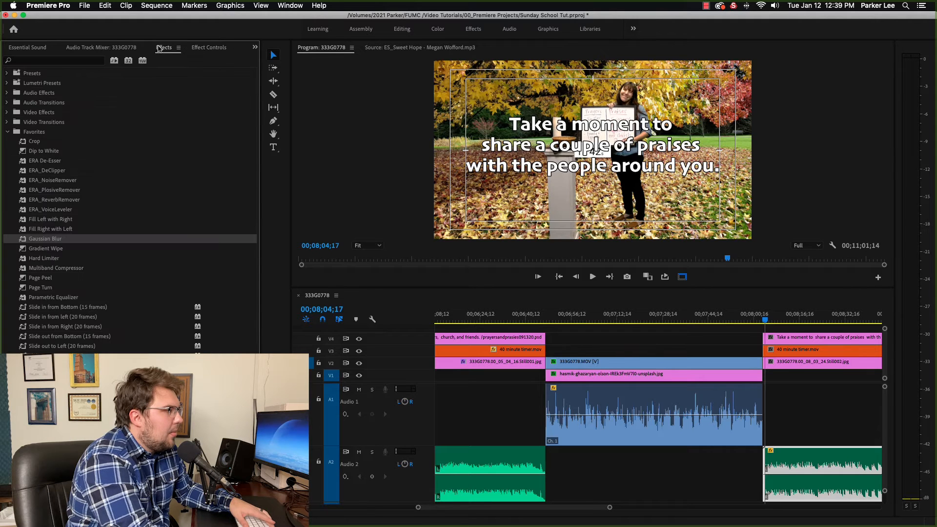
key("shift+5")
left_click(526, 351)
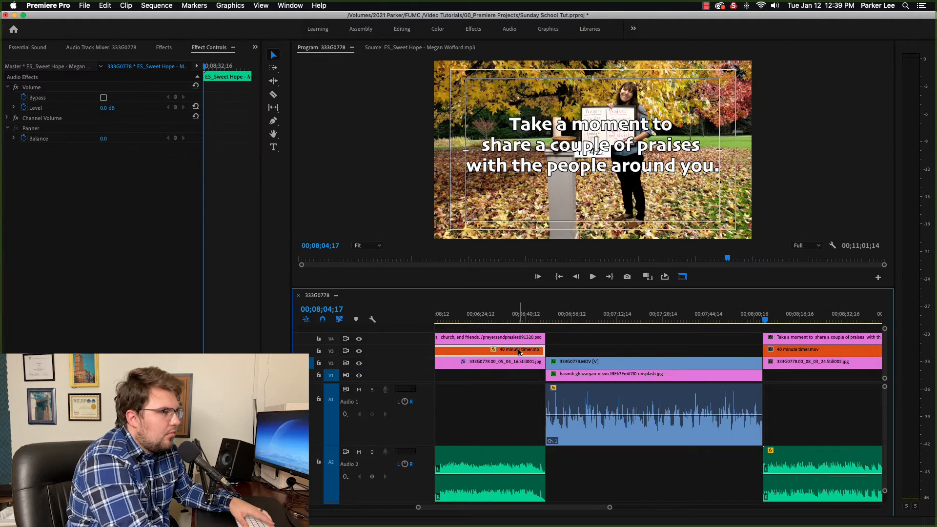
left_click(59, 88)
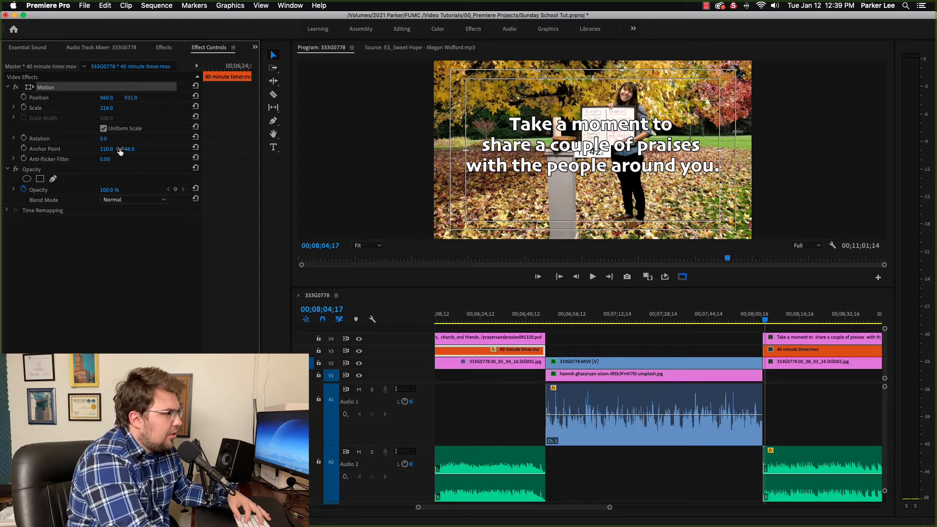
left_click(780, 350)
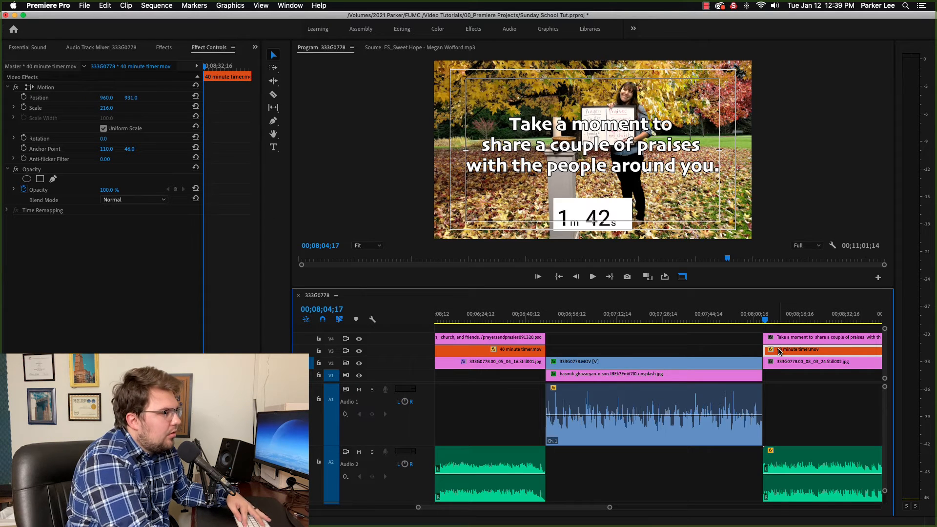
- Compare the timer's size and placement in the first and second pauses
left_click(510, 314)
left_click(801, 316)
left_click(507, 315)
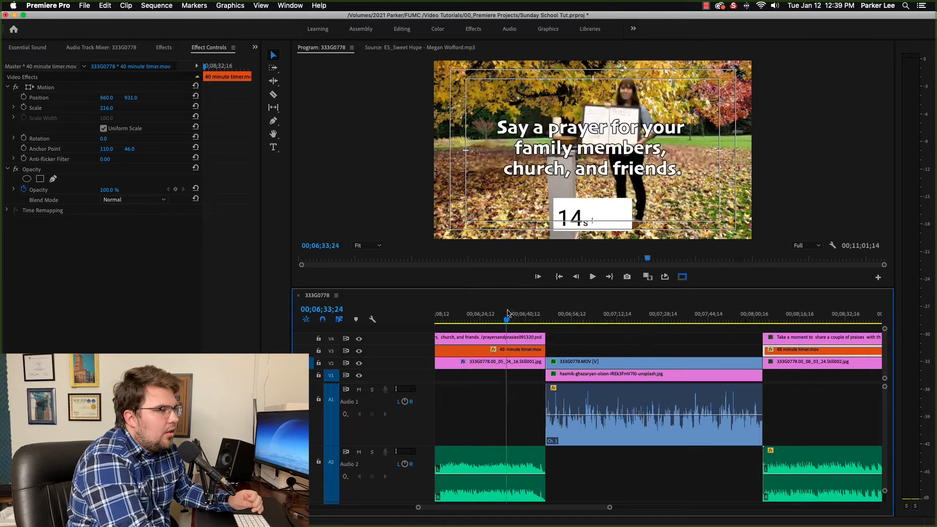
left_click(799, 318)
- Copy the Gaussian Blur from the first pause's still onto the second pause's still
scroll(775, 329, "down", 3)
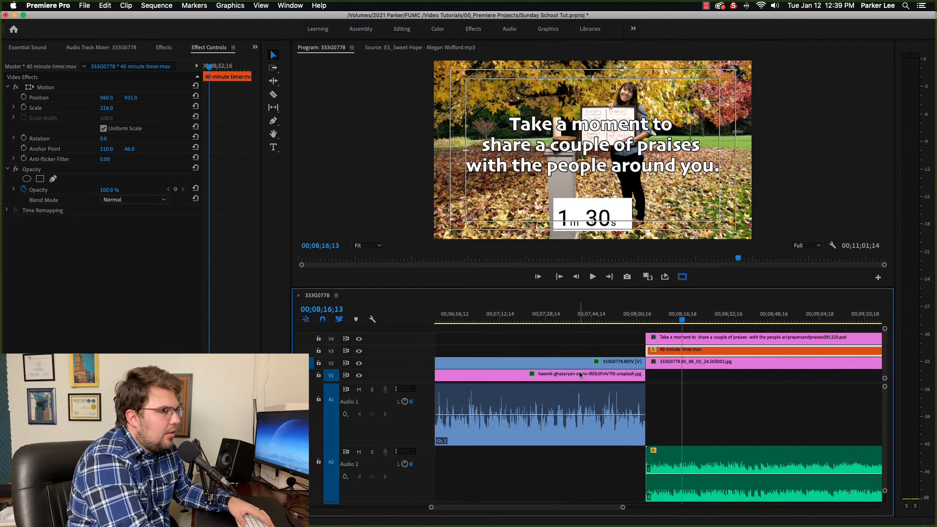
scroll(528, 361, "up", 4)
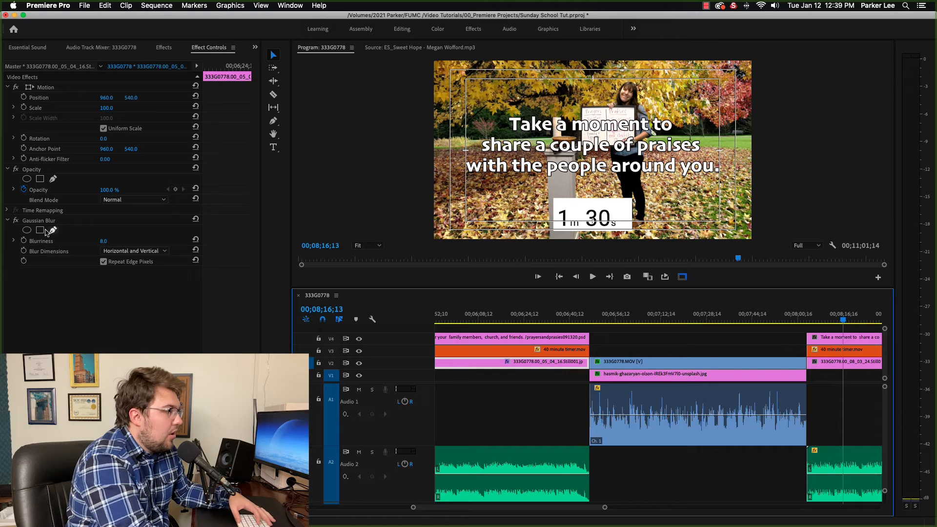
left_click(48, 224)
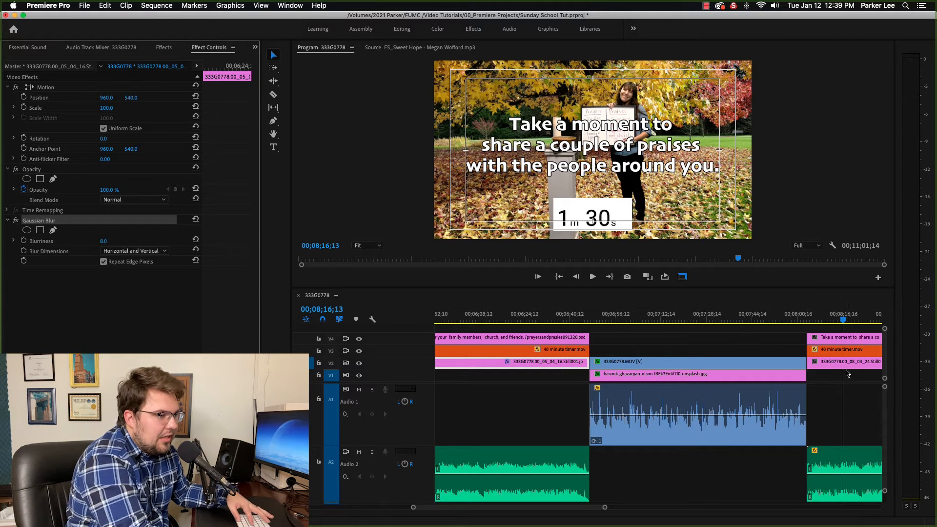
left_click(830, 363)
key("super+v")
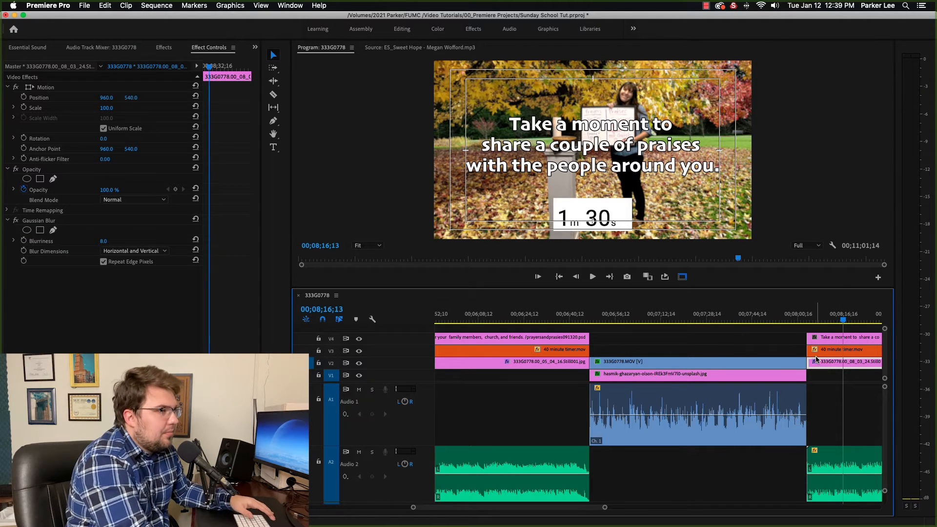
- Play the transition from the presenter into the blurred second pause and view the sequence's remaining clips
scroll(818, 360, "right", 5)
left_click(644, 321)
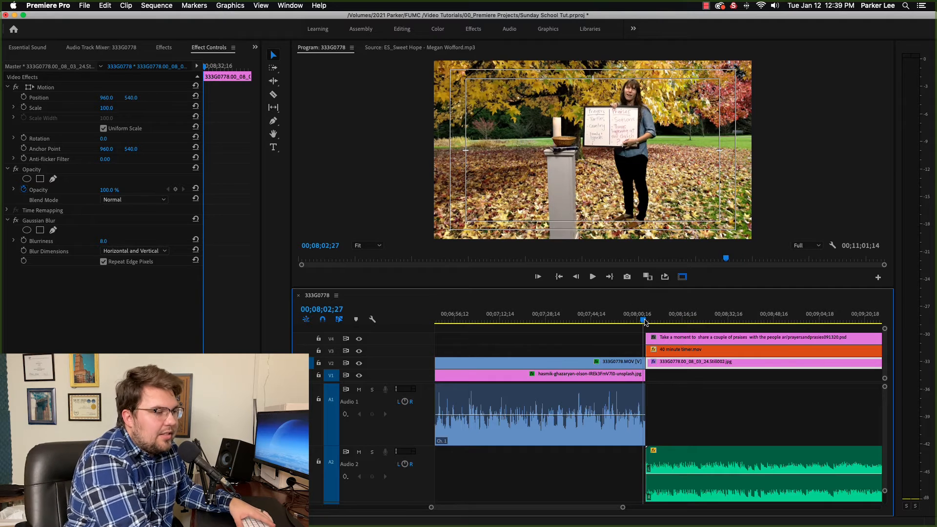
key("space")
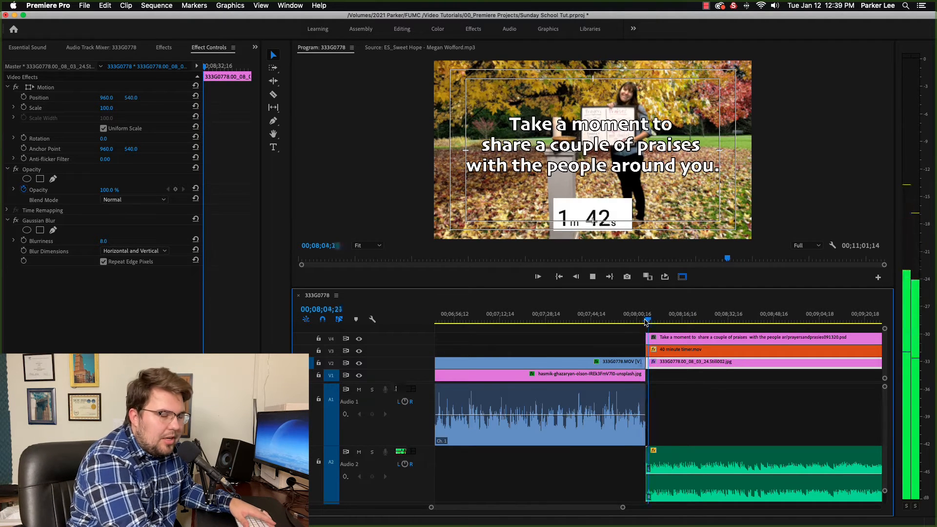
key("space")
scroll(679, 330, "right", 10)
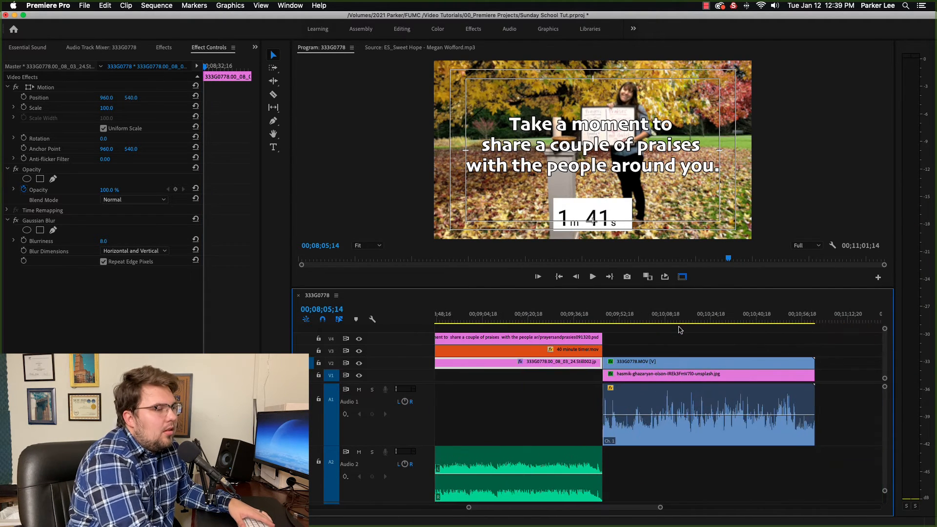
- Trim the presenter's footage and background after the second pause to start at 00;09;57;06, closing the gap left behind
left_click(595, 321)
key("space")
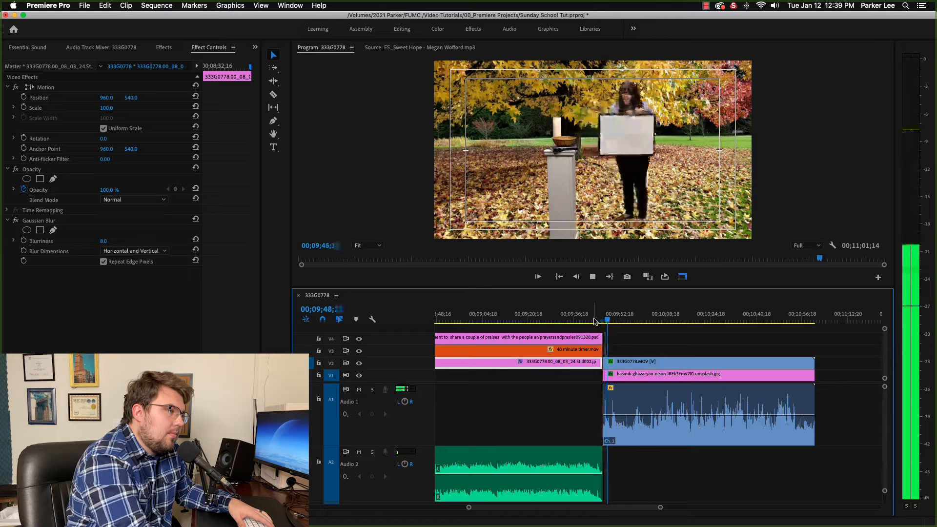
key("=")
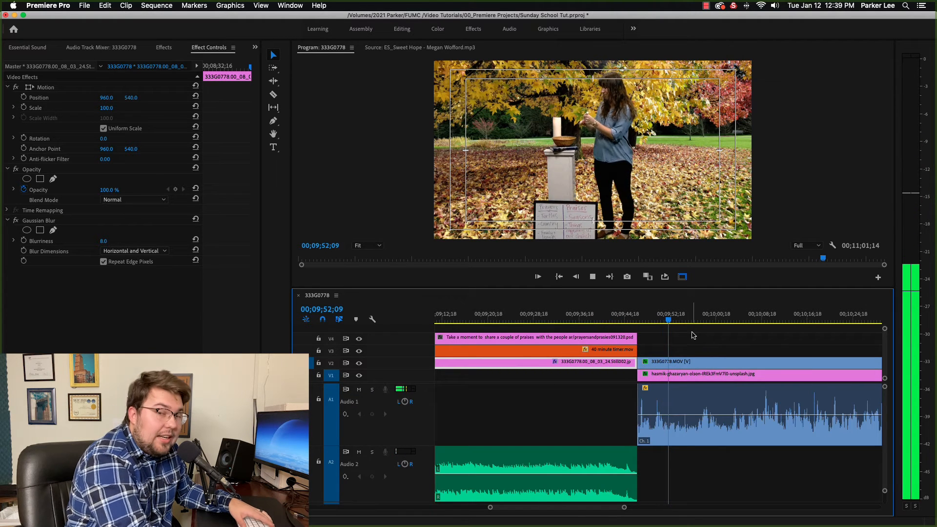
key("space")
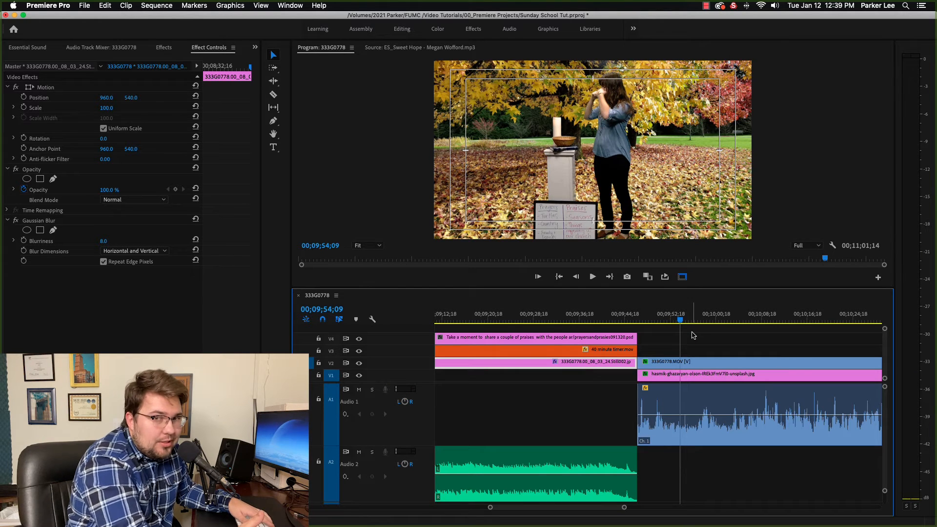
key("space")
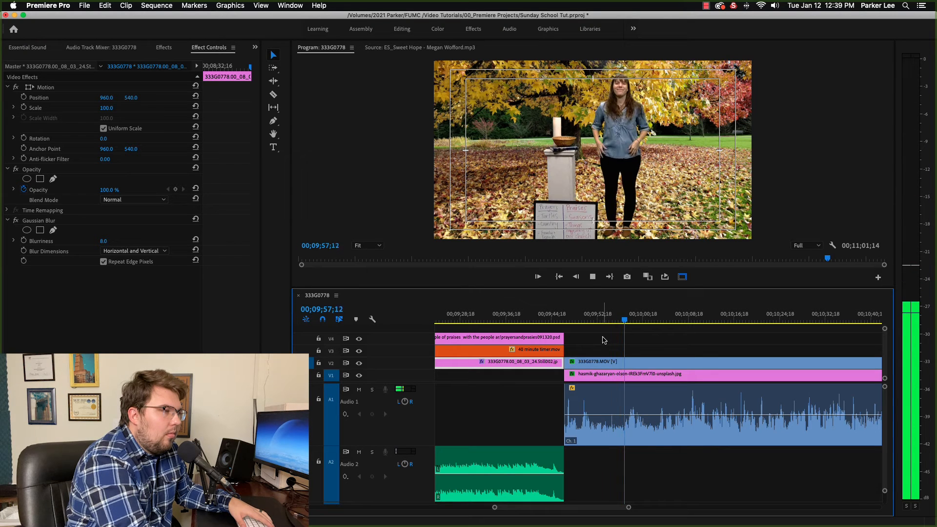
key("space")
left_click_drag(627, 321, 651, 415)
left_click(589, 368)
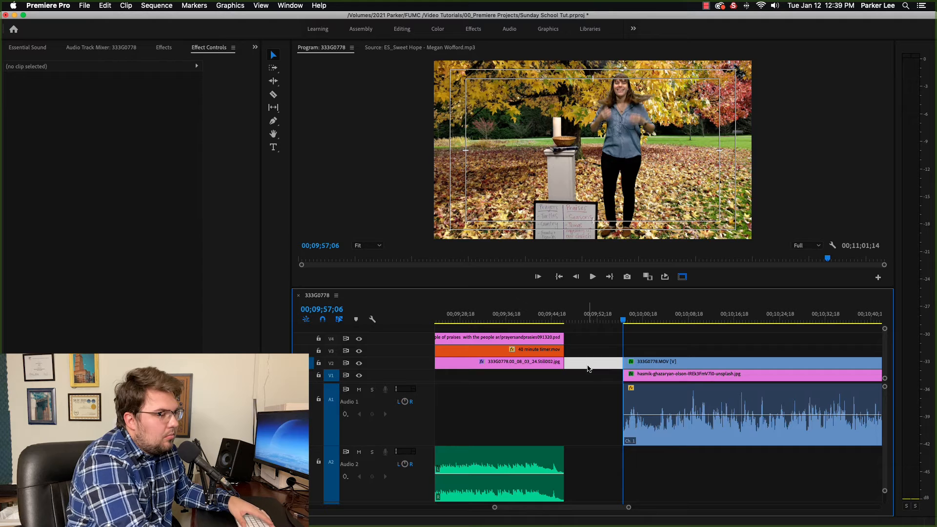
key("Delete")
- Split the final presenter and background clips at 00;10;44;08 and delete the leftover ending with its audio
left_click_drag(557, 316, 688, 318)
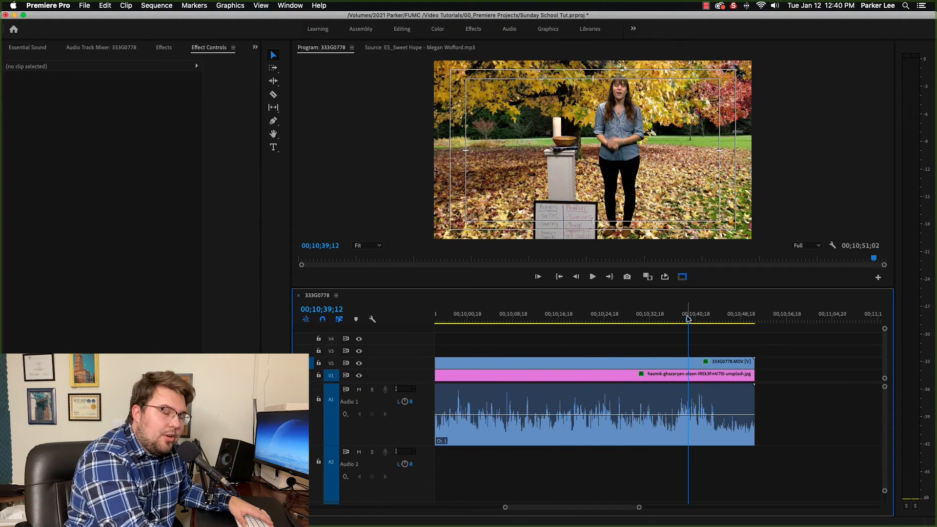
key("space")
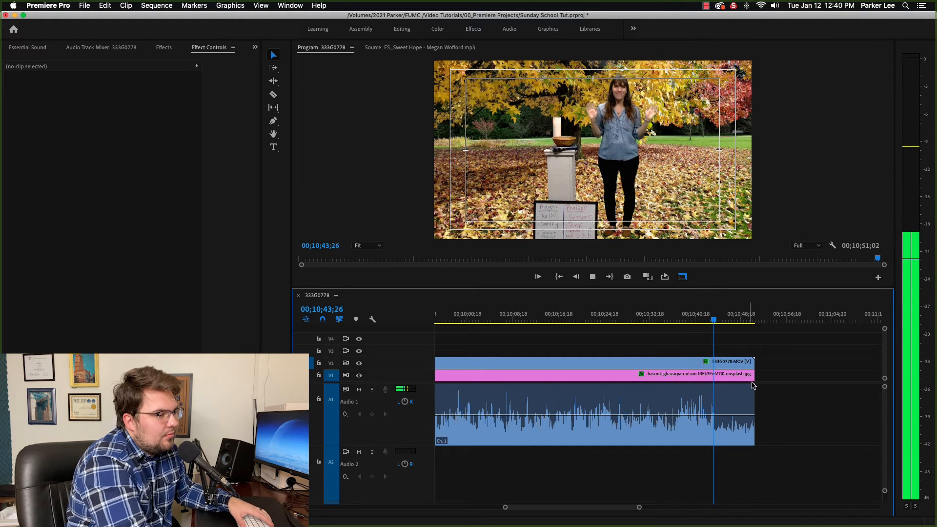
key("space")
left_click_drag(732, 332, 730, 400)
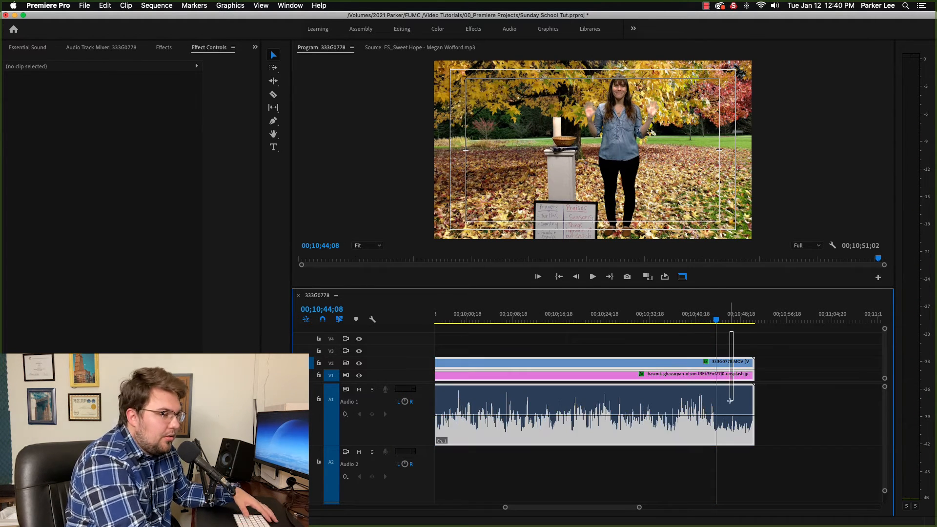
key("cmd+k")
left_click(730, 405)
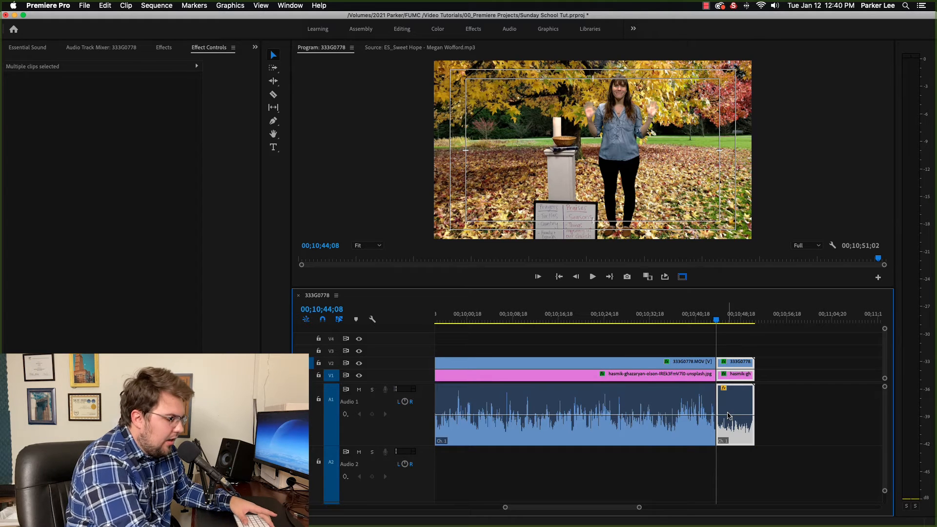
key("Delete")
- Add Children's Ministry Tag.mp4 on V1 directly after the final presenter clip
left_click(54, 48)
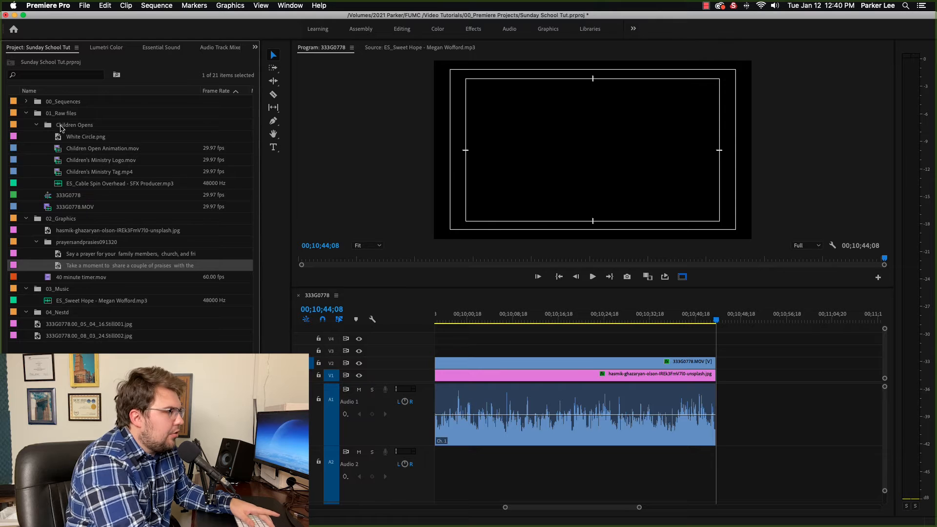
left_click(60, 174)
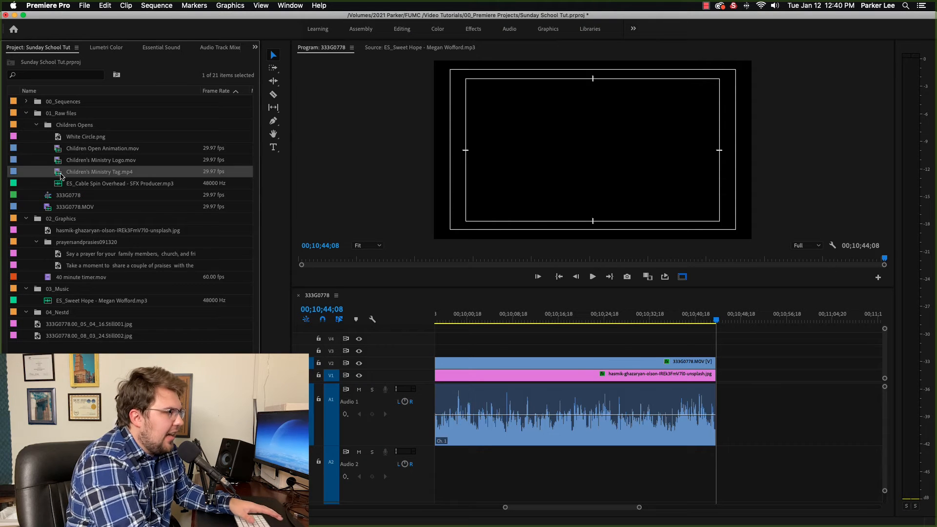
left_click_drag(345, 248, 708, 330)
left_click(737, 398)
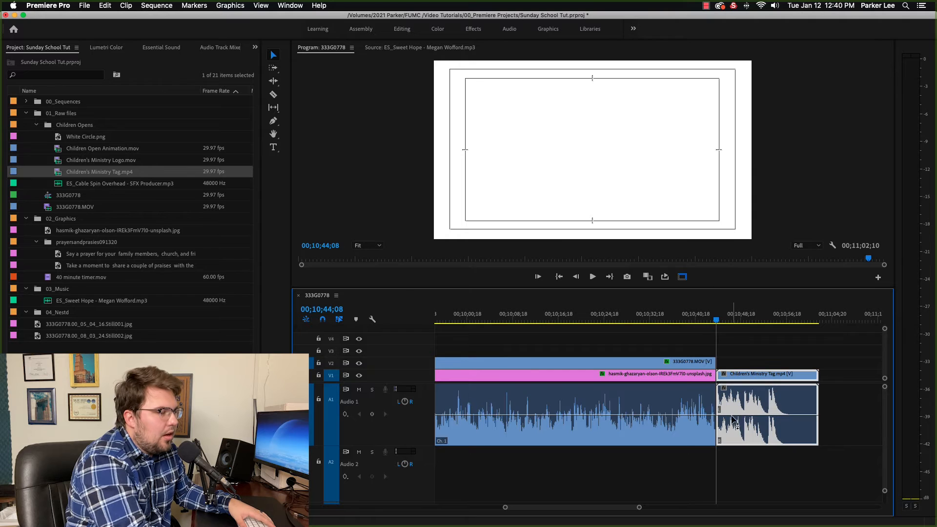
- Tag the closing clip's audio as Music, auto-match its loudness, and play the closing clip
left_click(163, 47)
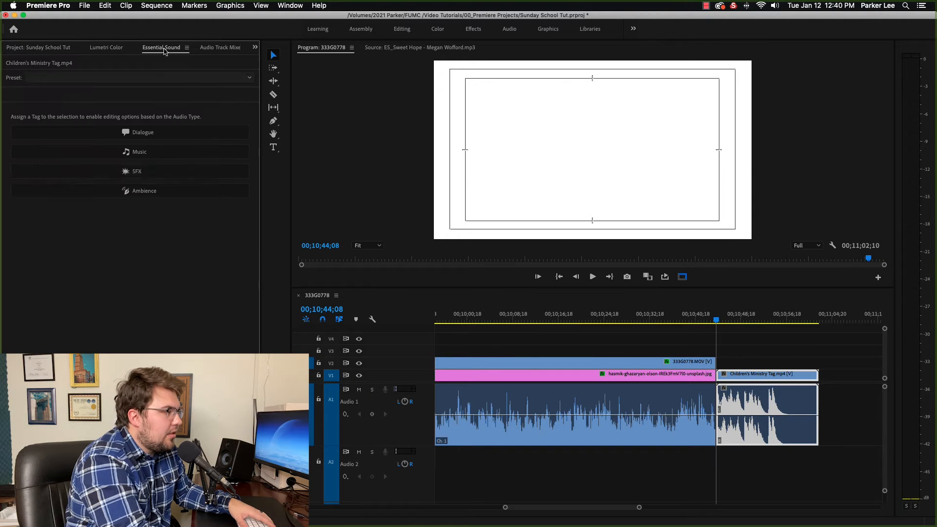
left_click(113, 153)
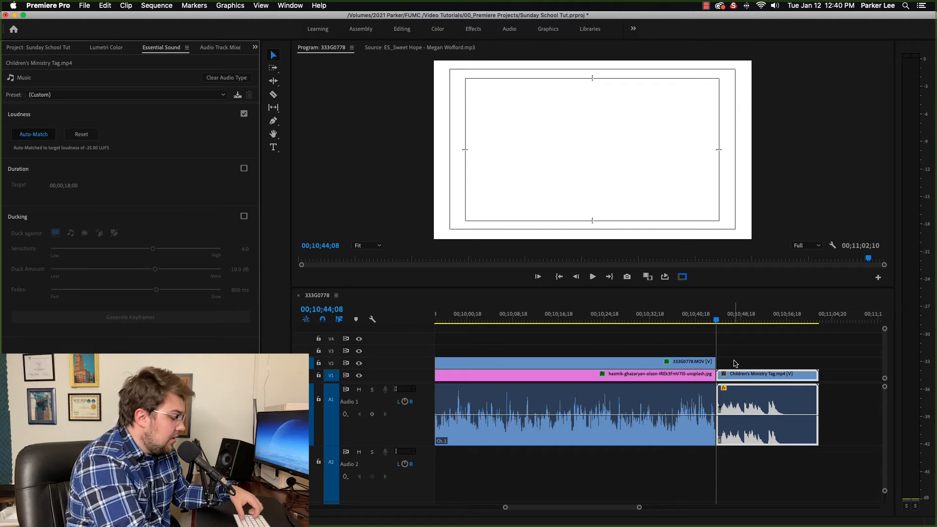
key("super+z")
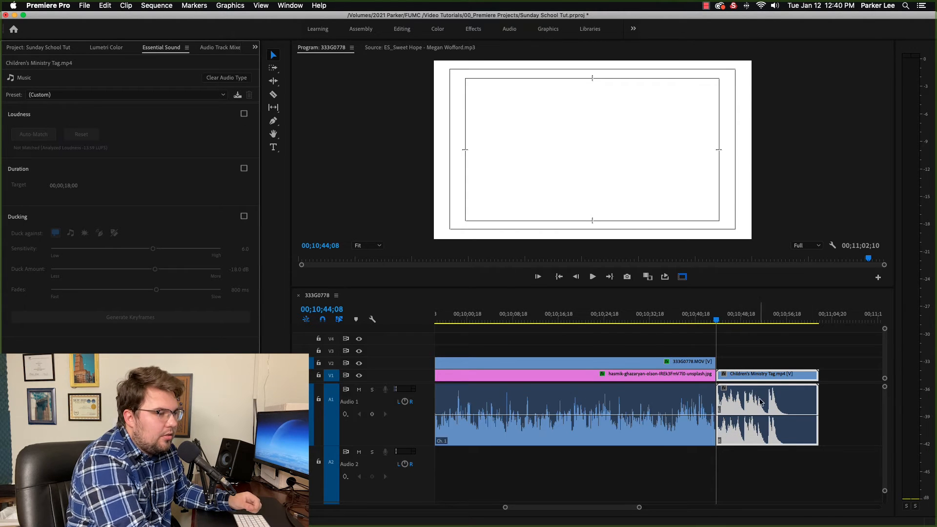
scroll(756, 405, "right", 3)
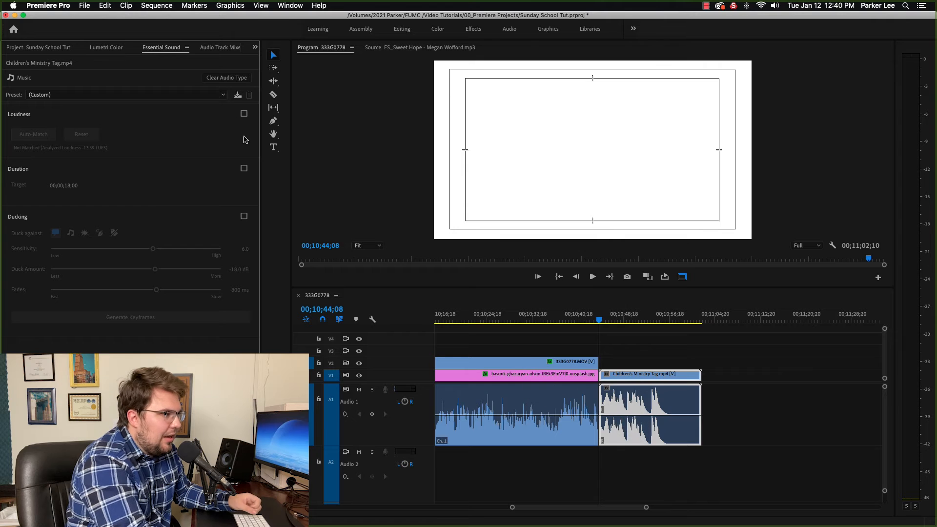
left_click(244, 115)
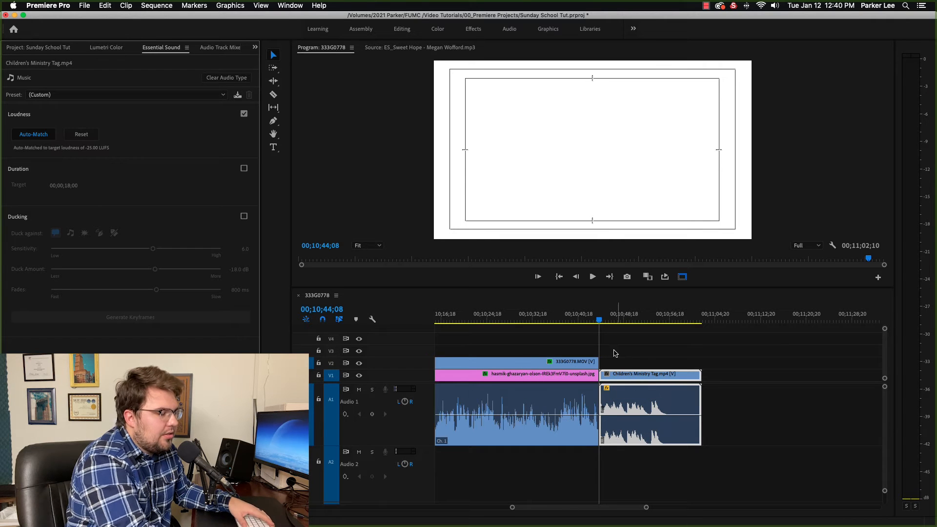
key("space")
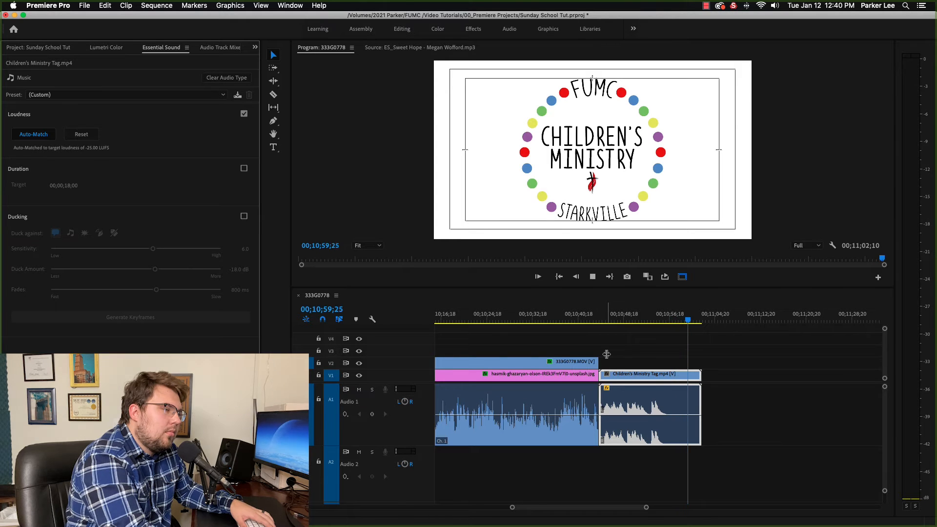
key("space")
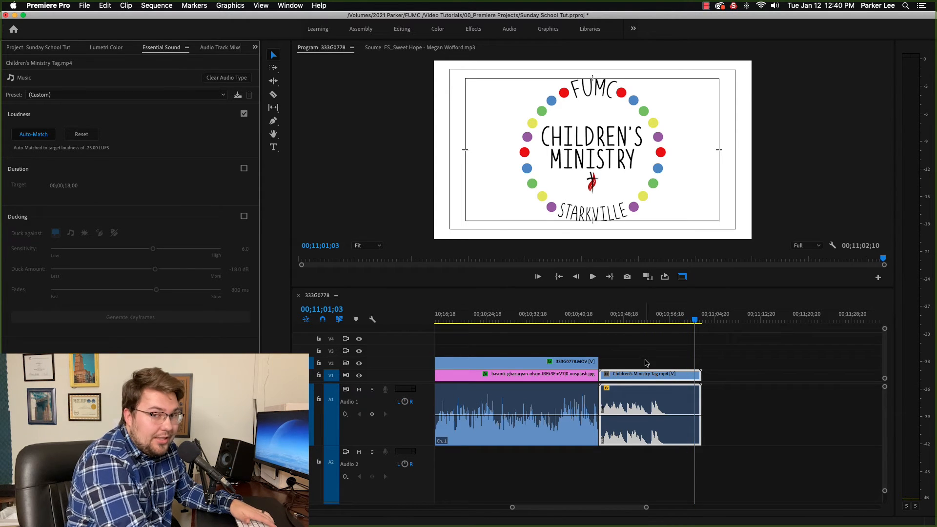
- Insert Children Open Animation.mov at the sequence start on V3, with its audio on A2, ahead of the presenter footage
scroll(646, 362, "up", 15)
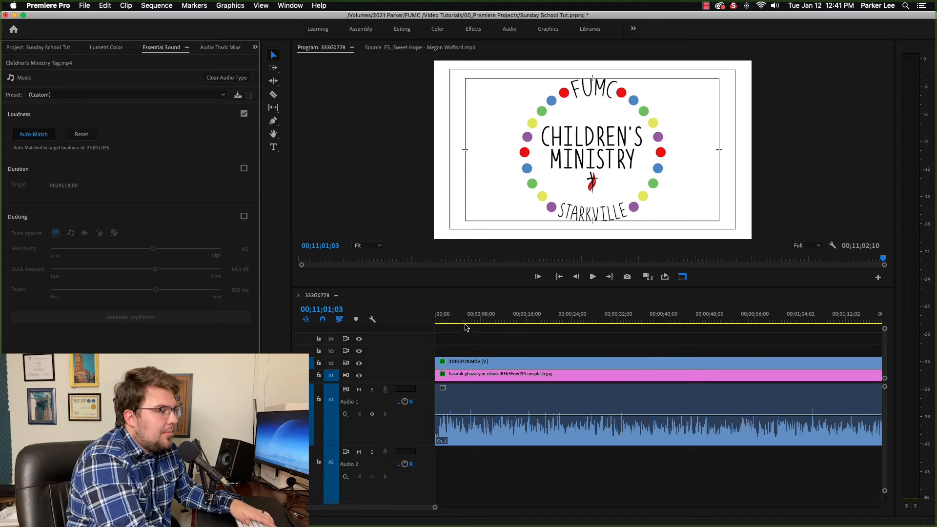
left_click(442, 320)
left_click(38, 48)
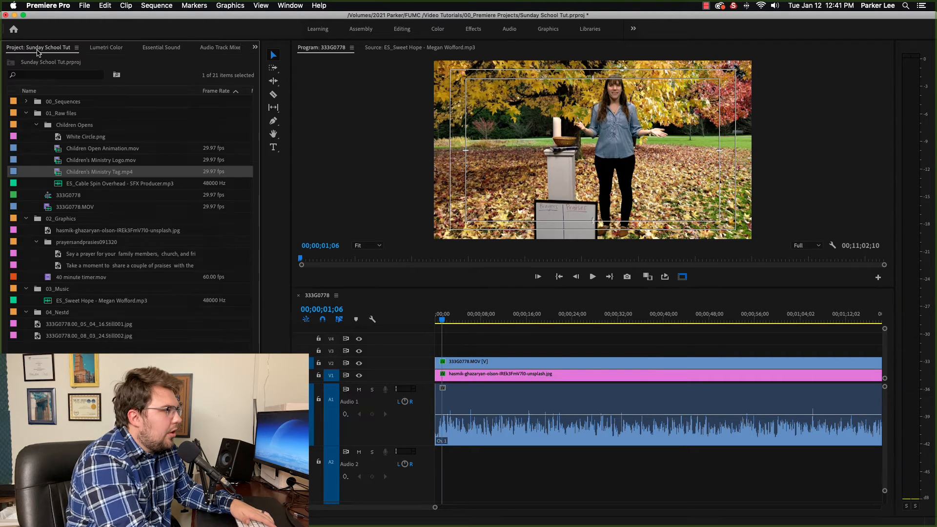
double_click(57, 152)
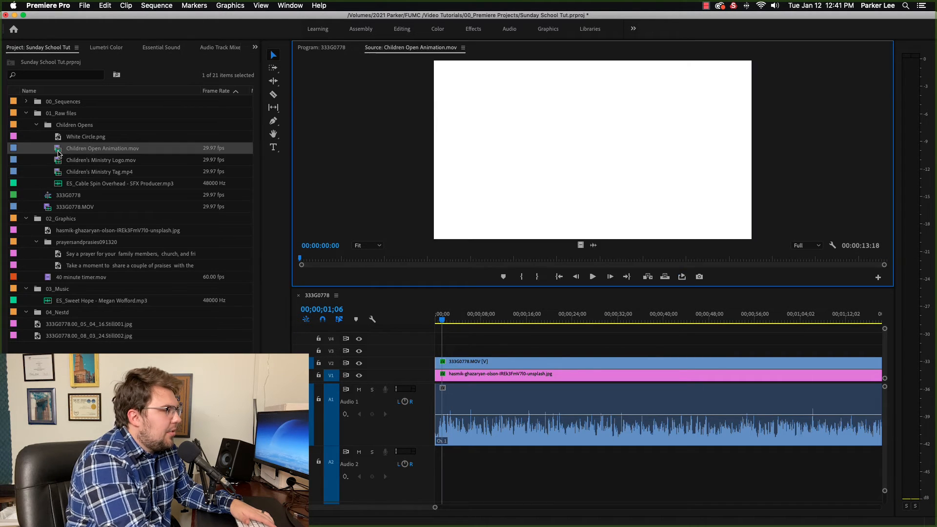
left_click(339, 48)
left_click_drag(58, 146, 464, 161)
left_click_drag(482, 437, 483, 457)
- Shift the presenter footage earlier to start at 00;00;12;29, overlapping the end of the opening animation
mouse_move(478, 320)
left_mouse_down()
mouse_move(504, 321)
mouse_move(483, 322)
left_mouse_up()
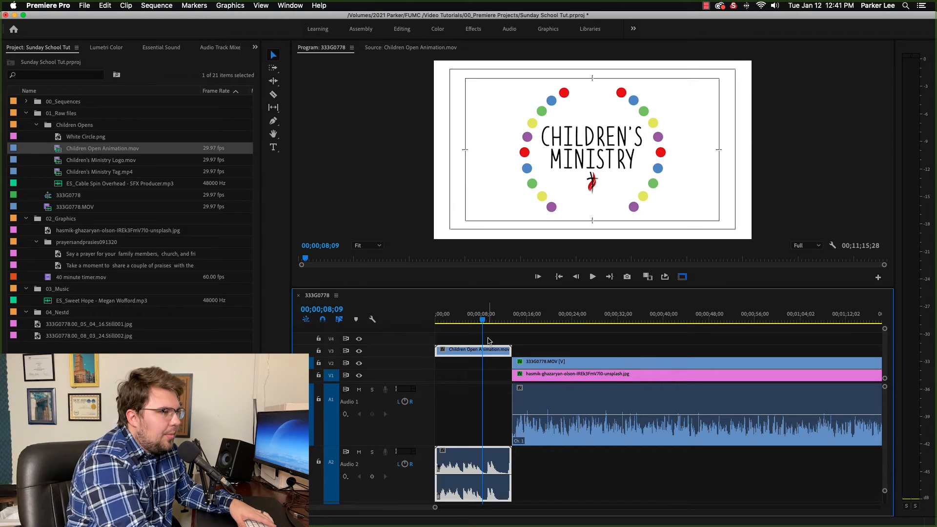
key("space")
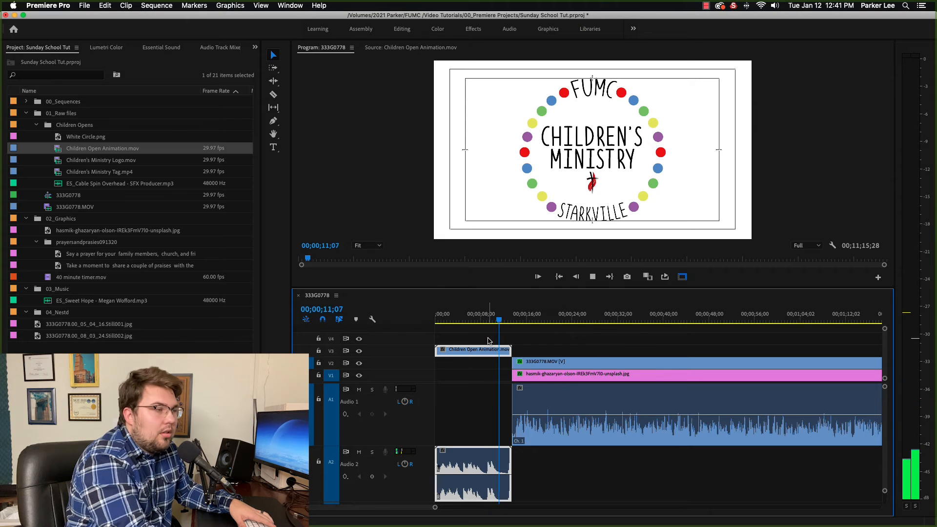
key("space")
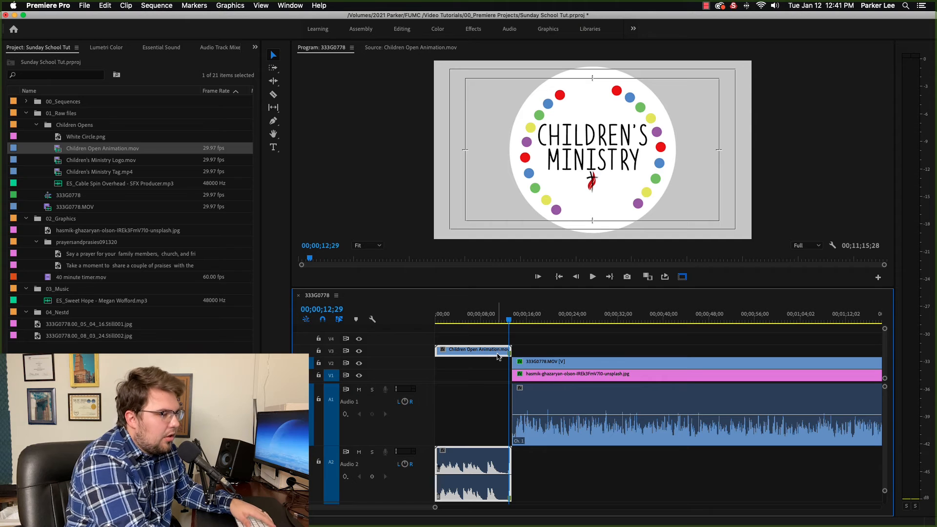
left_click_drag(500, 356, 504, 360)
left_click_drag(435, 354, 437, 355)
key("Delete")
key("super+z")
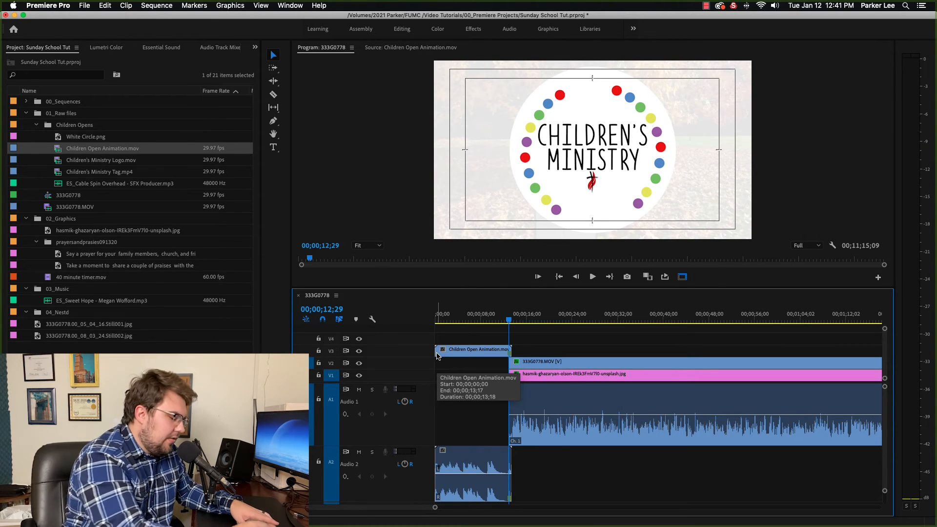
- Examine frame by frame how the opening animation's shrinking circle reveals the presenter footage, up to 00;00;13;17
key("Right")
key("Right")
key("Right")
key("Right")
key("Right")
key("Right")
key("Right")
key("Right")
key("Right")
key("Right")
key("Right")
key("Right")
key("Right")
key("Right")
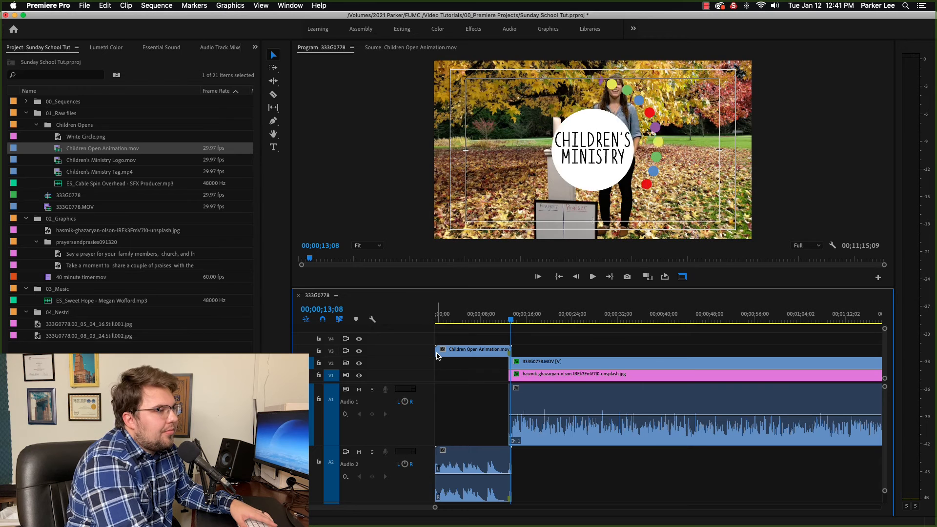
key("Right")
key("Right")
key("Right")
key("Right")
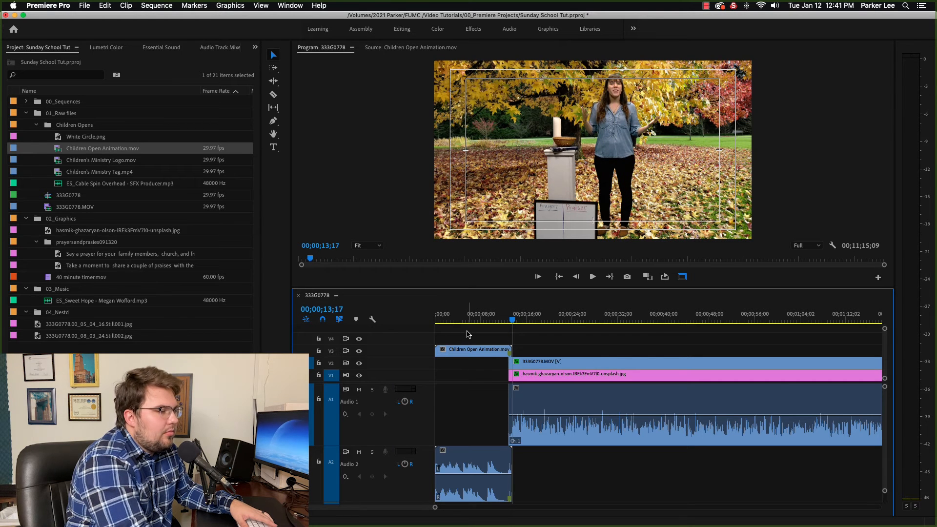
- Tag the opening animation's audio as Music and auto-match its loudness
left_click_drag(467, 322, 428, 323)
left_click(454, 470)
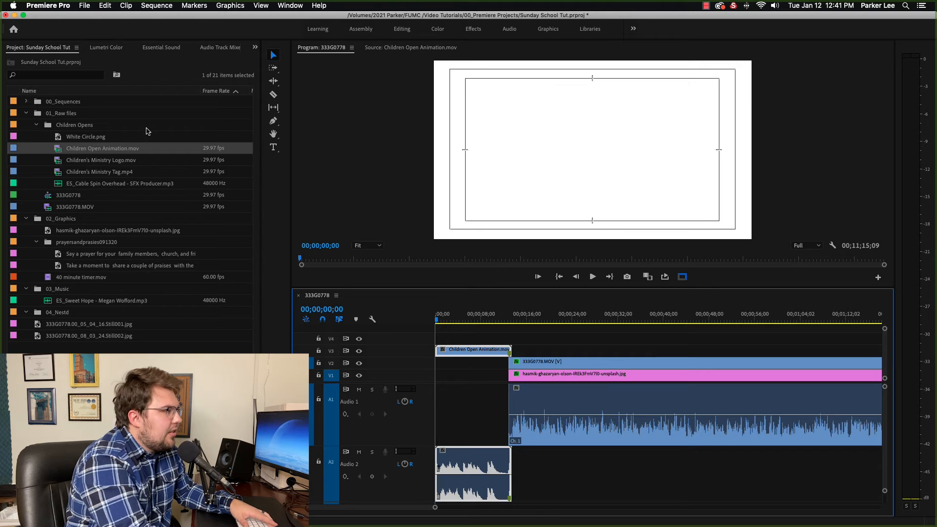
left_click(180, 49)
left_click(78, 151)
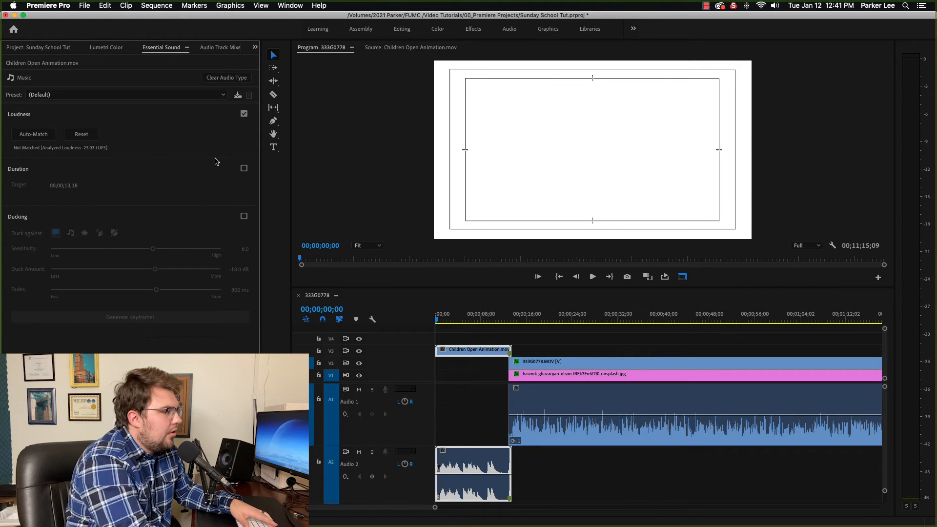
- Play the opening animation and its transition into the presenter footage, and fit the whole sequence in view for review
key("space")
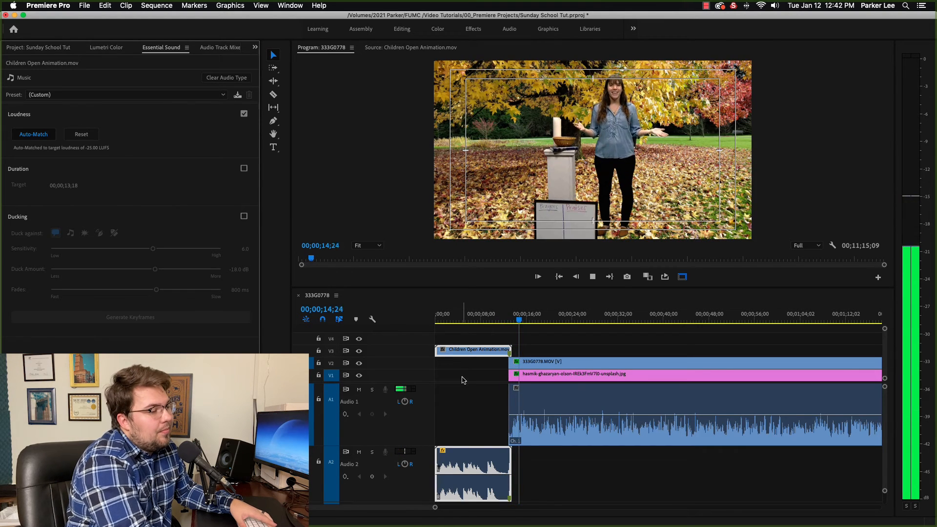
left_click(510, 321)
key("space")
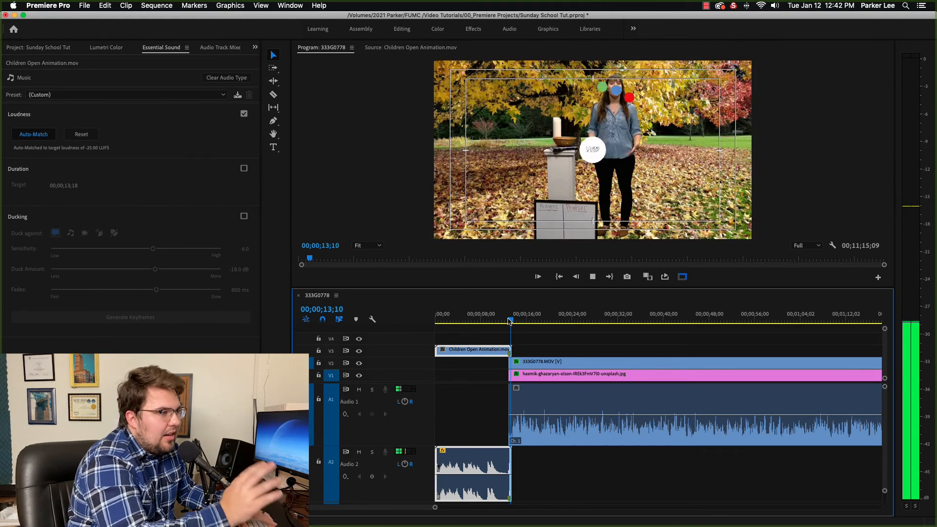
key("space")
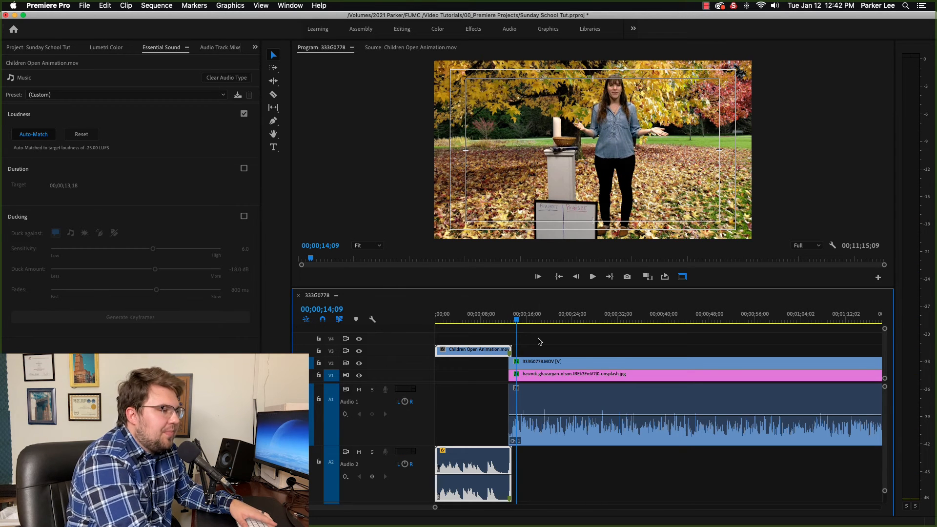
scroll(549, 338, "right", 20)
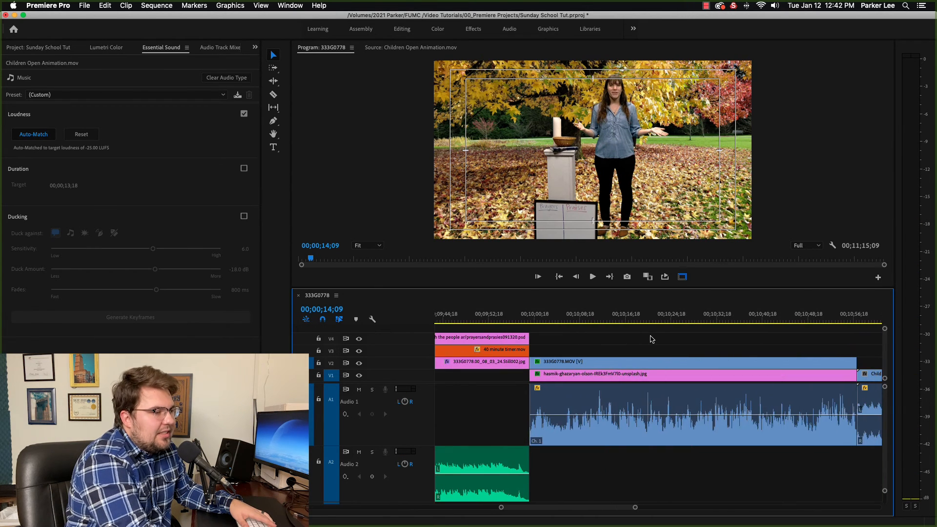
scroll(652, 339, "left", 2)
key("backslash")
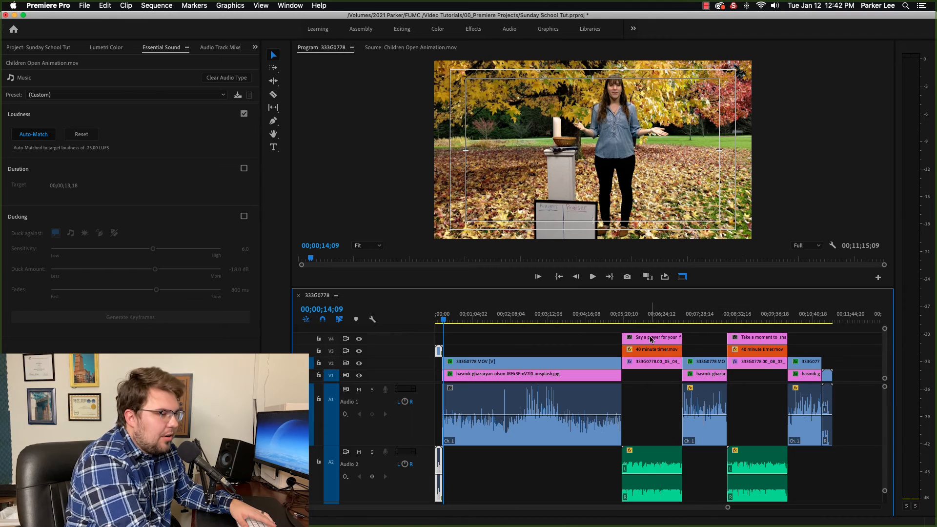
- Scrub through the sequence to review the long presenter segment and return to the opening animation
left_click(662, 316)
left_click_drag(541, 315, 451, 322)
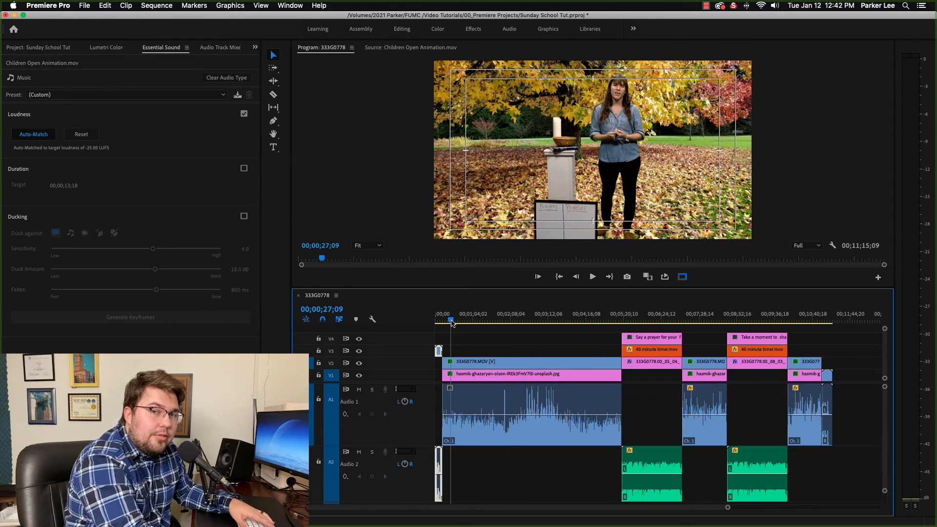
left_click_drag(451, 321, 504, 323)
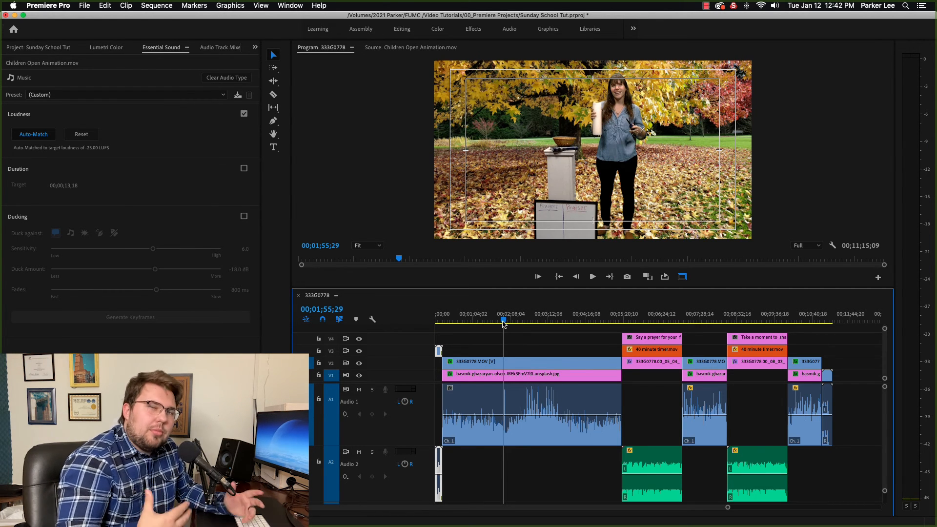
left_click(531, 322)
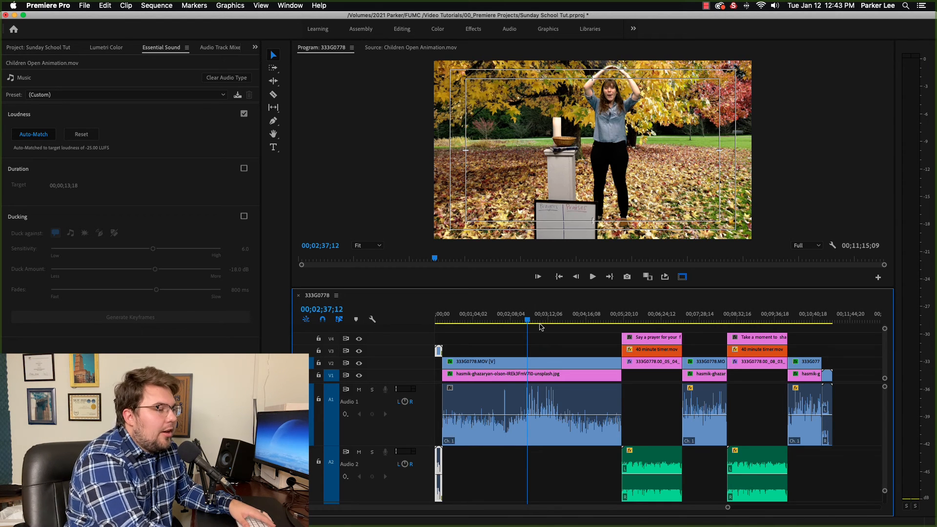
left_click_drag(535, 321, 552, 320)
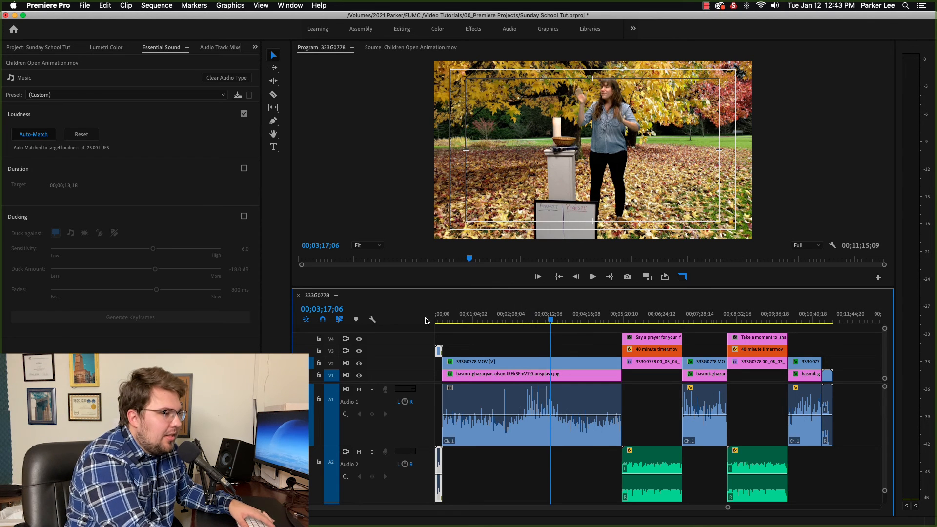
left_click(449, 321)
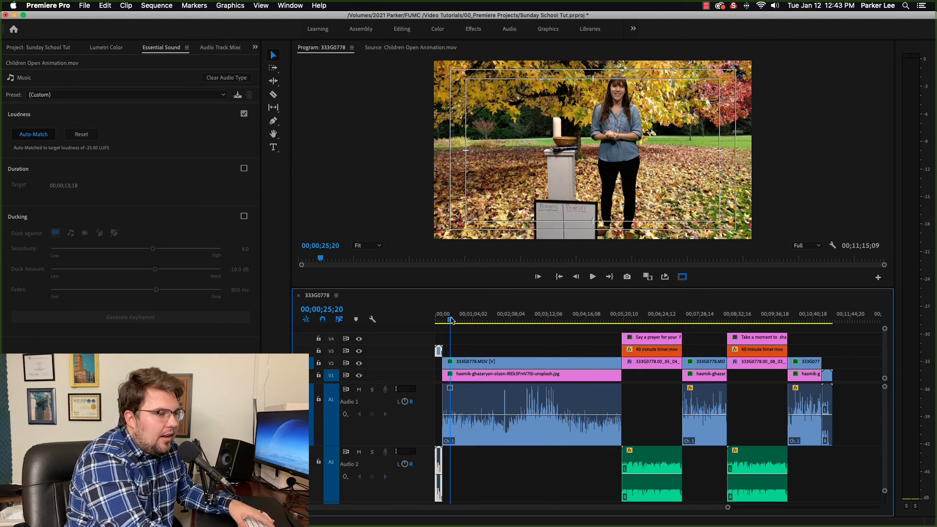
left_click(440, 321)
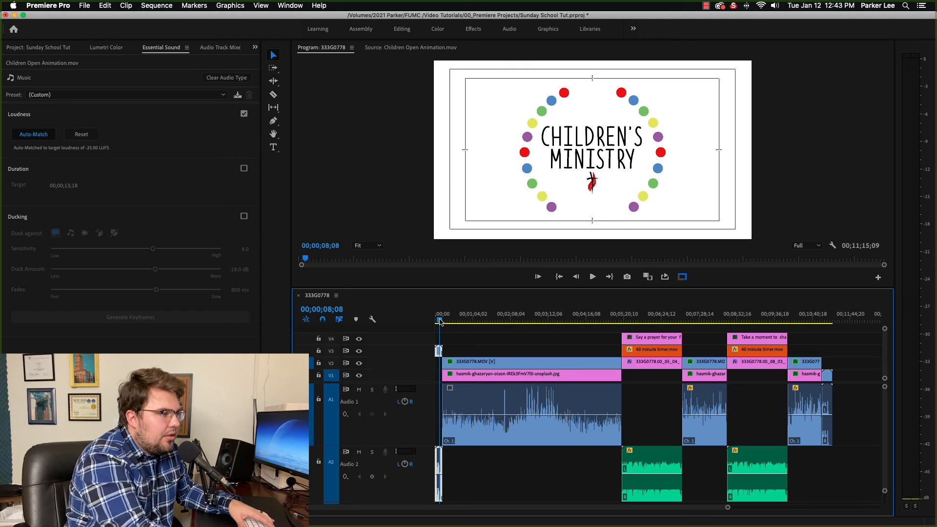
left_click_drag(440, 321, 440, 321)
- Import the presenter's green-screen lower-third video into the 02_Graphics bin and place it on V4 at about 00;00;17;00
left_click(26, 48)
left_click(62, 223)
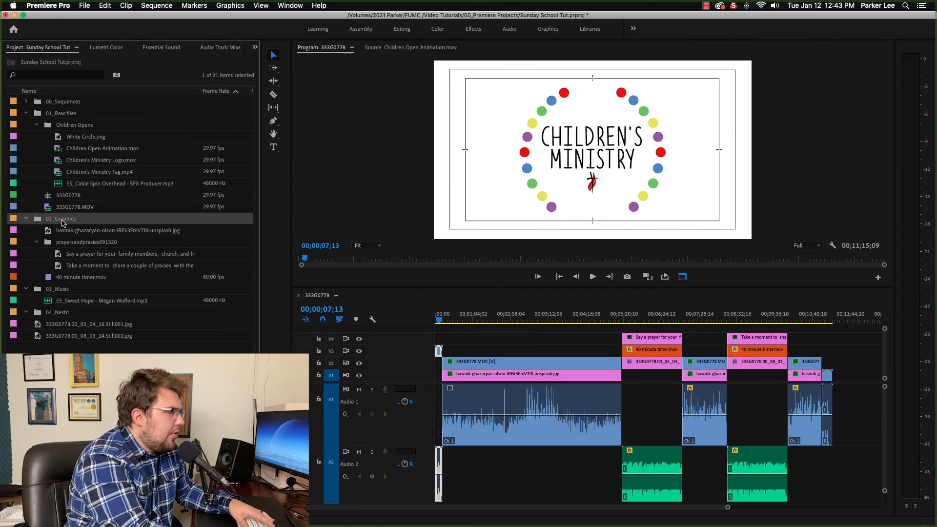
key("super+i")
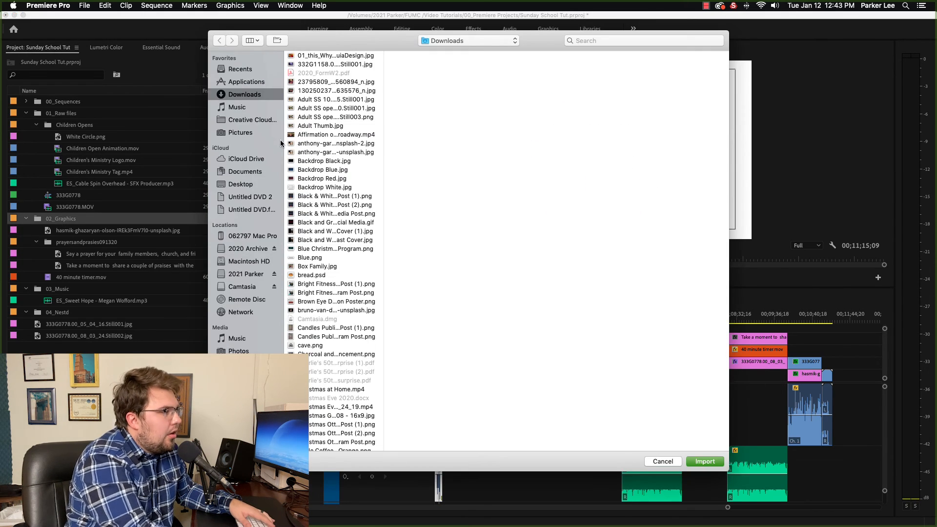
left_click(242, 254)
left_click(320, 65)
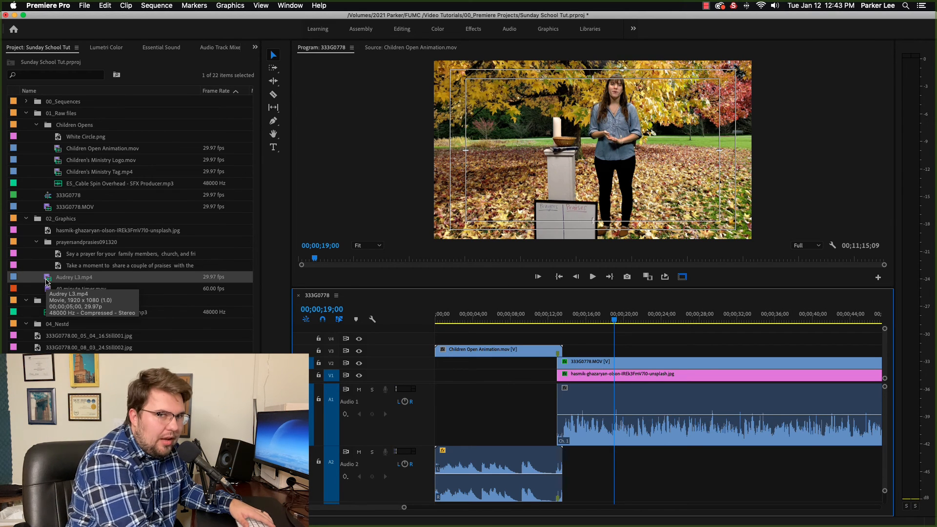
left_click_drag(47, 281, 597, 346)
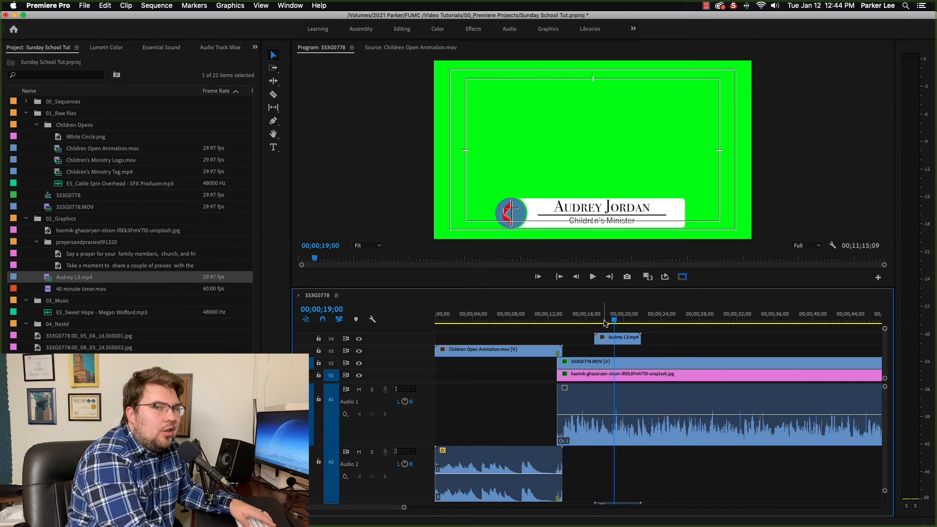
- Apply the Ultra Key effect to the lower-third clip on V4 and sample its green background as the key color
left_click(606, 336)
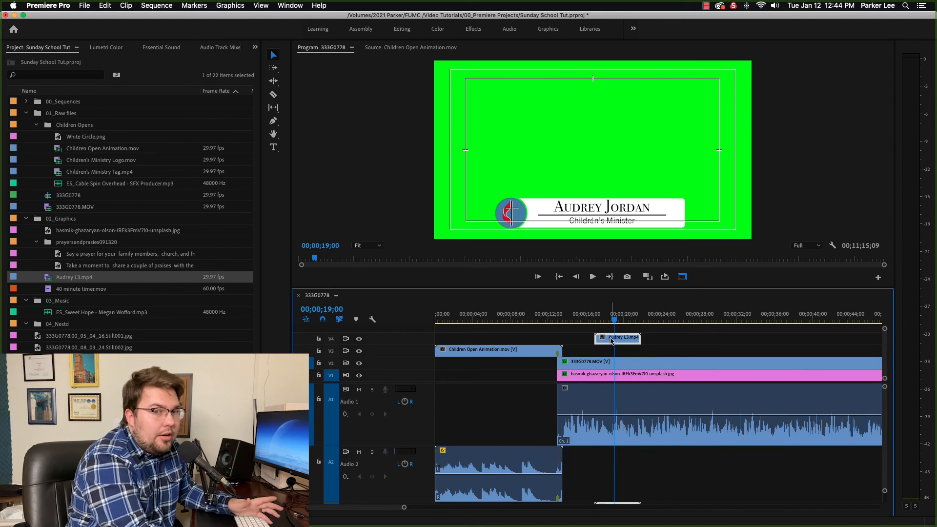
key("shift+5")
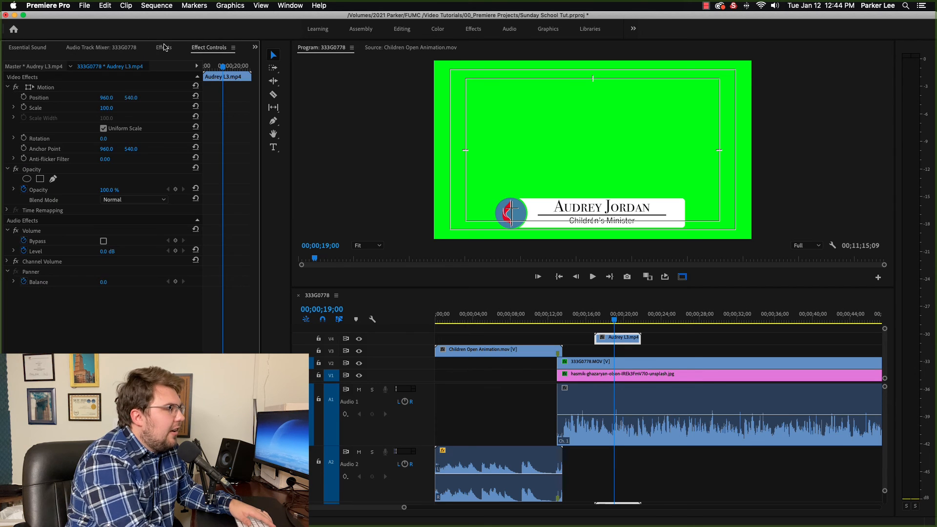
left_click(165, 47)
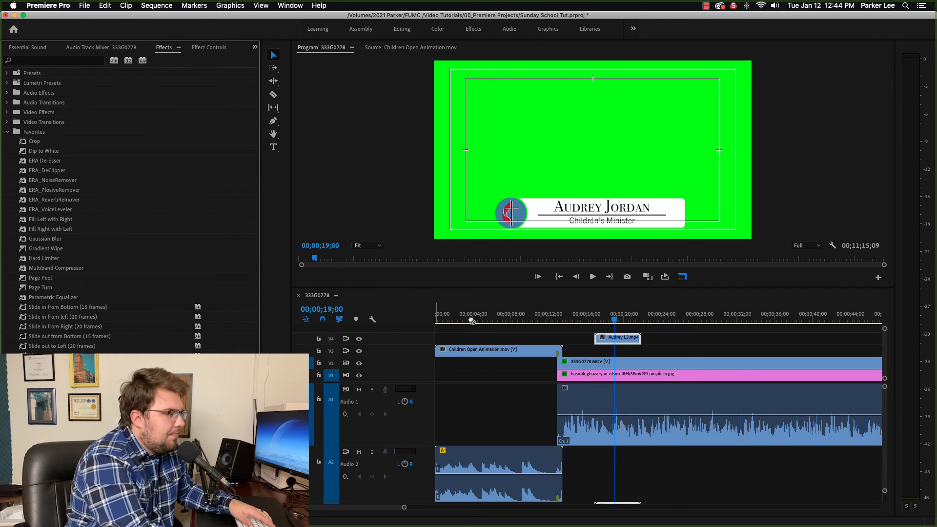
left_click_drag(605, 333, 606, 341)
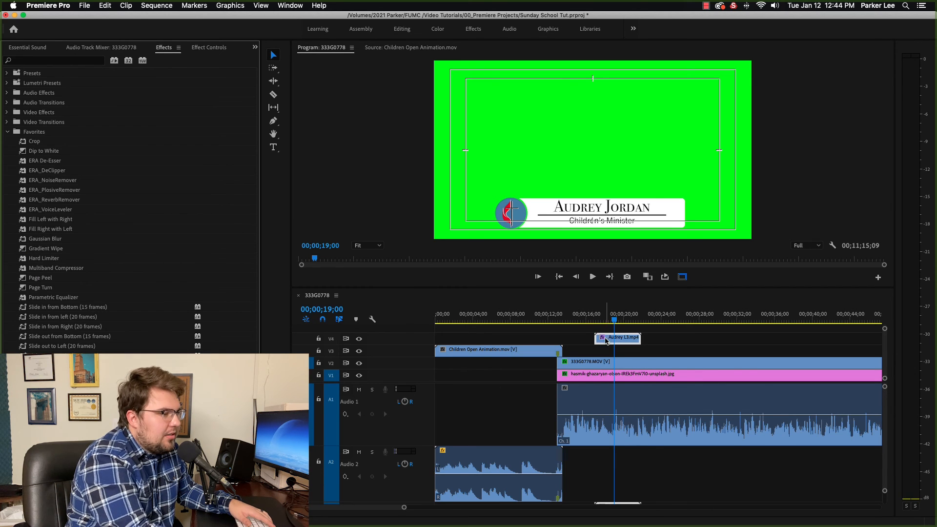
left_click(208, 49)
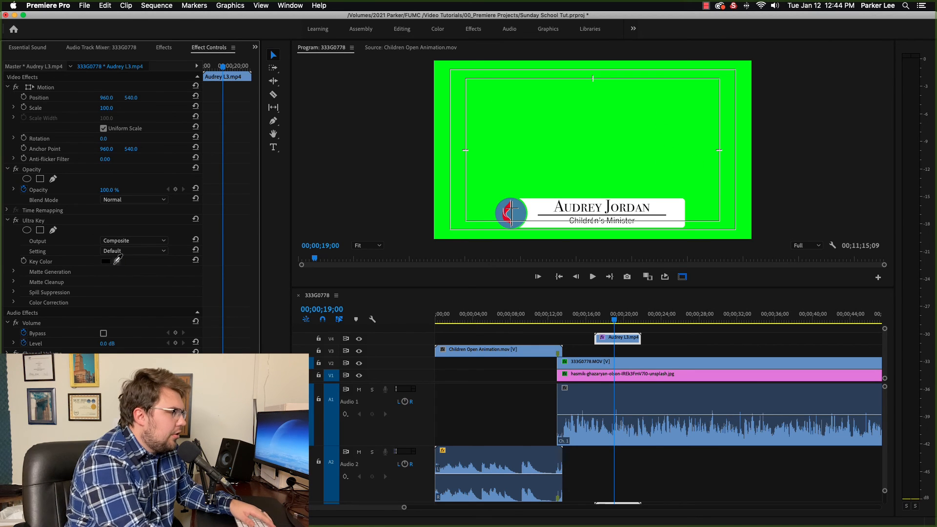
left_click(680, 136)
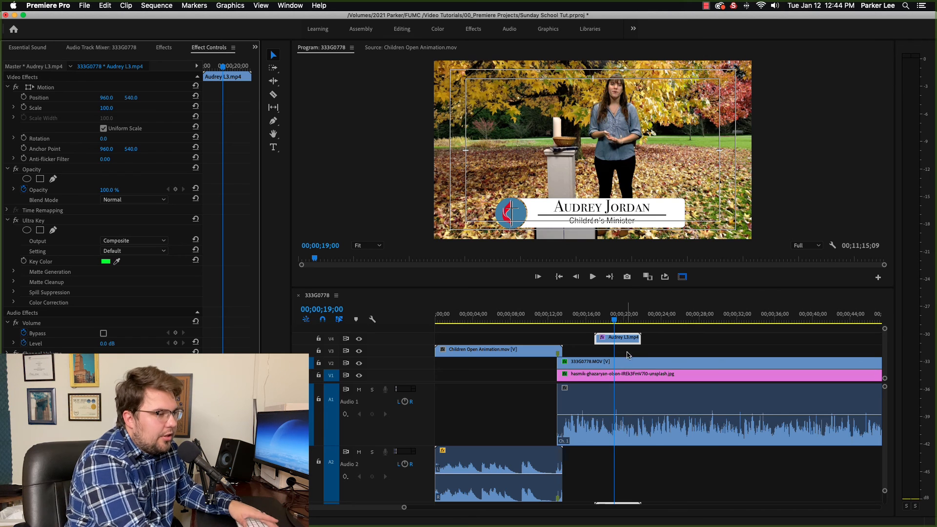
- Play the keyed lower third over the presenter footage from the clip's start to its end
left_click(593, 322)
key("space")
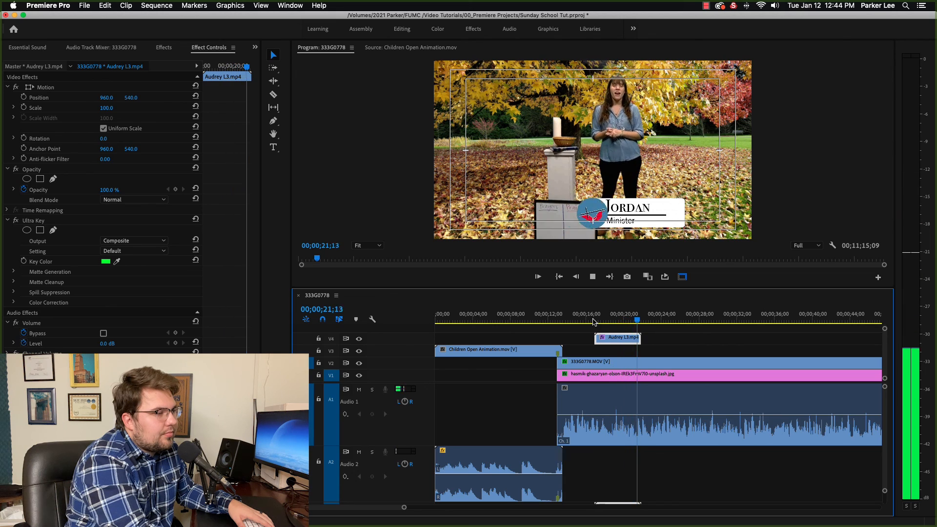
key("space")
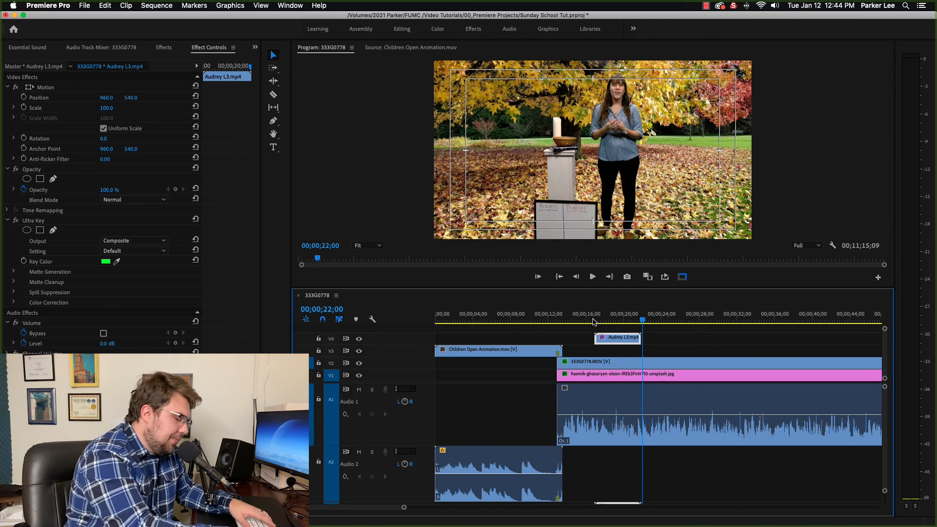